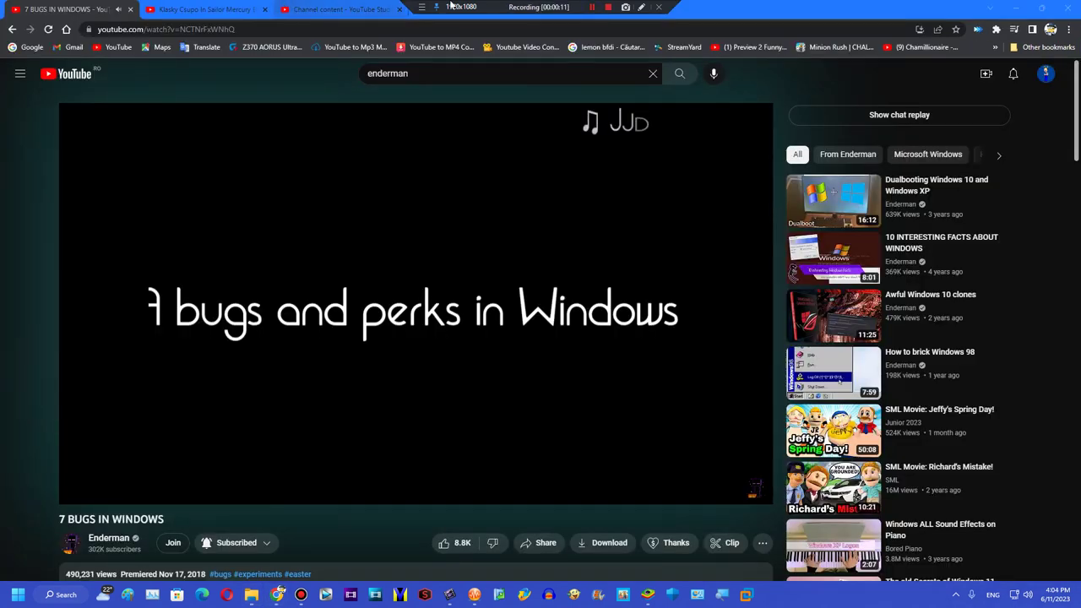
# Switch to AVS Audio Editor and open the "Replace Effects AVS Video Editor" folder on drive M: in File Explorer
pyautogui.click(236, 10)
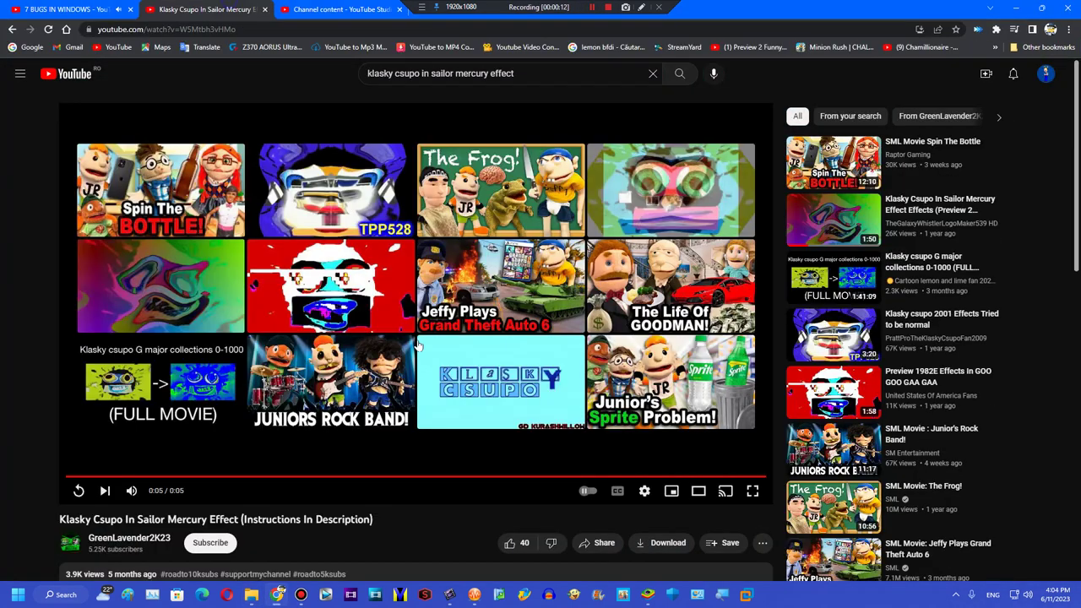
pyautogui.click(474, 594)
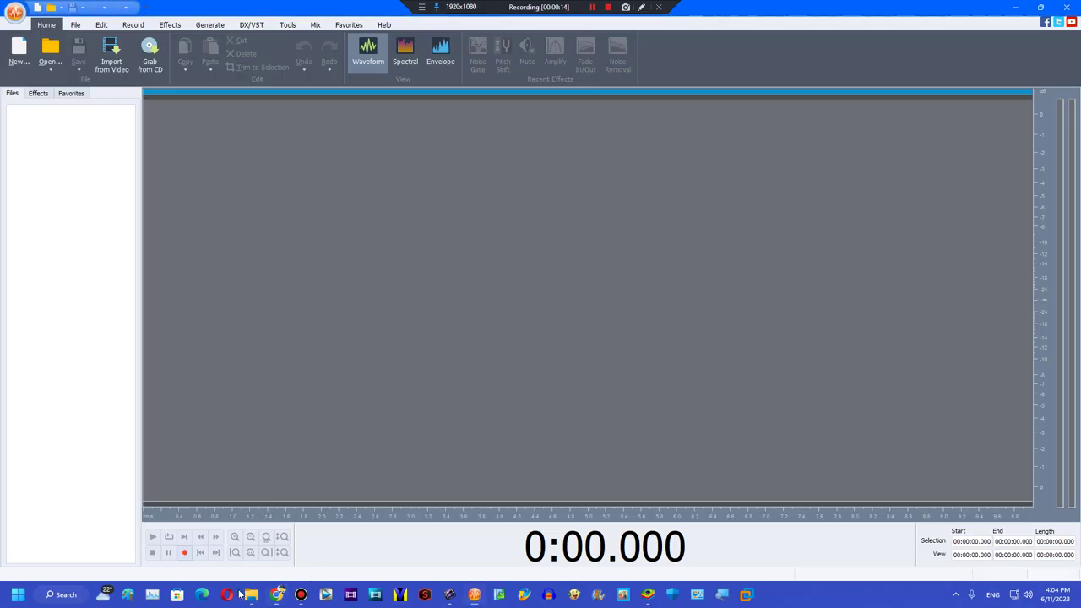
pyautogui.click(252, 595)
pyautogui.scroll(-5, 460, 304)
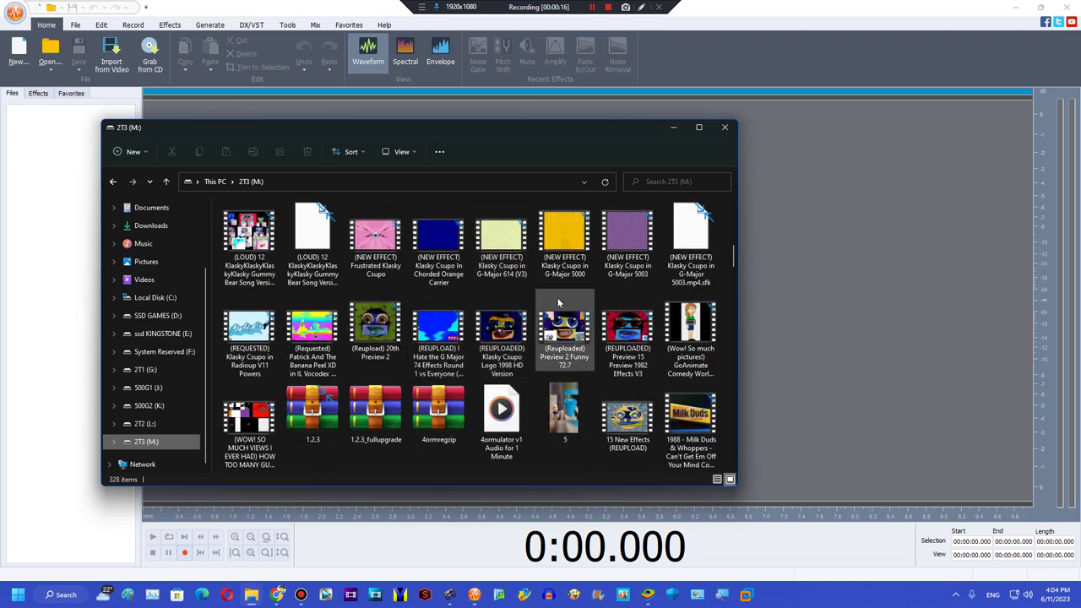
pyautogui.scroll(3, 460, 305)
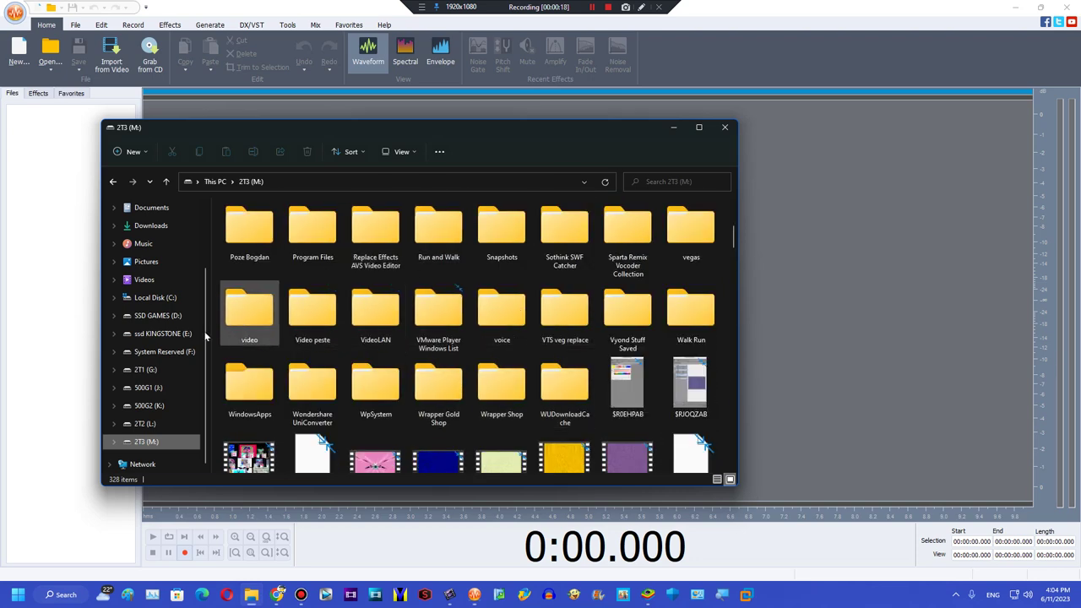
pyautogui.scroll(3, 346, 364)
pyautogui.click(565, 427)
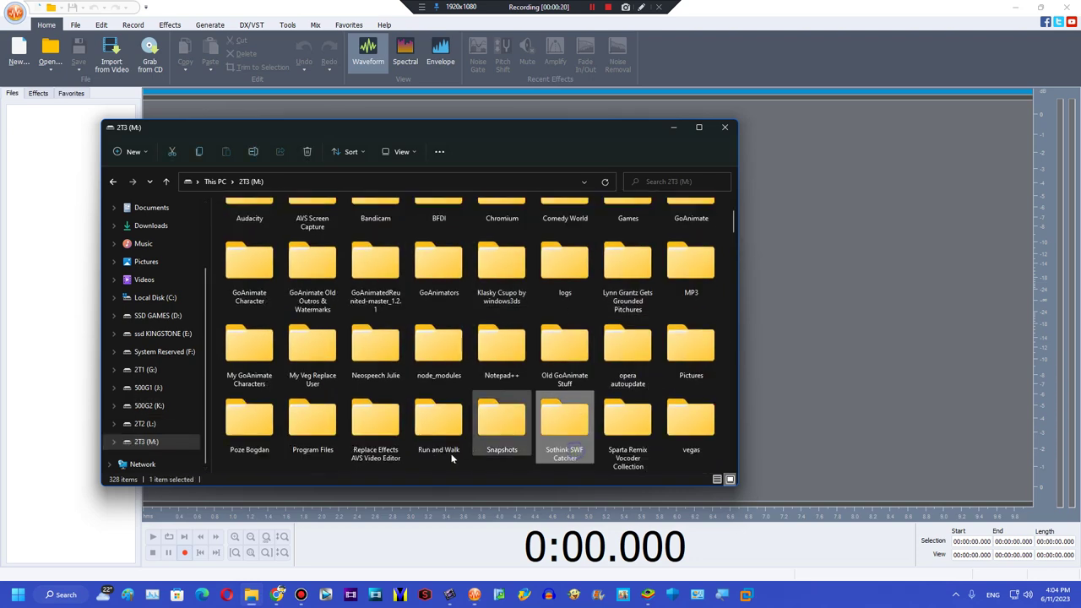
pyautogui.doubleClick(355, 426)
# Load 1Splaat.wav from the folder into AVS Audio Editor and select its entire waveform
pyautogui.scroll(-5, 338, 322)
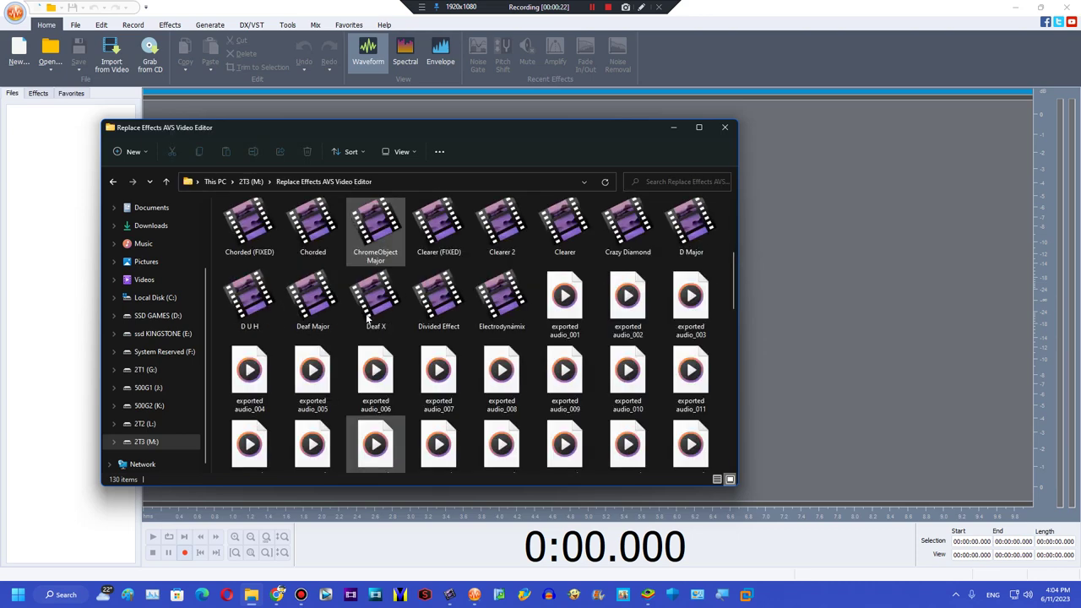
pyautogui.scroll(10, 448, 328)
pyautogui.moveTo(250, 230); pyautogui.dragTo(806, 276)
pyautogui.moveTo(1032, 371); pyautogui.dragTo(2, 386)
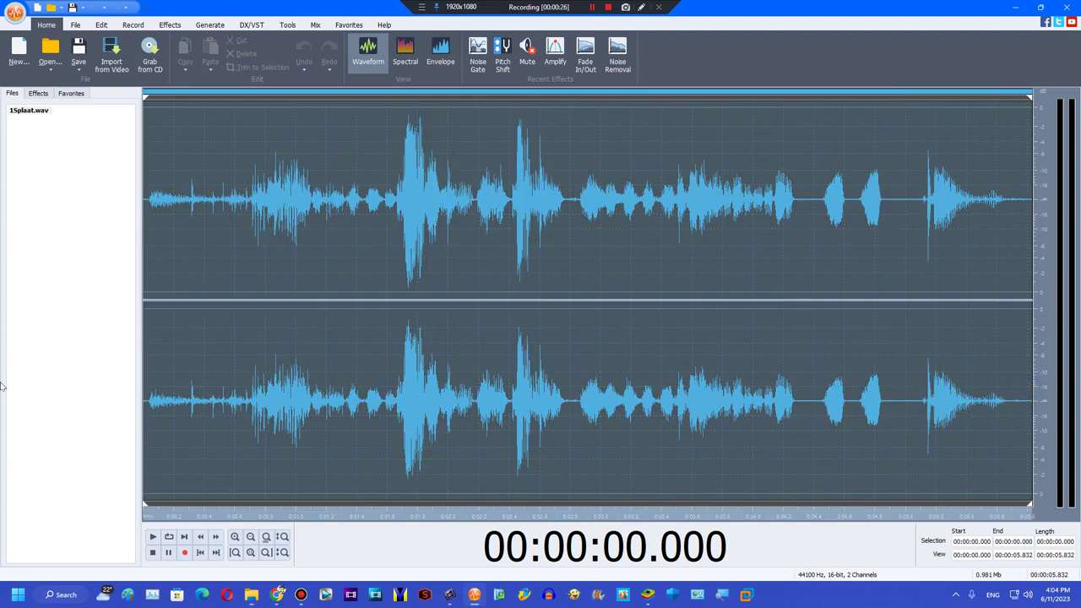
pyautogui.click(256, 26)
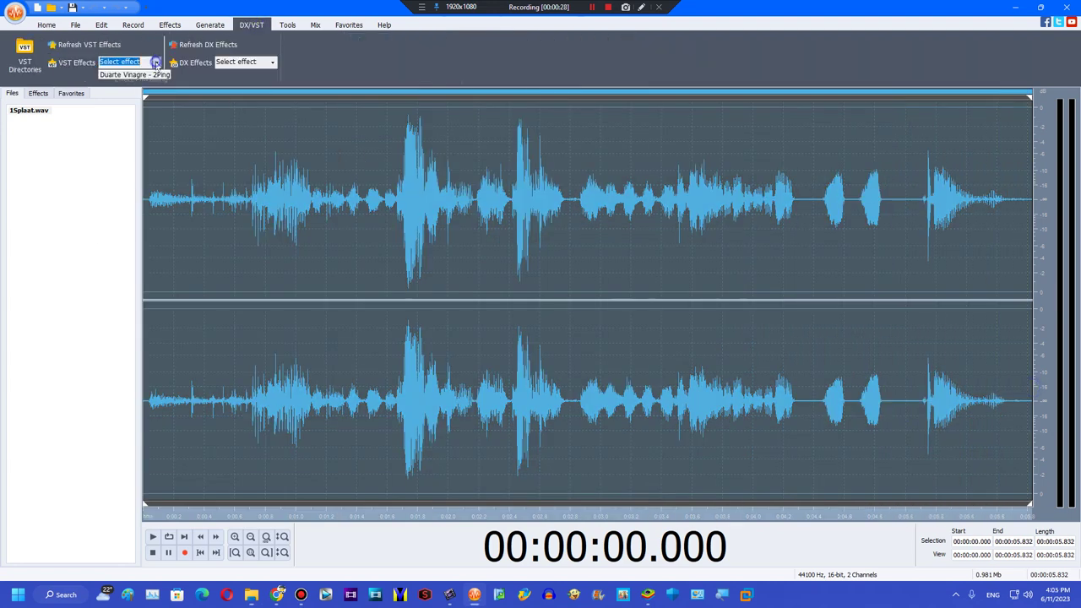
pyautogui.click(270, 71)
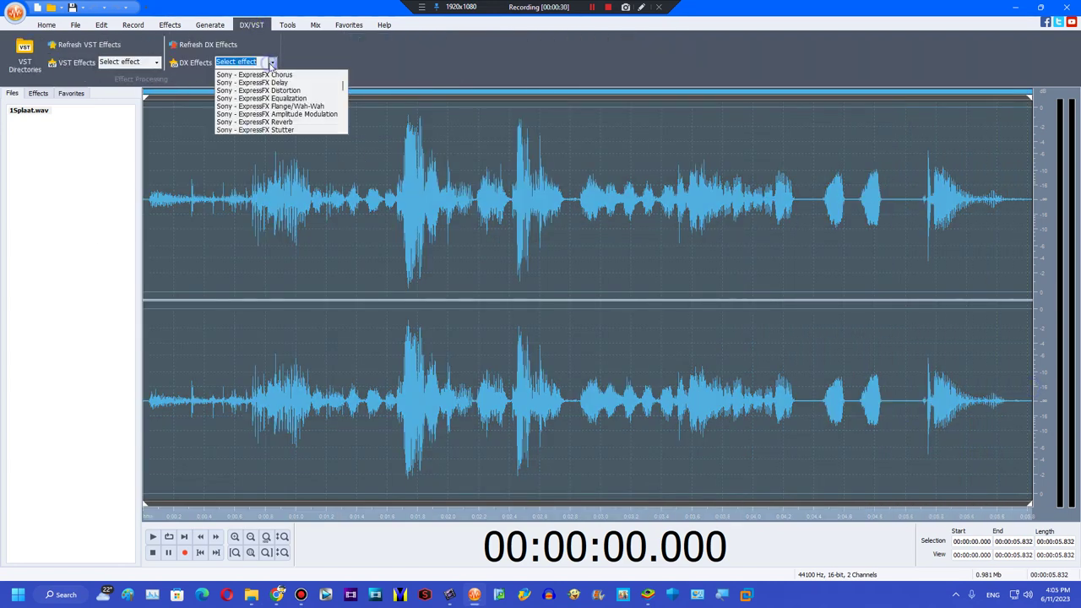
pyautogui.scroll(-2, 338, 111)
pyautogui.scroll(-3, 338, 112)
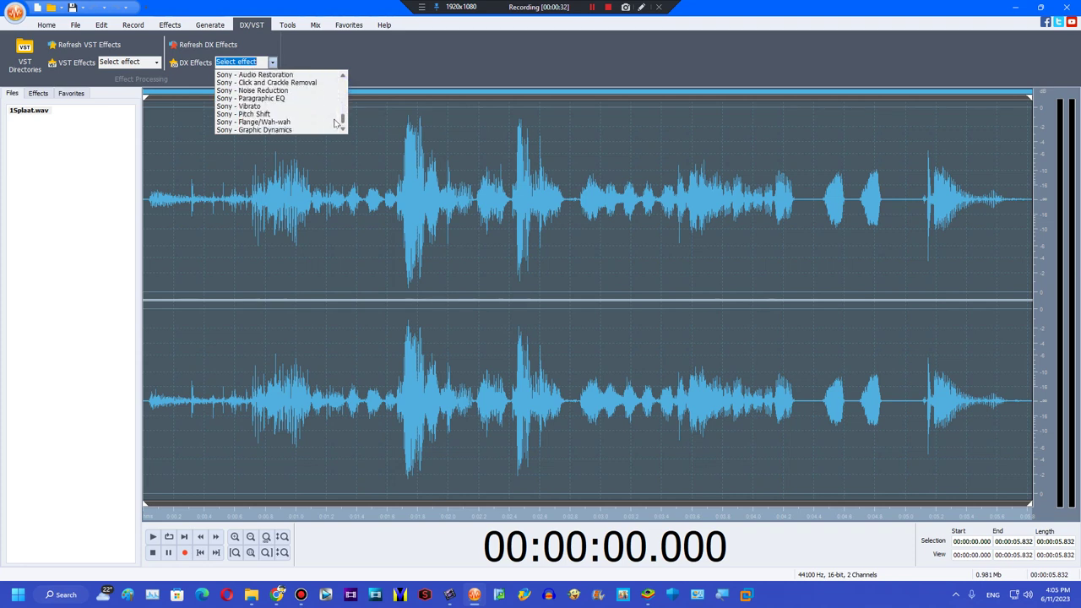
pyautogui.scroll(6, 329, 111)
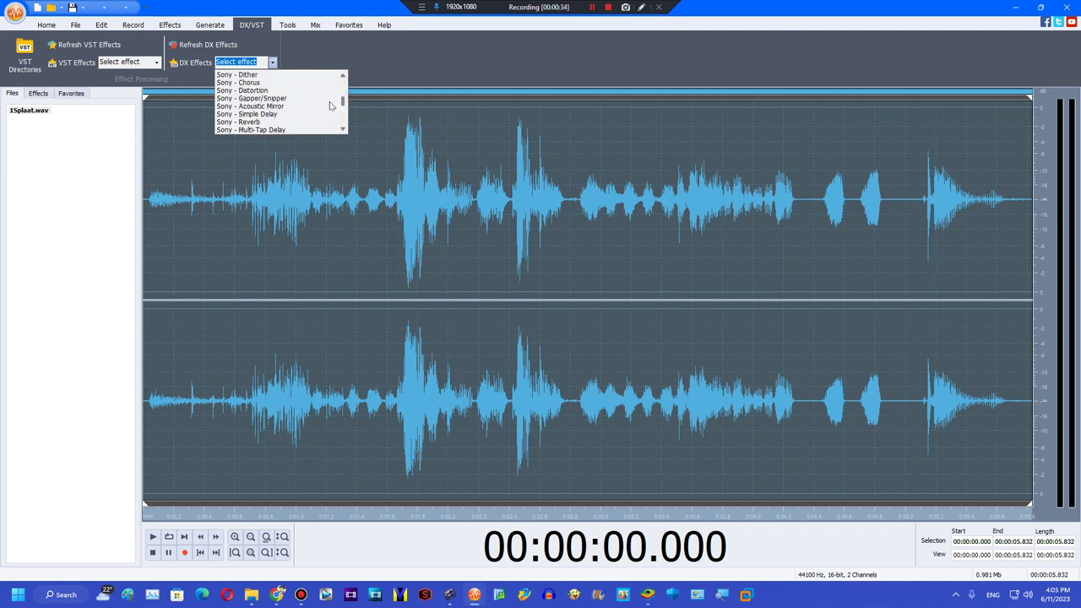
pyautogui.scroll(2, 332, 89)
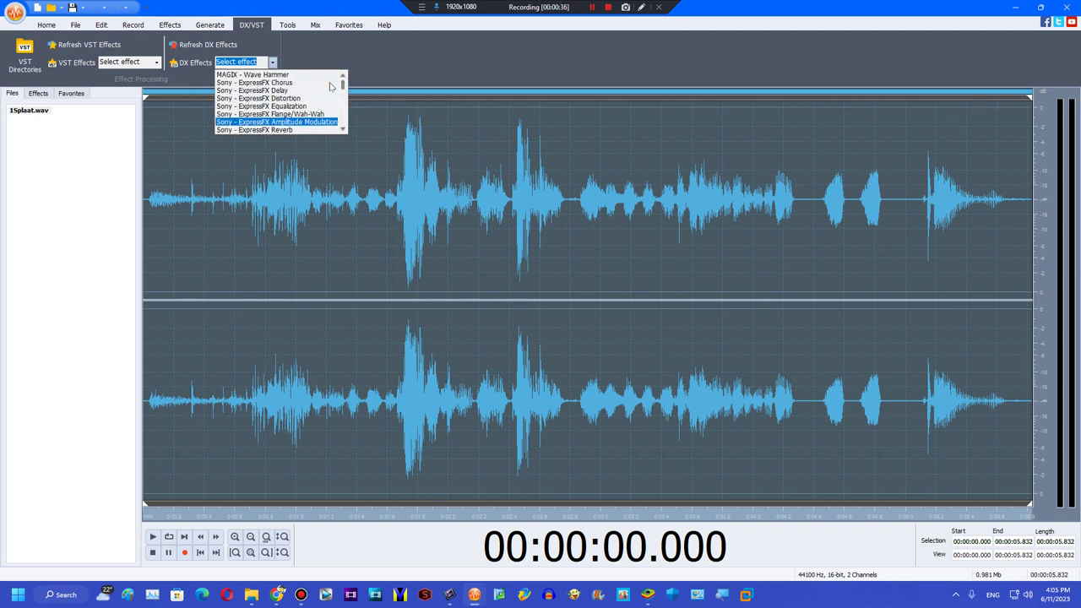
pyautogui.scroll(-5, 328, 88)
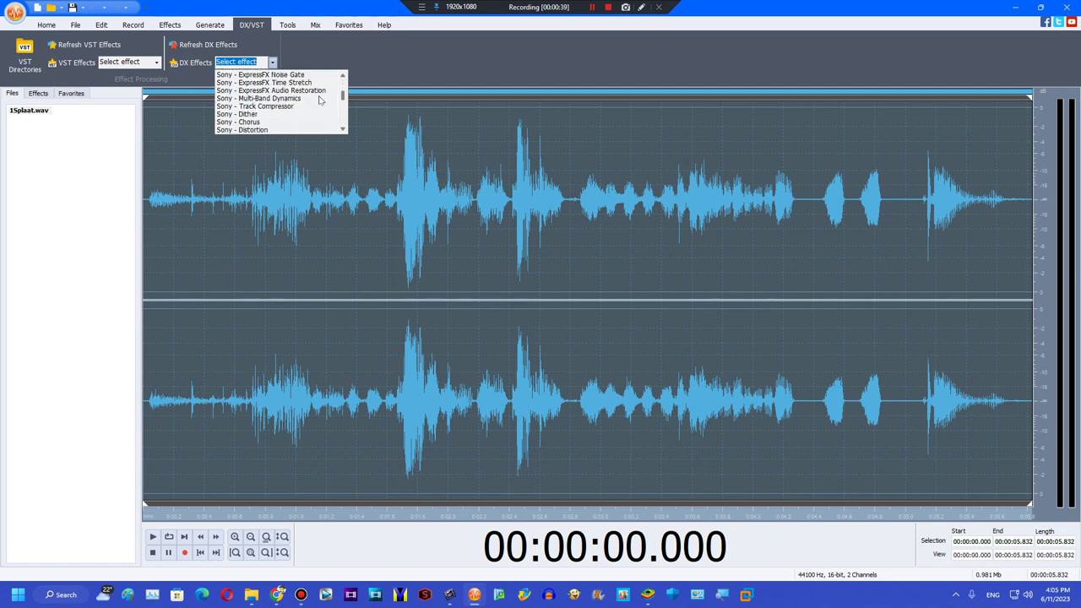
pyautogui.scroll(-8, 318, 102)
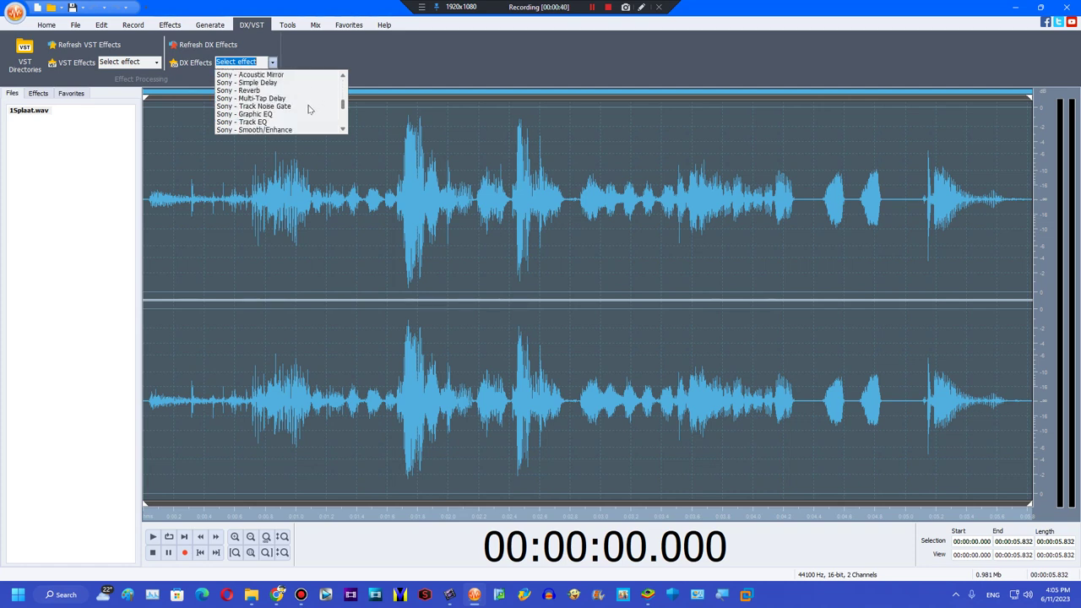
pyautogui.scroll(-1, 306, 114)
pyautogui.click(309, 127)
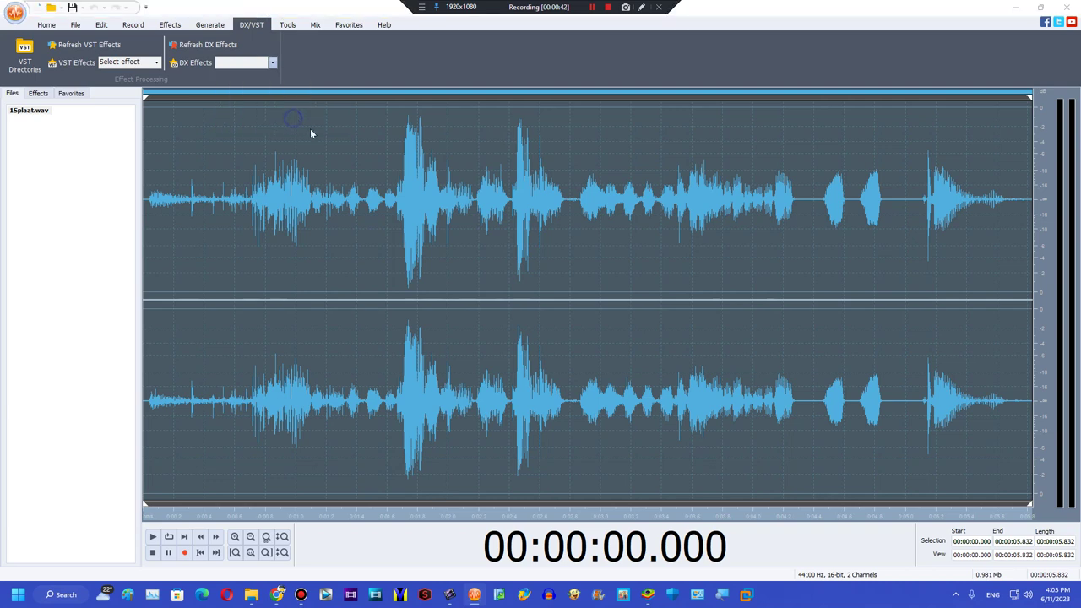
pyautogui.click(678, 240)
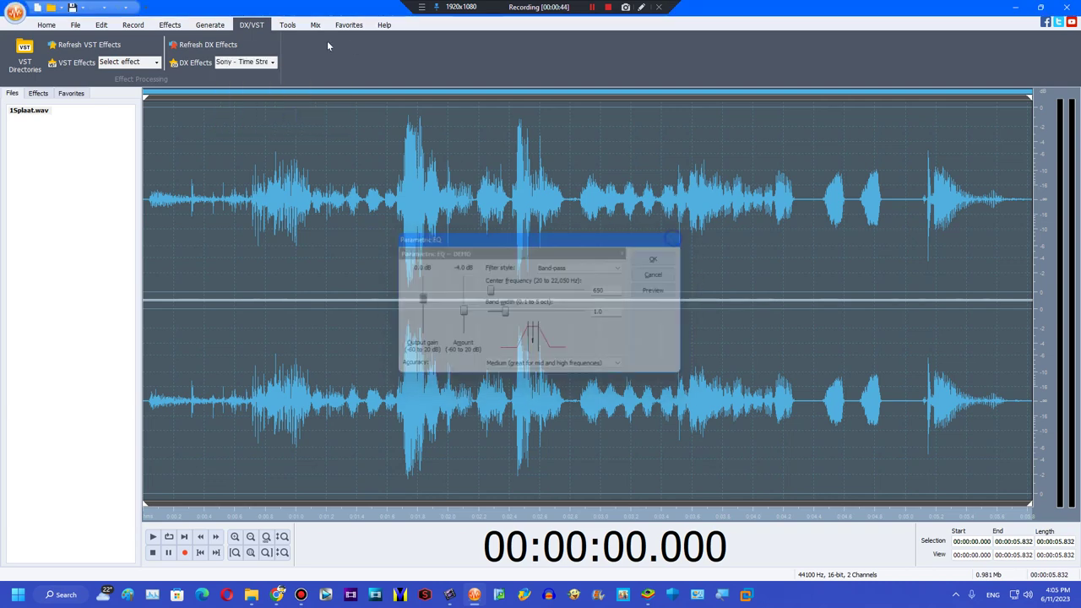
# Apply the Sony Time Stretch DX effect to the selected audio, shortening it to about half its length
pyautogui.click(253, 62)
pyautogui.scroll(-3, 283, 110)
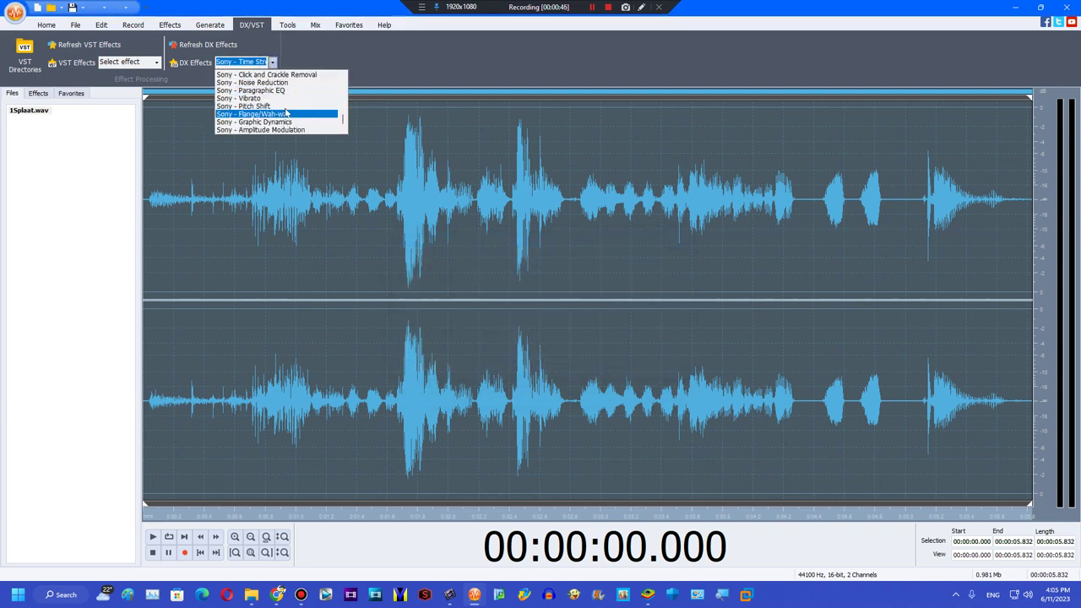
pyautogui.scroll(3, 294, 116)
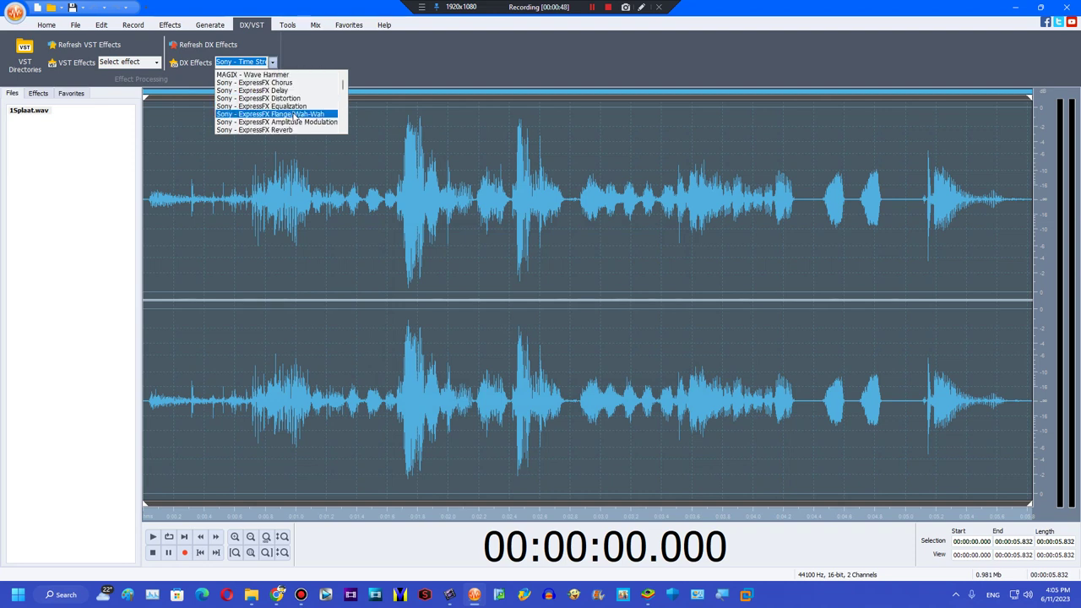
pyautogui.scroll(-5, 294, 115)
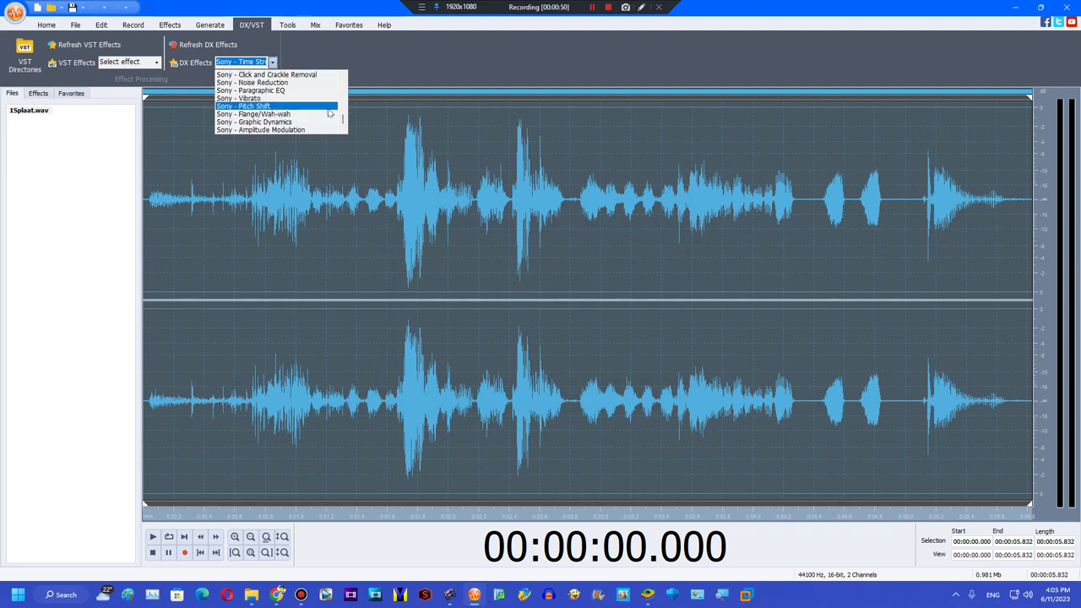
pyautogui.scroll(5, 325, 114)
pyautogui.scroll(-3, 320, 116)
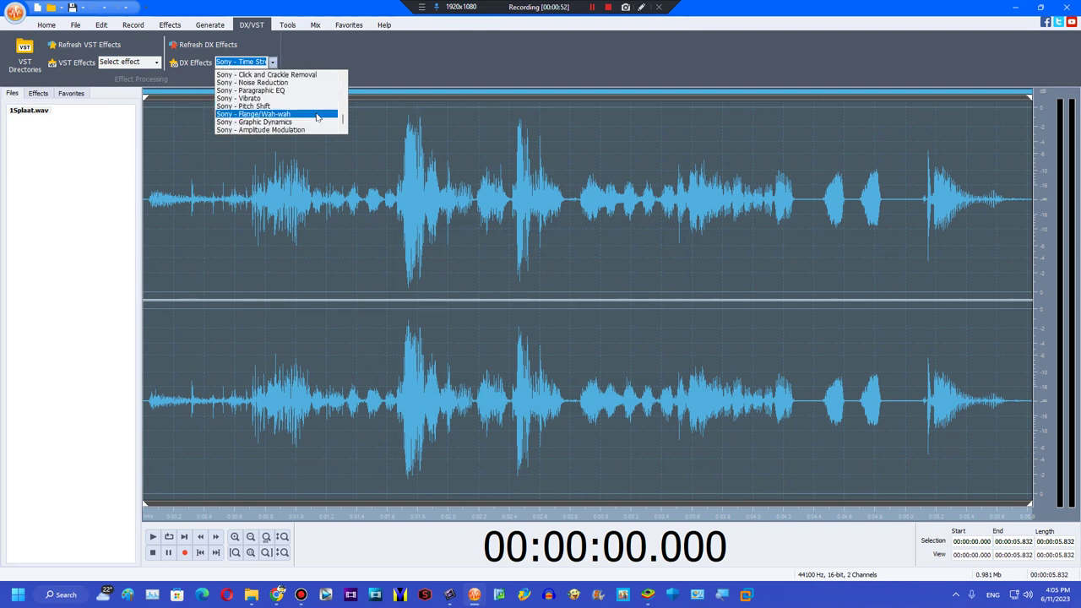
pyautogui.scroll(3, 340, 123)
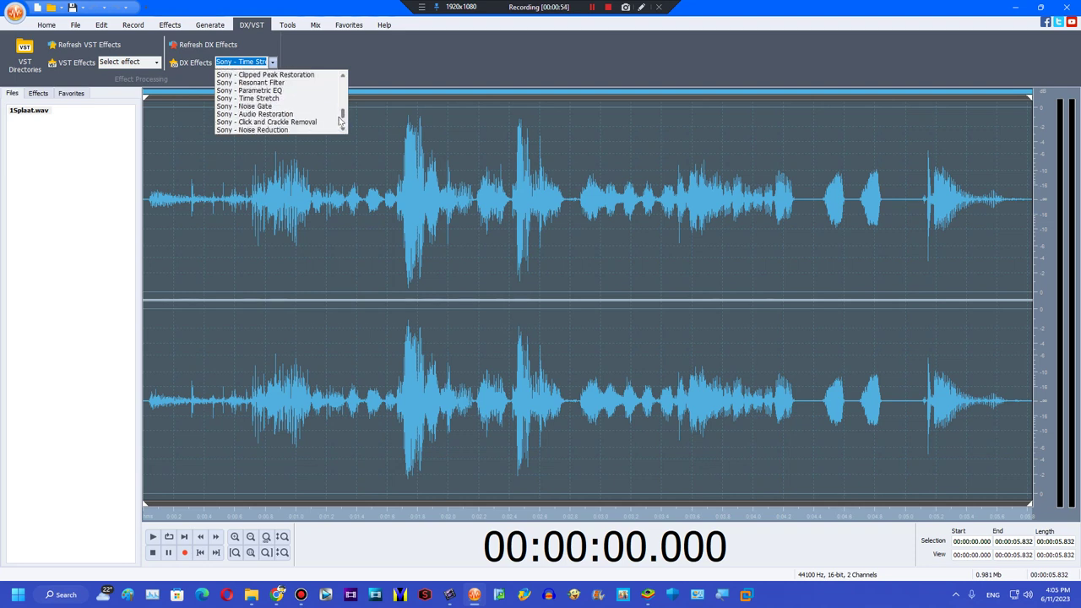
pyautogui.click(263, 82)
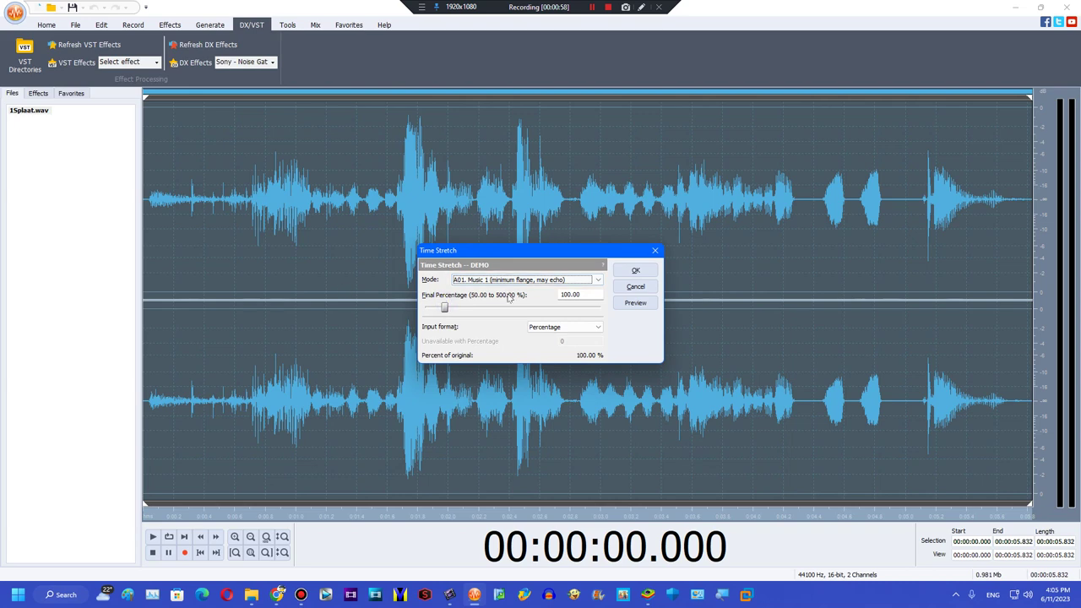
pyautogui.click(636, 271)
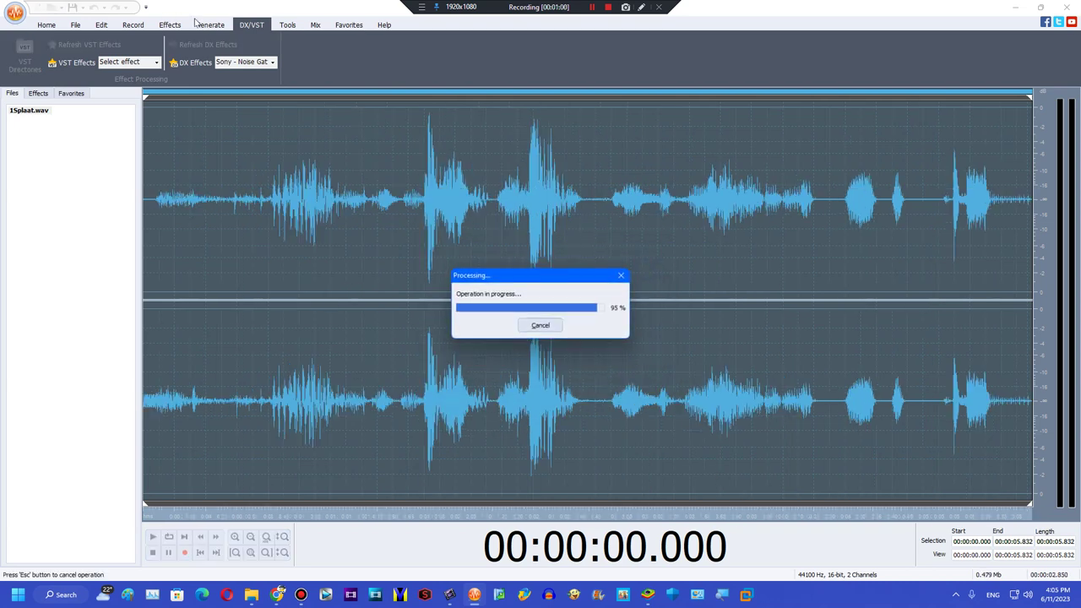
pyautogui.click(272, 61)
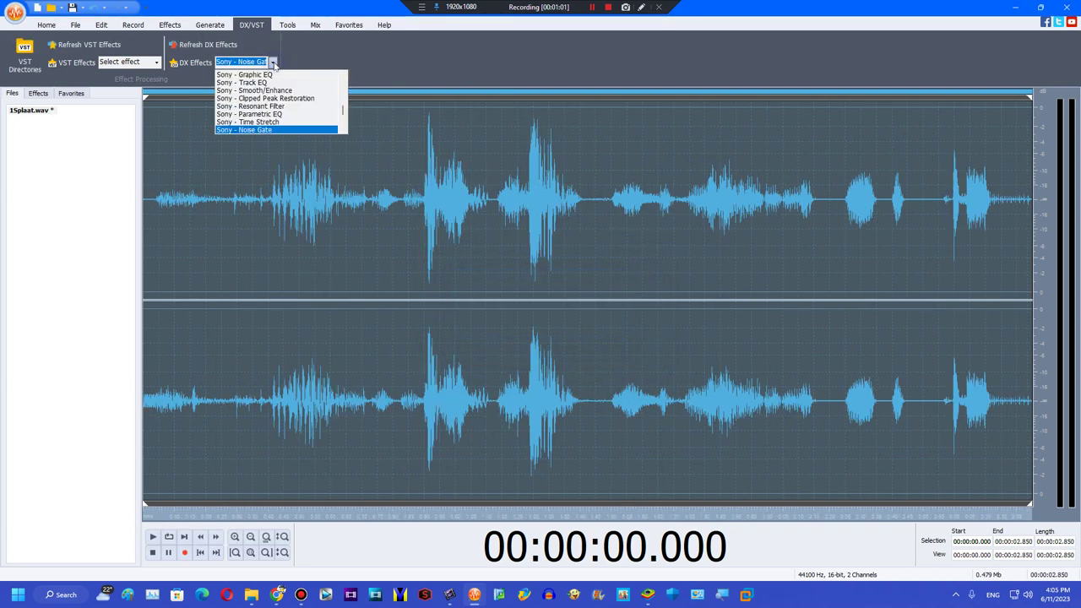
pyautogui.click(261, 129)
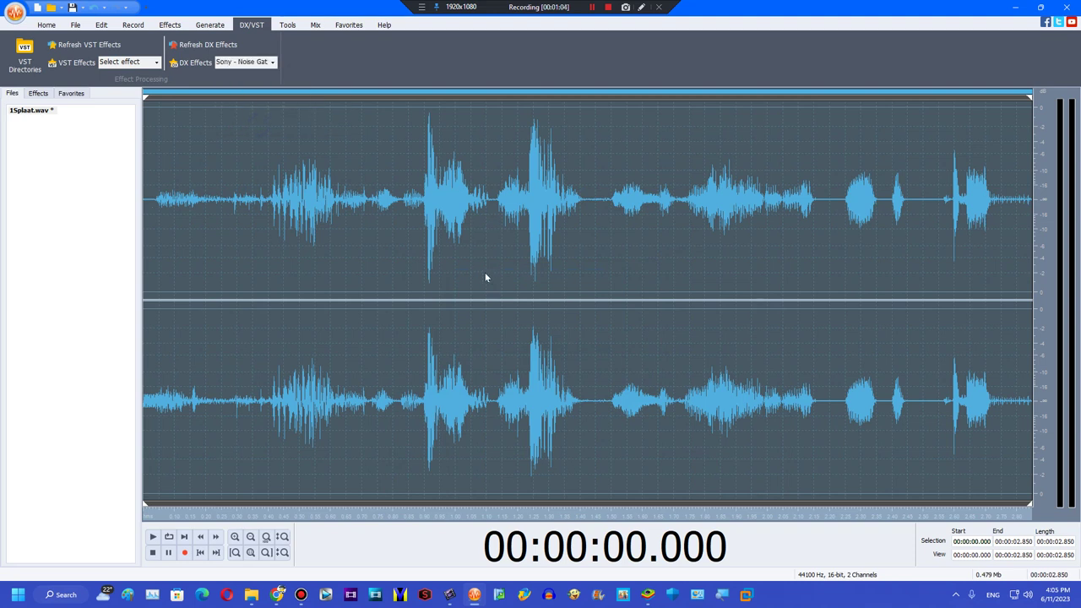
pyautogui.click(272, 62)
pyautogui.click(264, 128)
# Select the shortened waveform from its start to about 2.842 s and play it back
pyautogui.click(1029, 293)
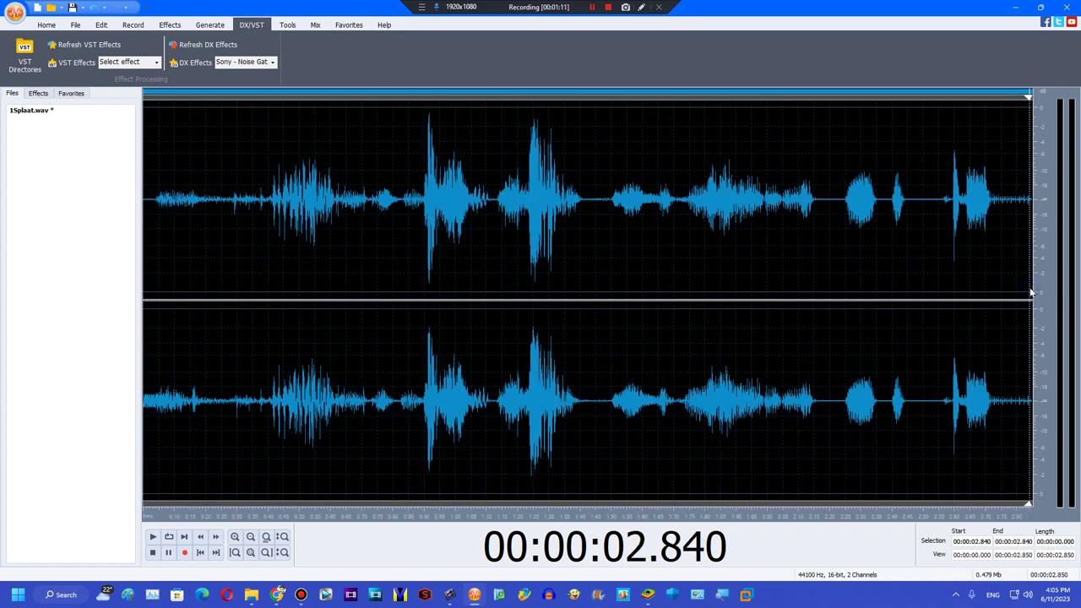
pyautogui.moveTo(1022, 289); pyautogui.dragTo(3, 399)
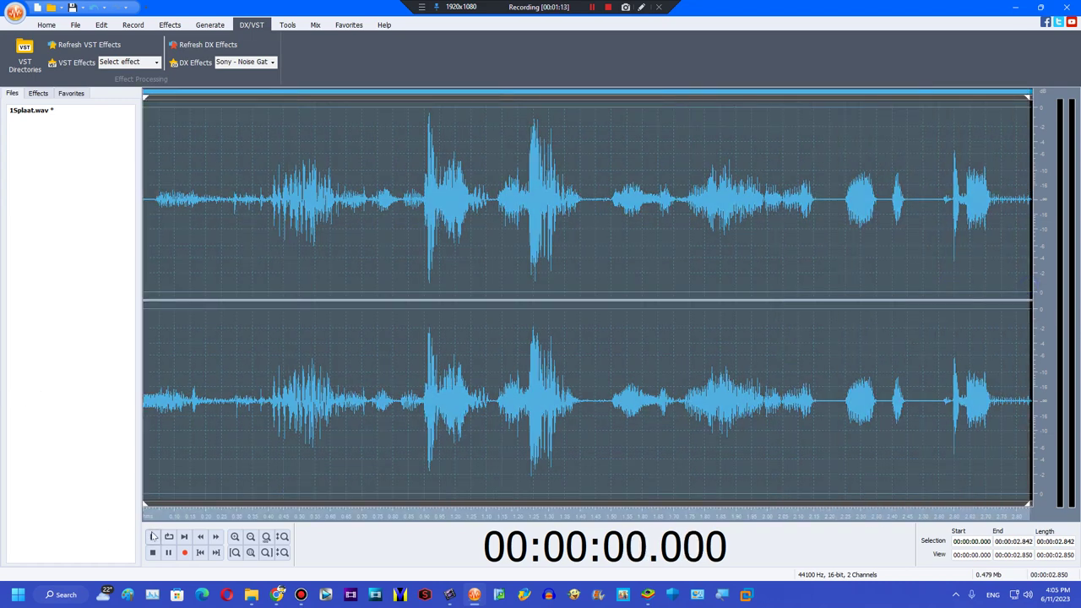
pyautogui.click(153, 536)
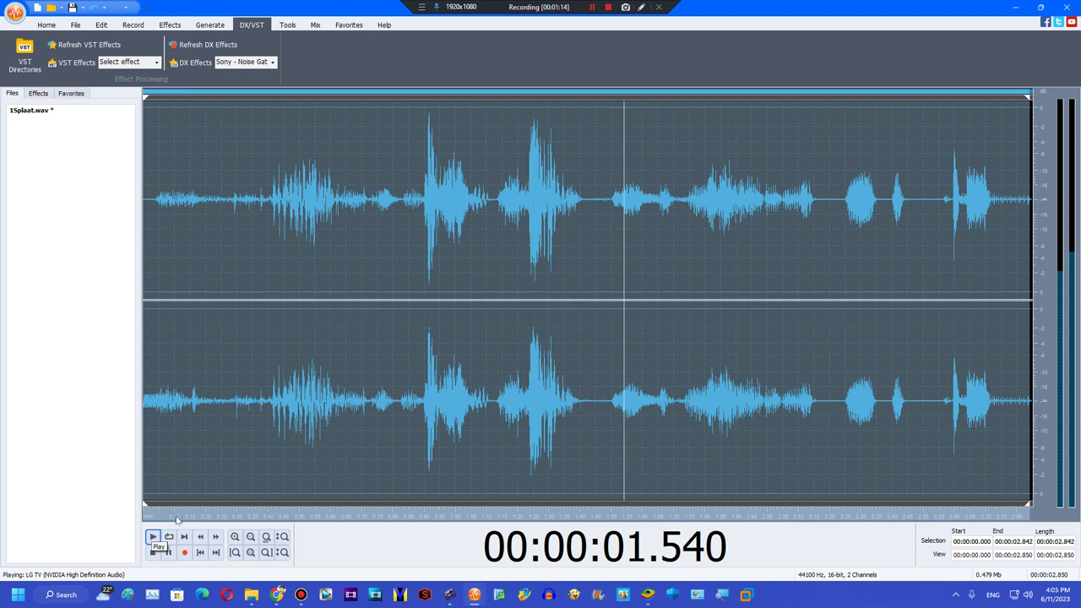
pyautogui.click(272, 62)
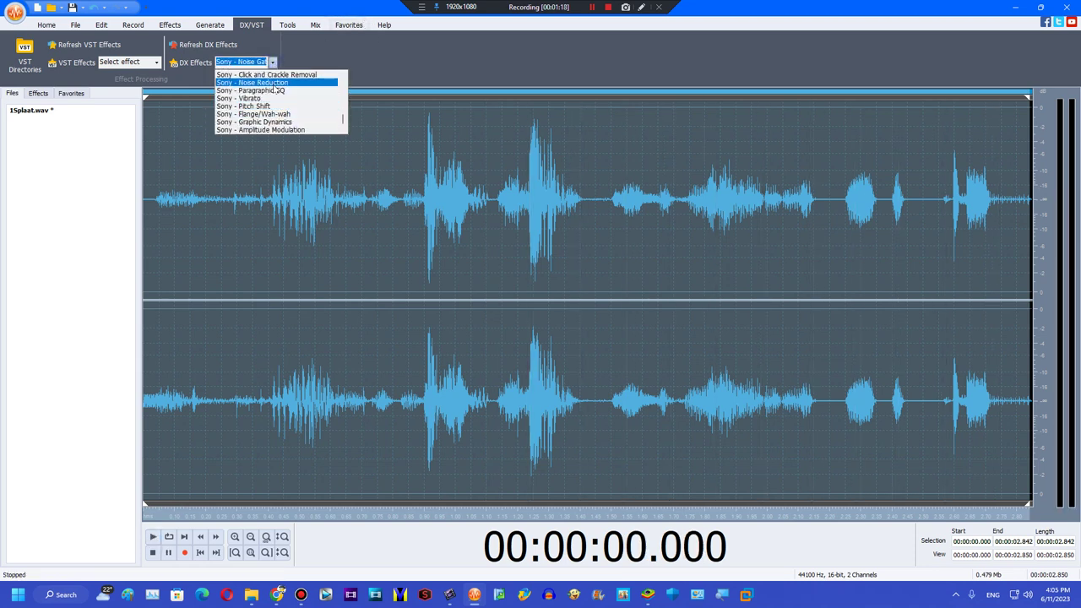
pyautogui.click(272, 83)
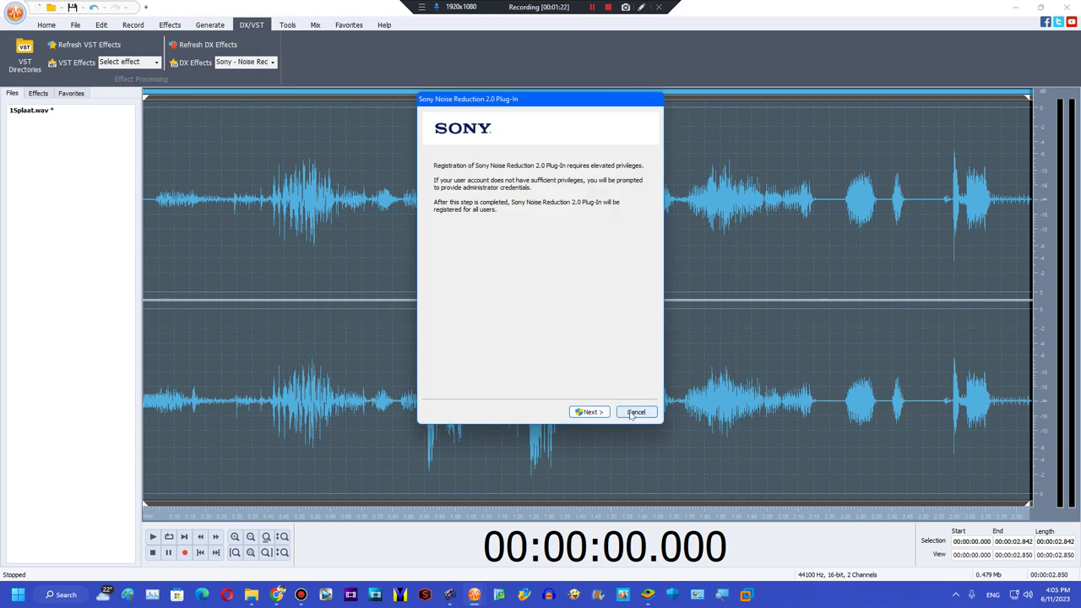
pyautogui.click(635, 412)
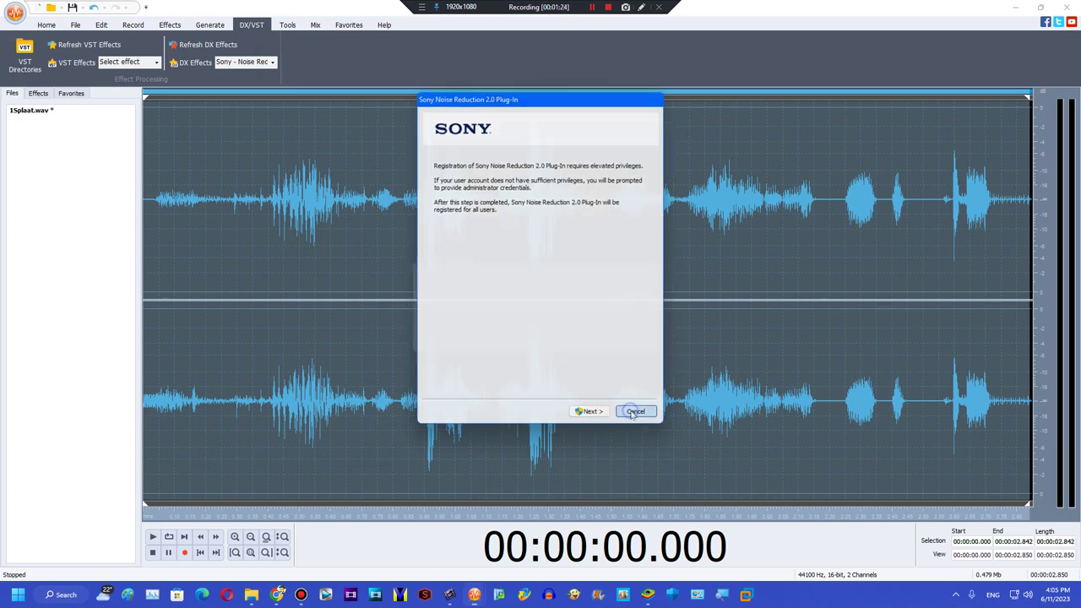
pyautogui.click(675, 253)
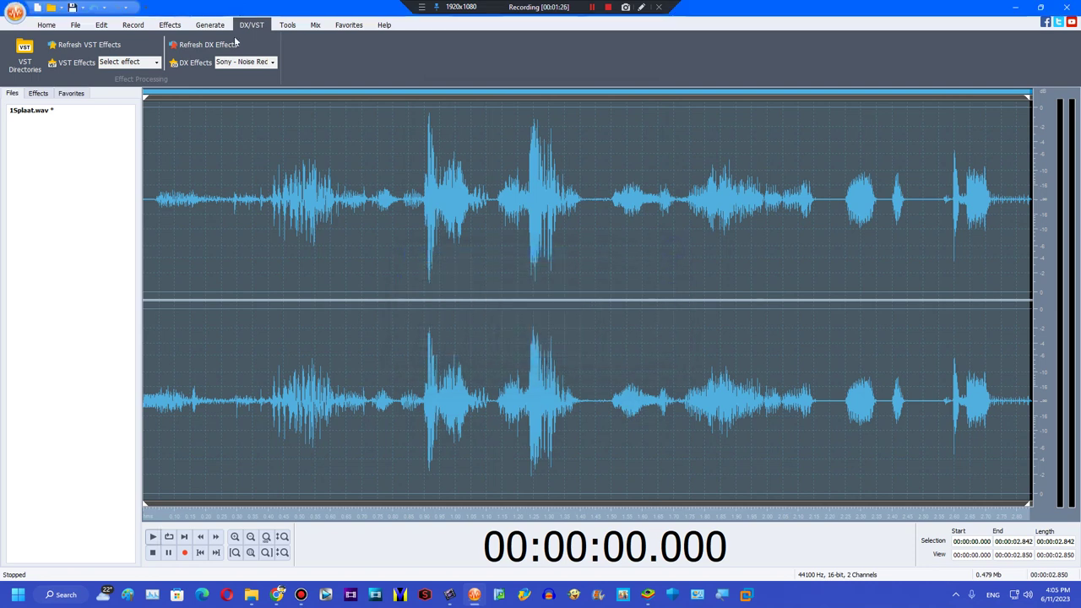
# Apply the Sony Time Stretch DX effect again with a final percentage of 50.00 and play the result
pyautogui.click(273, 62)
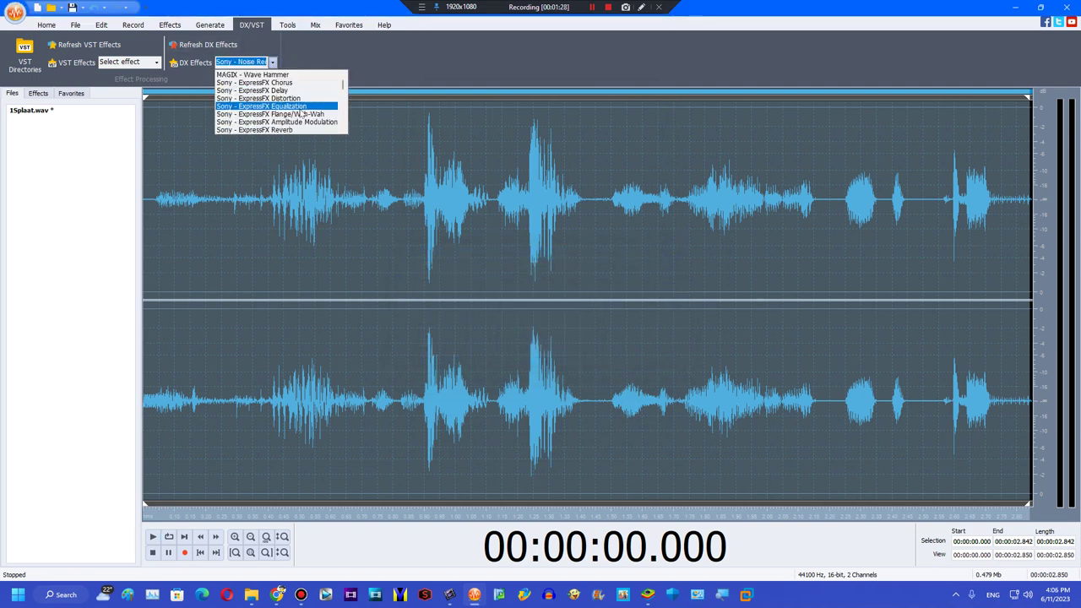
pyautogui.moveTo(342, 121); pyautogui.dragTo(344, 109)
pyautogui.click(278, 121)
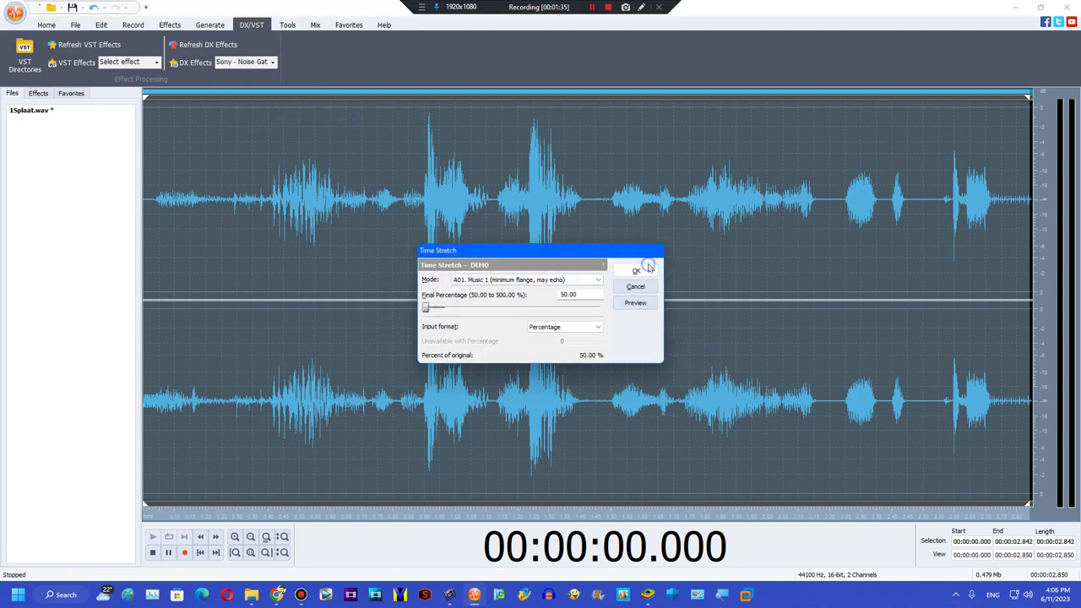
pyautogui.click(647, 268)
pyautogui.click(153, 536)
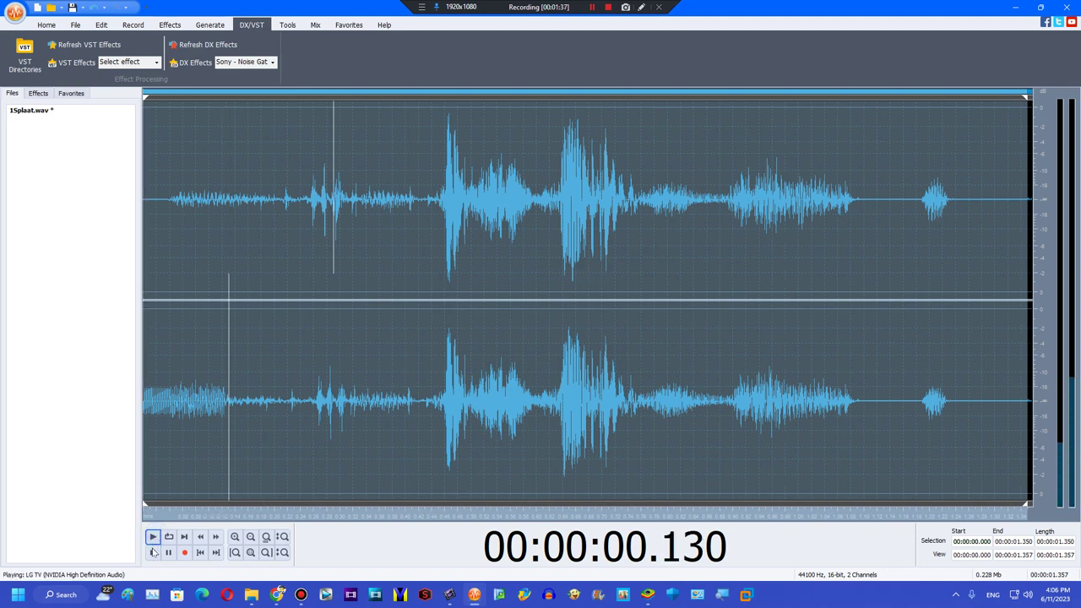
# Apply the Sony Pitch Shift DX effect to the selection, lowering the pitch until the clip lasts about 5.4 s, and play the result
pyautogui.click(269, 63)
pyautogui.moveTo(343, 112)
pyautogui.mouseDown()
pyautogui.moveTo(338, 90)
pyautogui.moveTo(323, 117)
pyautogui.moveTo(342, 114)
pyautogui.mouseUp()
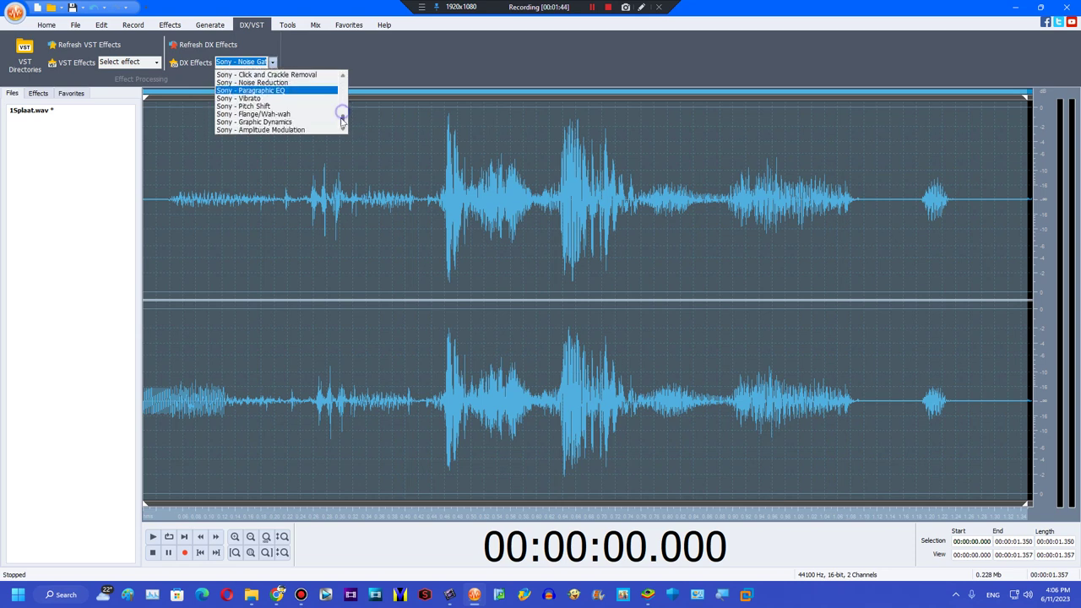
pyautogui.click(296, 114)
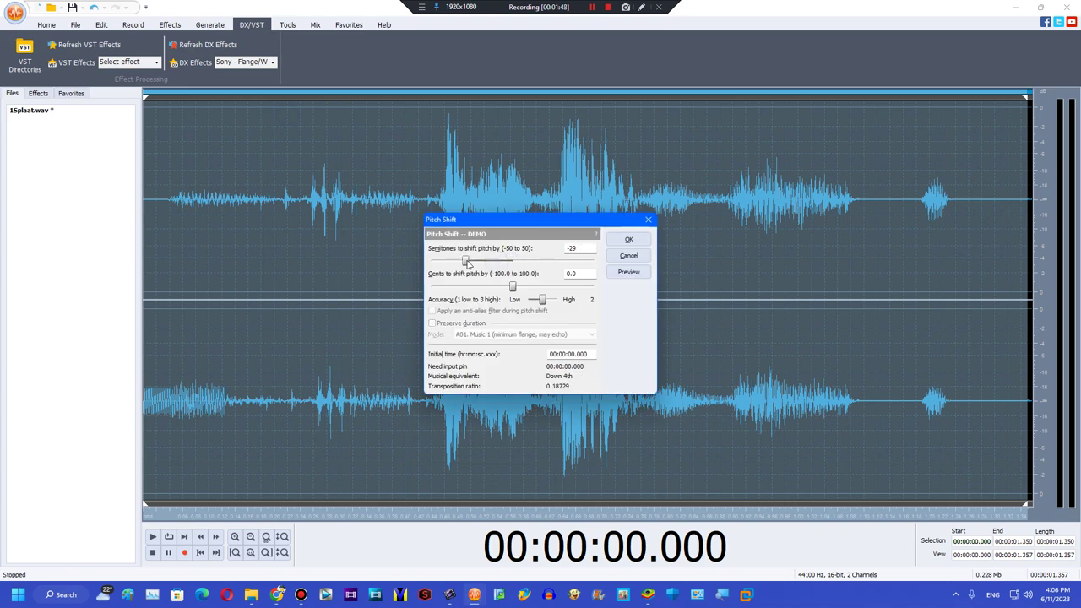
pyautogui.click(629, 240)
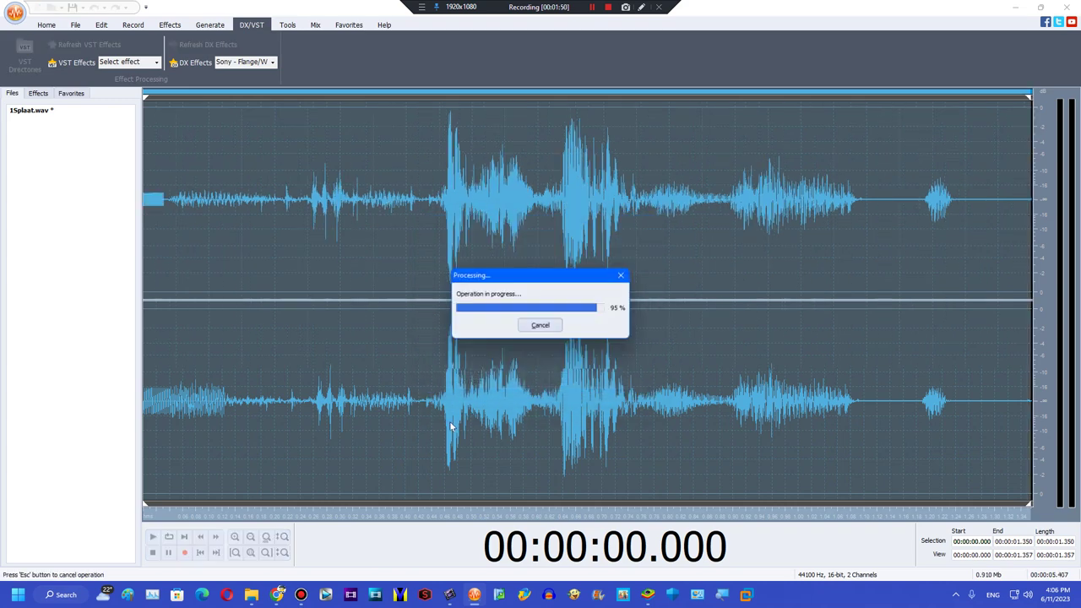
pyautogui.click(154, 536)
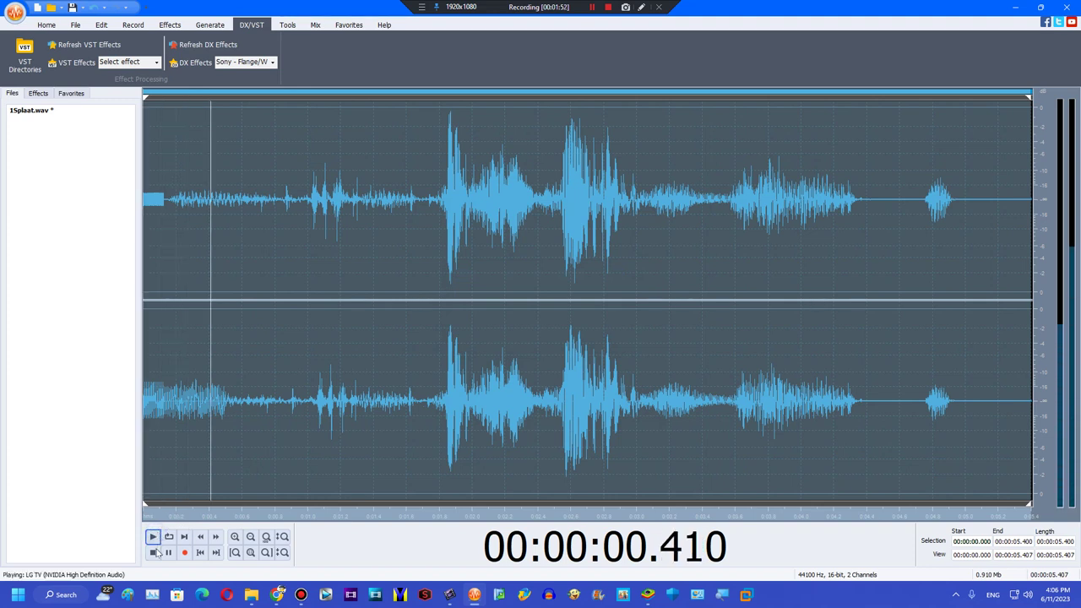
pyautogui.click(153, 554)
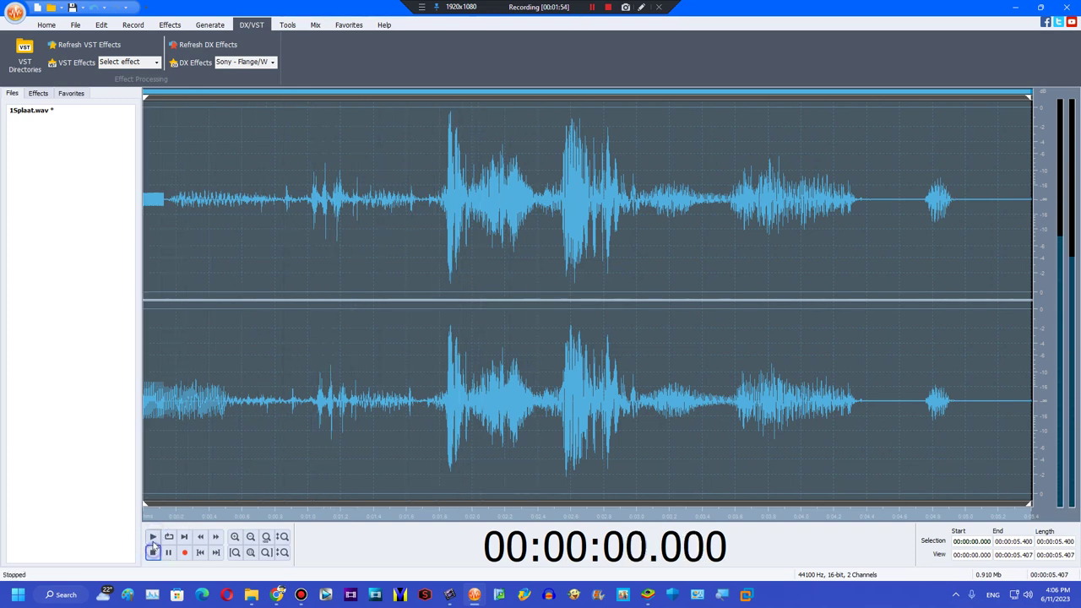
# Start saving the processed clip as a separate file, continuing with the non-activated version
pyautogui.click(49, 27)
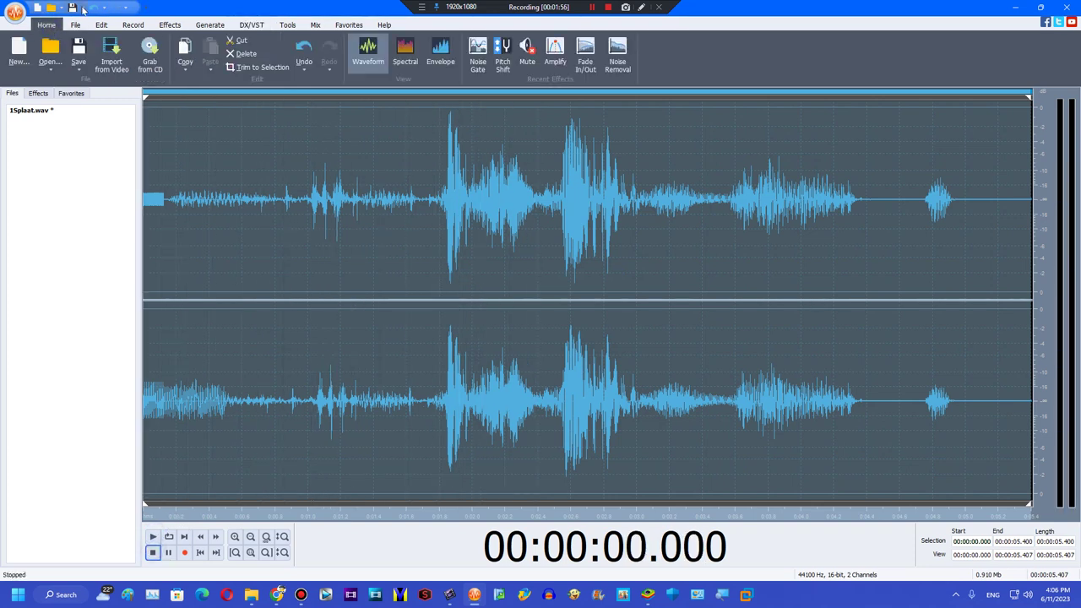
pyautogui.click(83, 10)
pyautogui.click(95, 34)
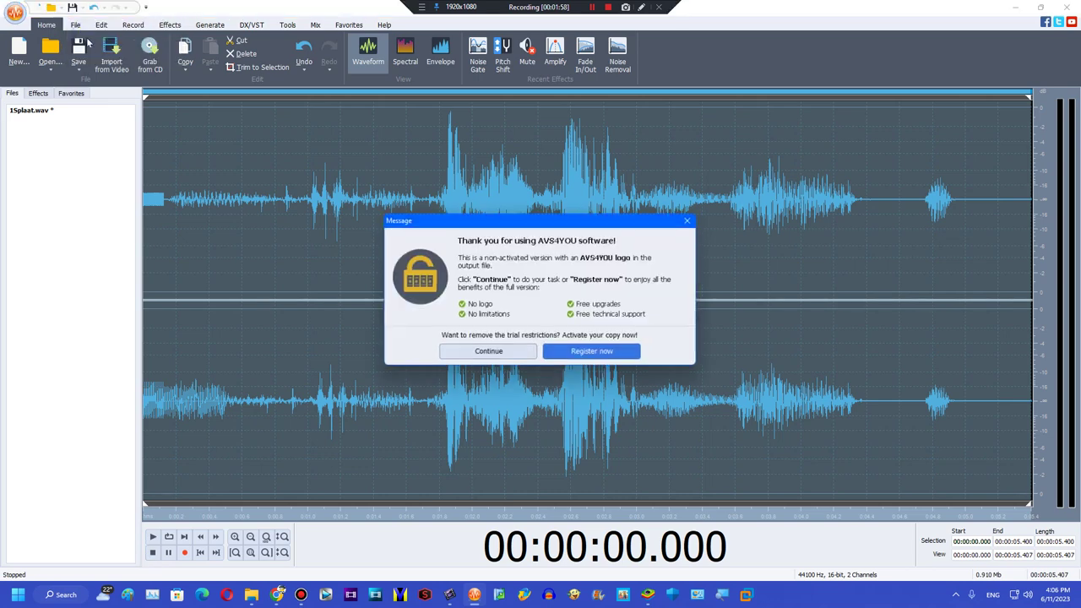
pyautogui.click(512, 353)
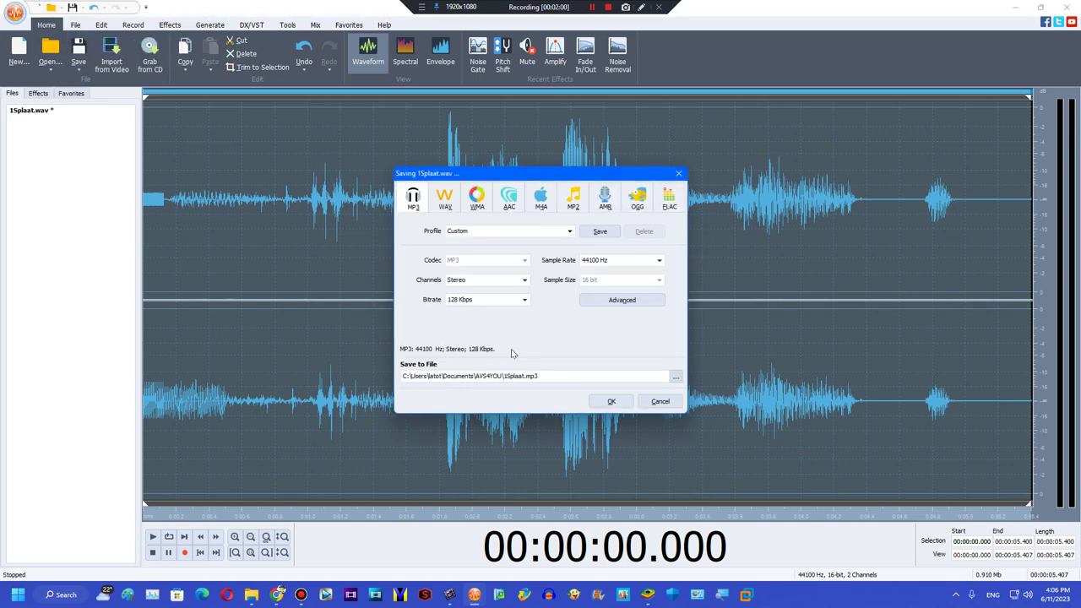
# Choose the Best Quality profile for an MP3 export of the clip
pyautogui.click(535, 232)
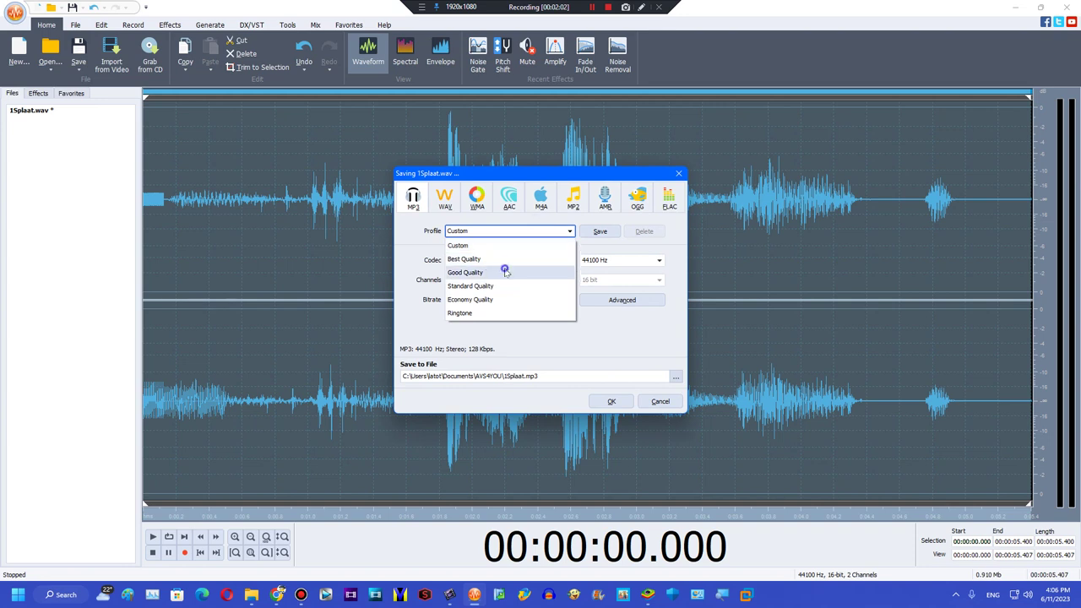
pyautogui.click(473, 256)
pyautogui.click(593, 8)
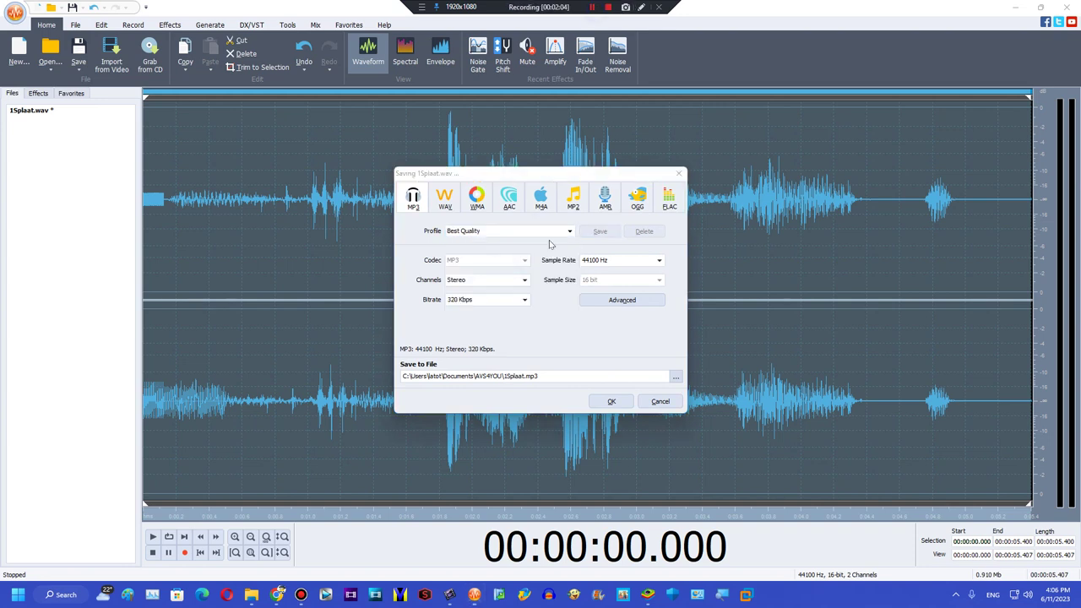
# Save the processed clip in WAV format with the PCM codec and open the saved file
pyautogui.click(447, 203)
pyautogui.click(488, 207)
pyautogui.click(445, 201)
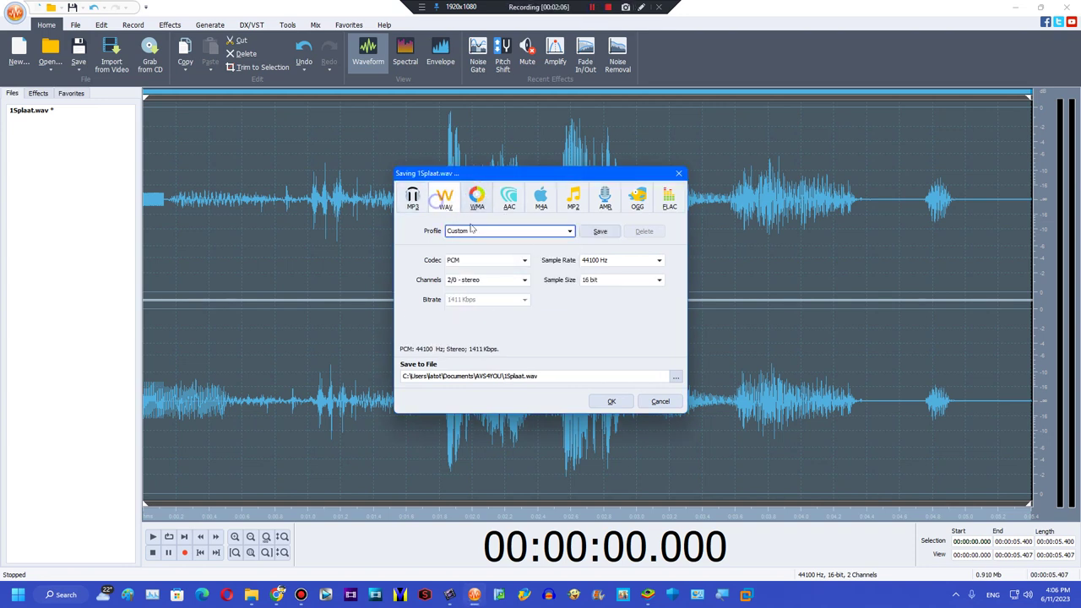
pyautogui.click(488, 232)
pyautogui.click(674, 353)
pyautogui.click(590, 9)
pyautogui.click(617, 398)
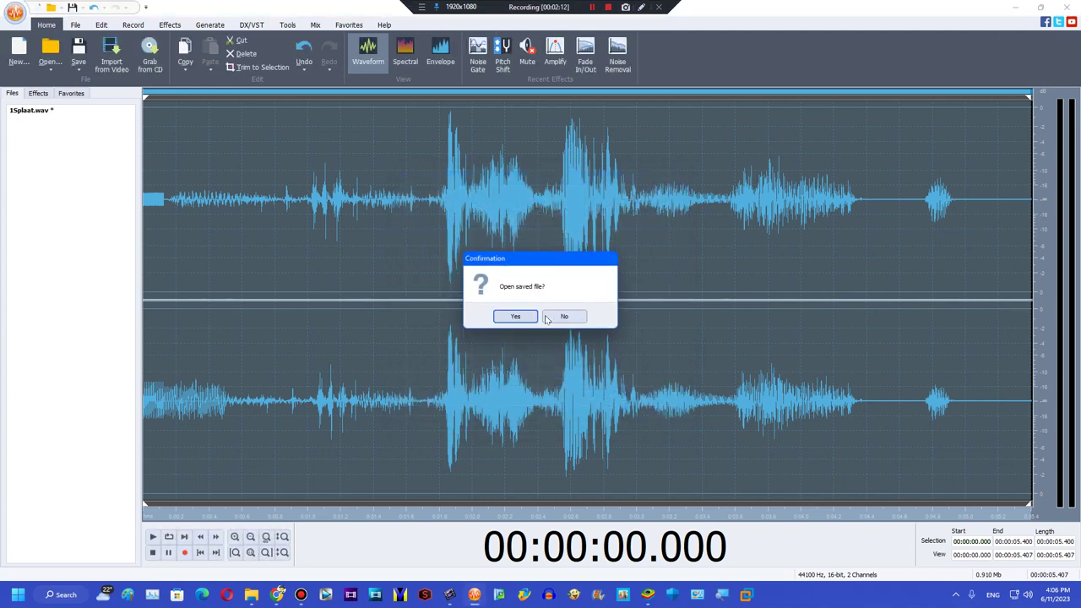
pyautogui.click(517, 316)
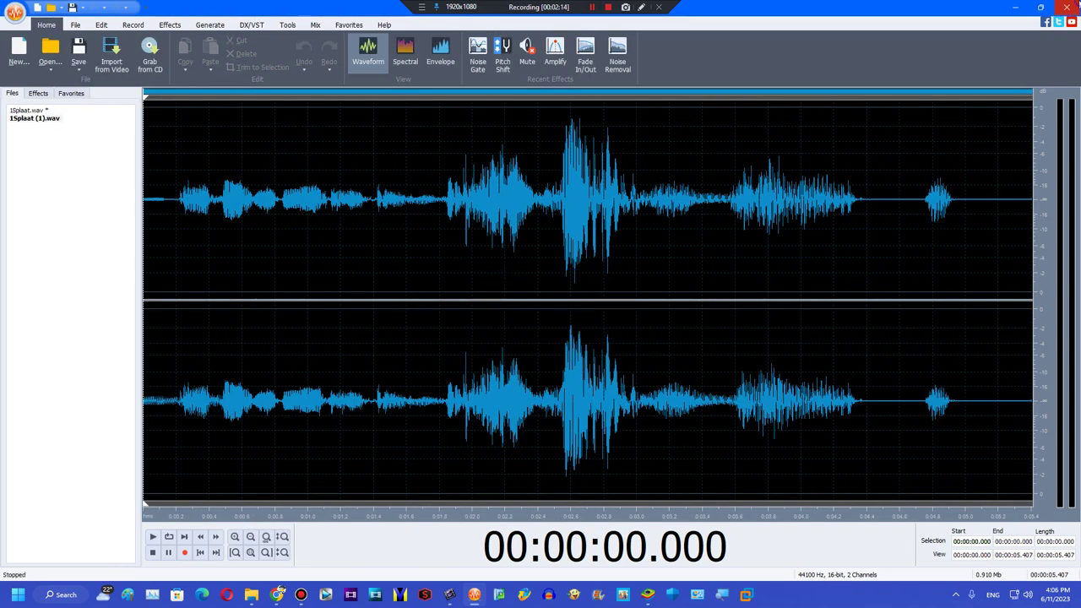
# Close the audio editor, saving the edited 1Splaat.wav on exit and dismissing the subscription offer
pyautogui.click(1073, 6)
pyautogui.click(491, 322)
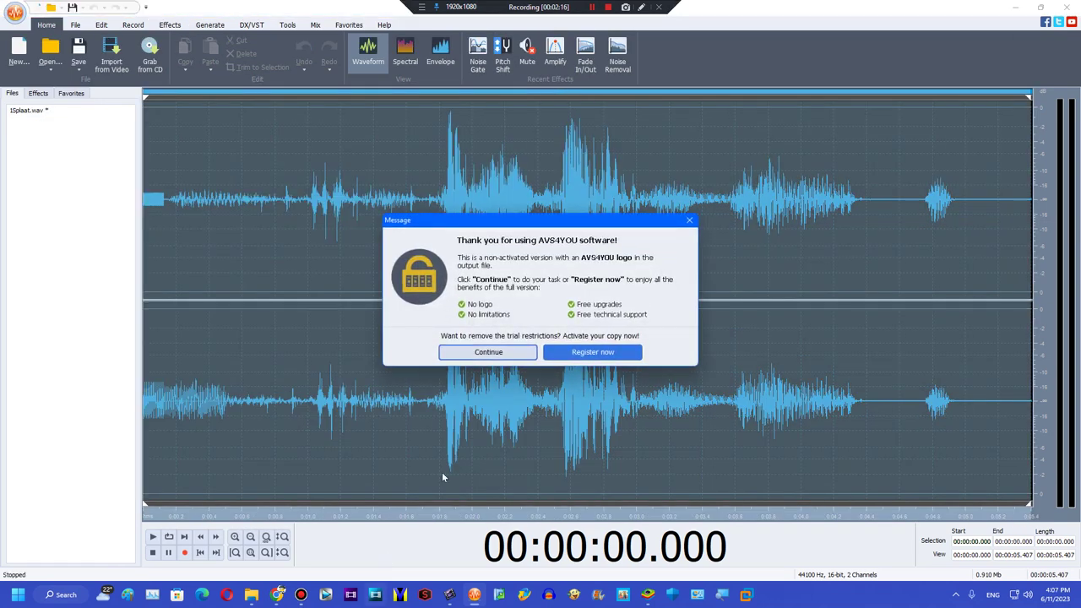
pyautogui.click(475, 350)
pyautogui.click(602, 401)
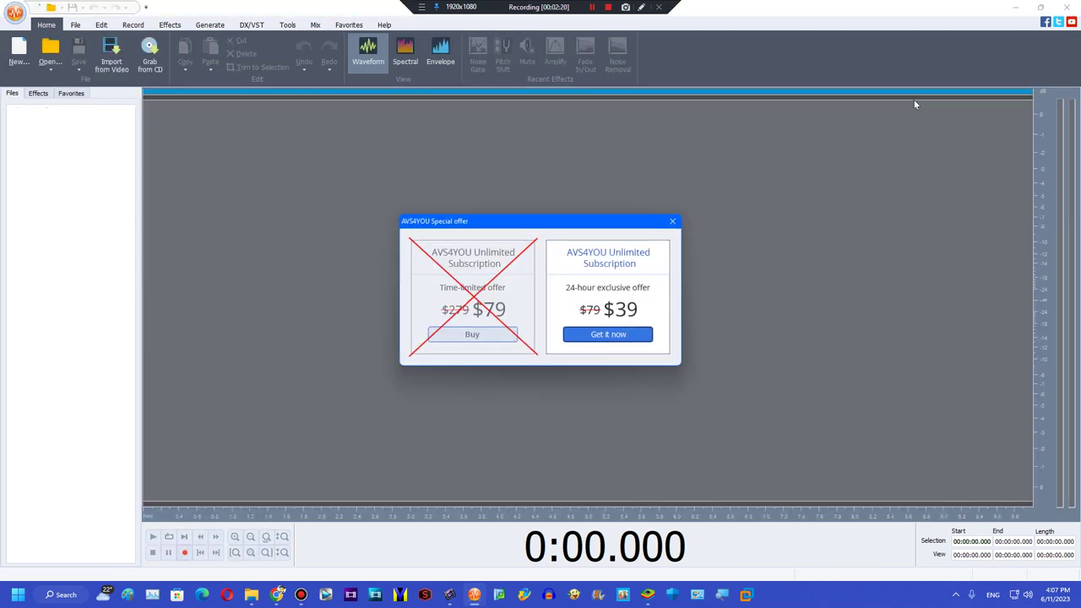
pyautogui.click(673, 222)
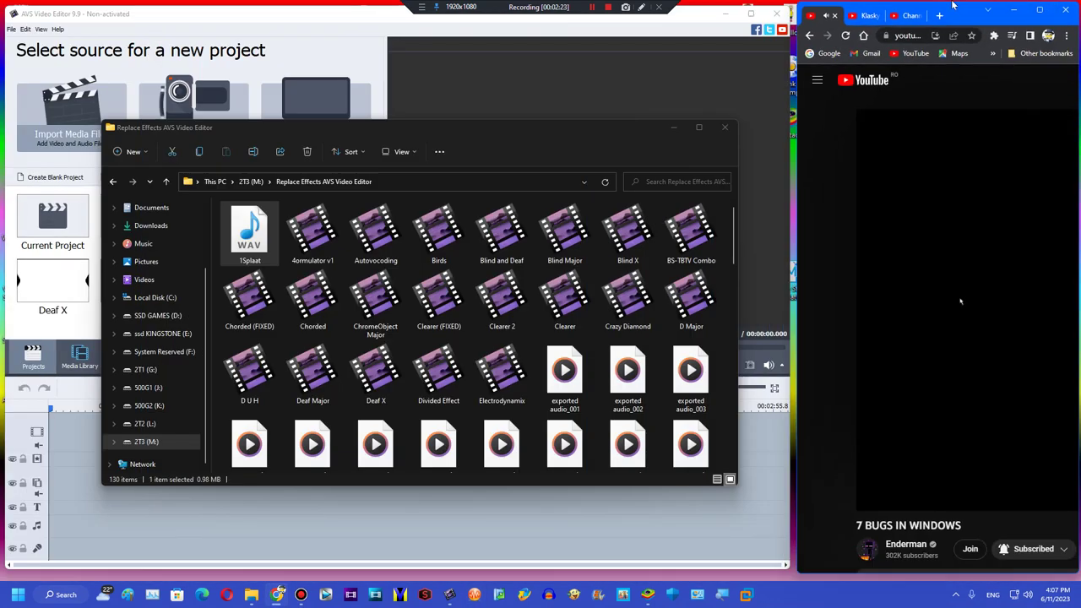
# Place the Klasky Csupo (Widescreen) video from the ssd KINGSTONE (E:) drive on the main video track in AVS Video Editor
pyautogui.click(991, 84)
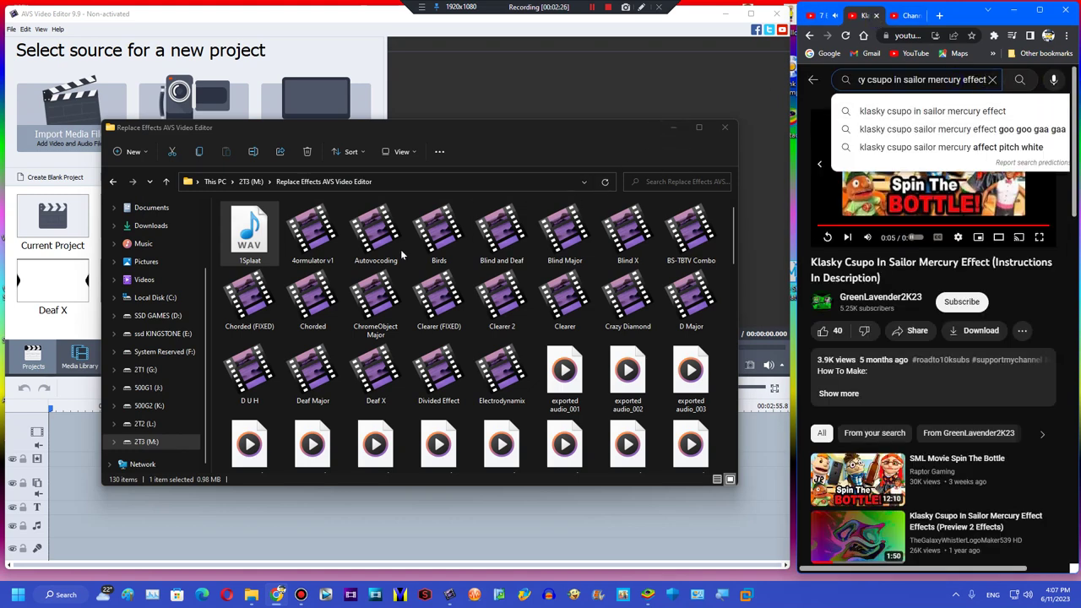
pyautogui.click(156, 333)
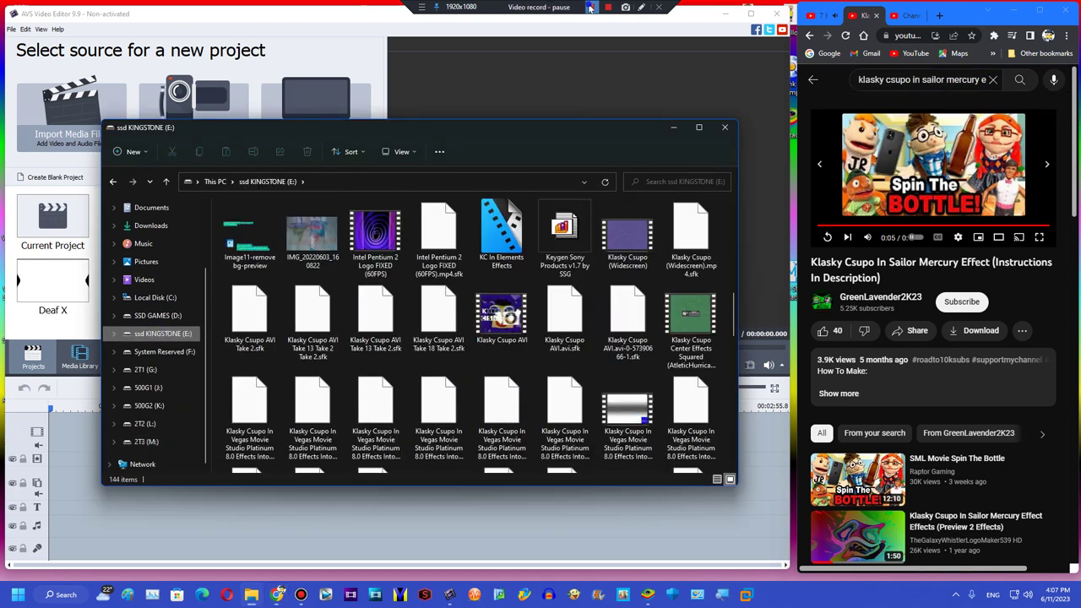
pyautogui.click(590, 7)
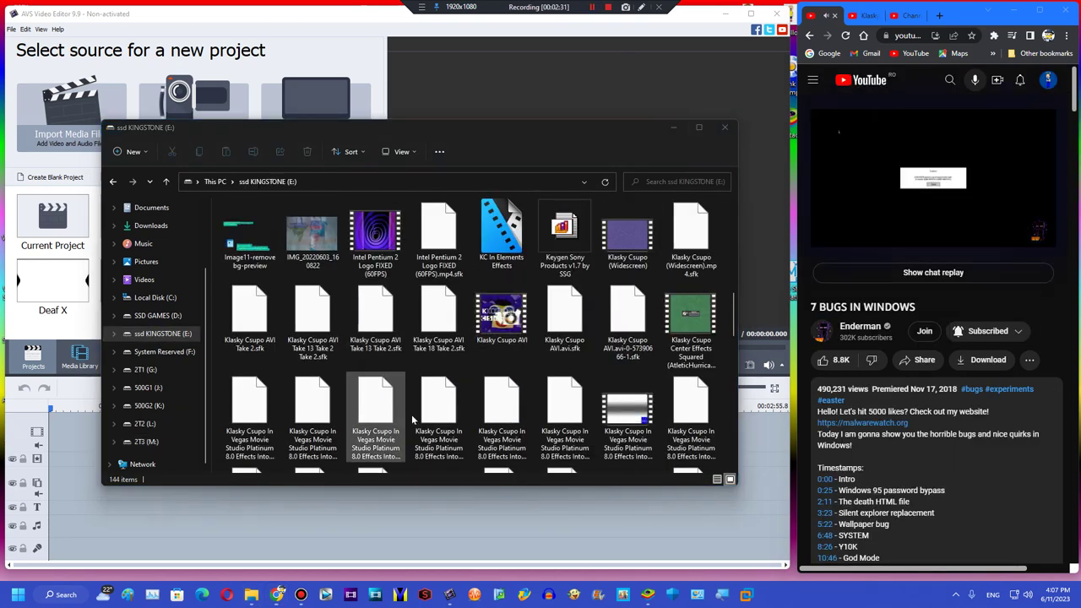
pyautogui.click(439, 422)
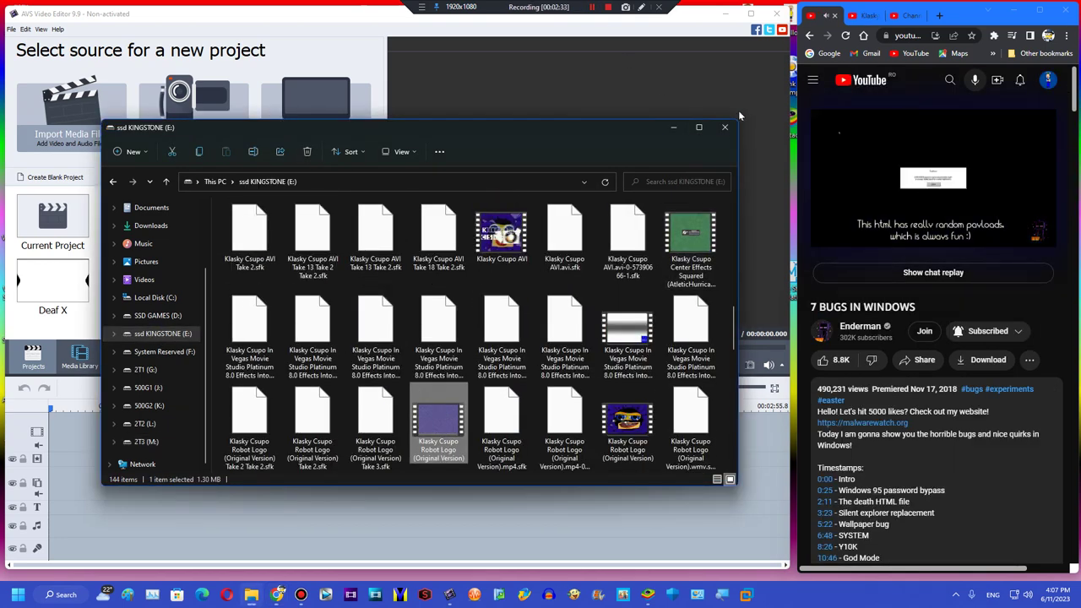
pyautogui.scroll(-5, 473, 338)
pyautogui.click(433, 340)
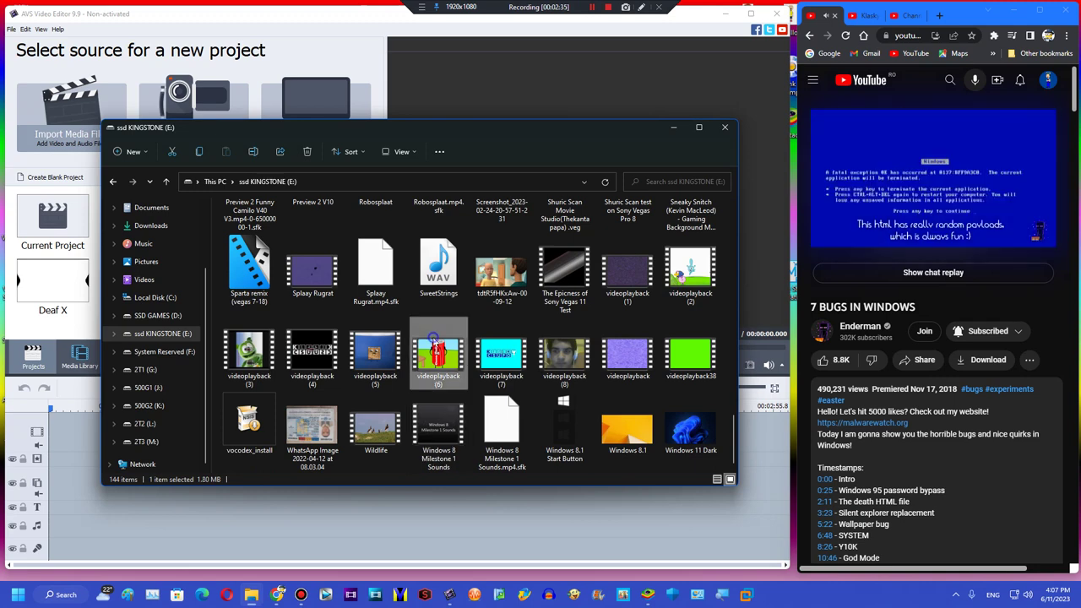
pyautogui.press('Up')
pyautogui.press('Up')
pyautogui.press('Up')
pyautogui.press('Up')
pyautogui.press('Up')
pyautogui.press('Up')
pyautogui.press('Up')
pyautogui.press('Up')
pyautogui.press('Up')
pyautogui.press('Up')
pyautogui.press('Up')
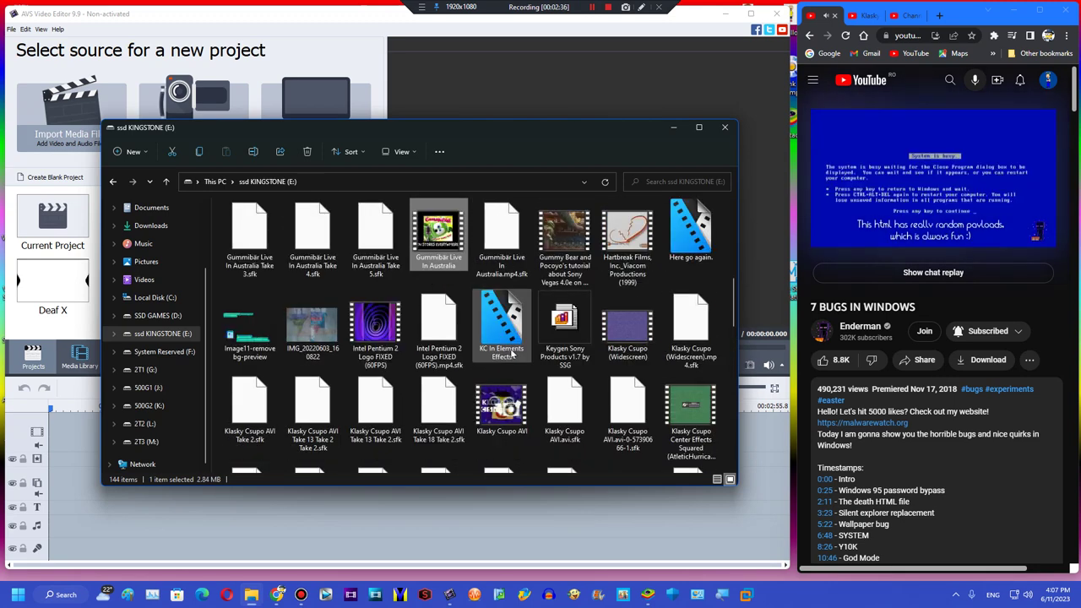
pyautogui.moveTo(627, 329); pyautogui.dragTo(90, 451)
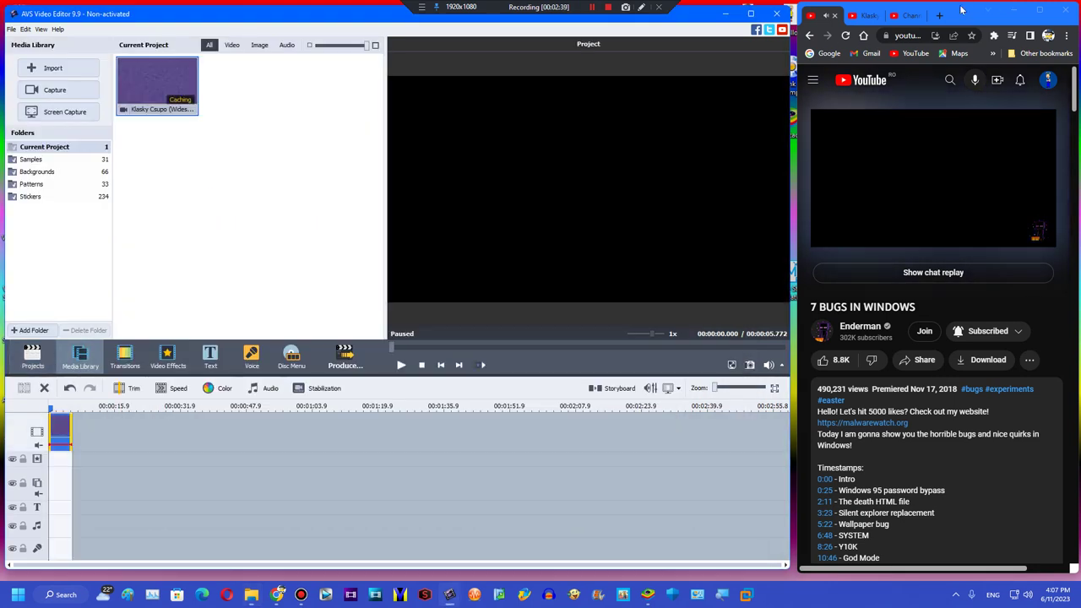
pyautogui.click(861, 17)
pyautogui.click(905, 260)
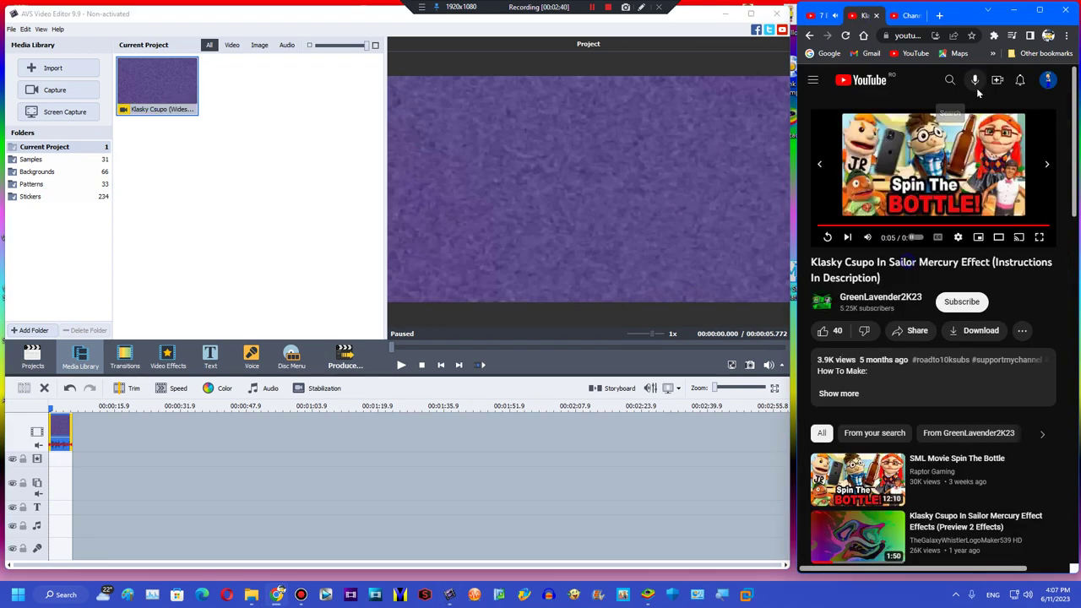
pyautogui.click(953, 82)
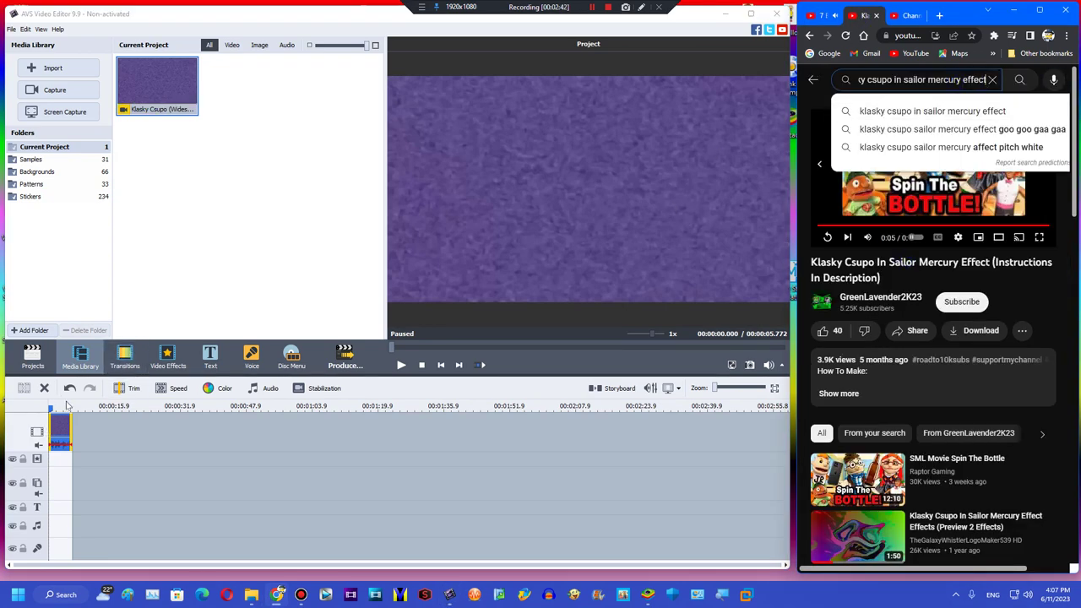
# Add the Sepia video effect to the effects track and shorten it to match the length of the Klasky Csupo clip
pyautogui.moveTo(66, 406); pyautogui.dragTo(58, 408)
pyautogui.click(168, 357)
pyautogui.click(353, 90)
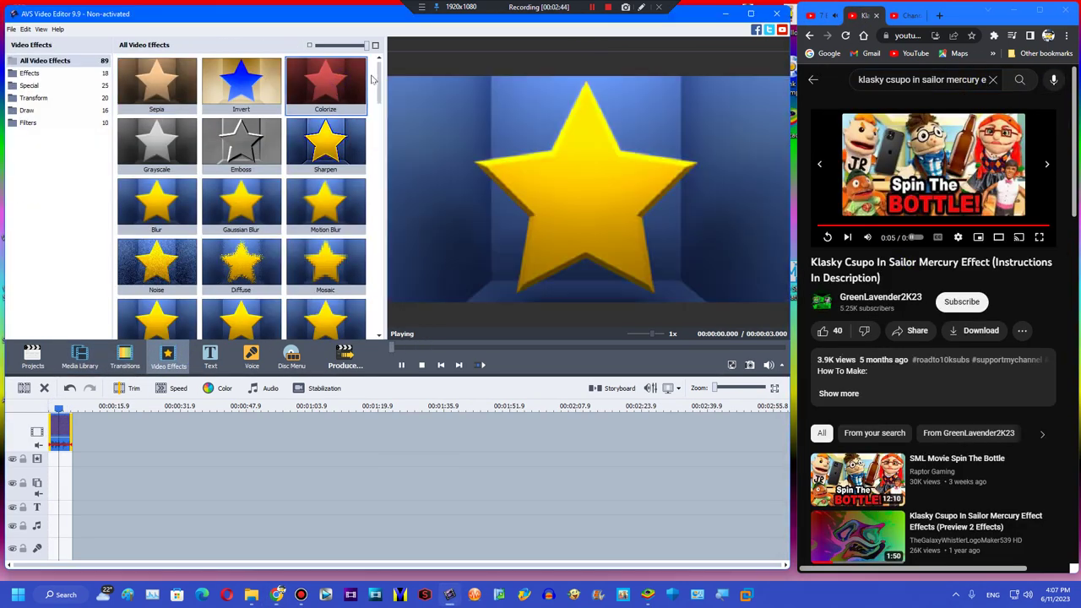
pyautogui.moveTo(156, 85); pyautogui.dragTo(104, 460)
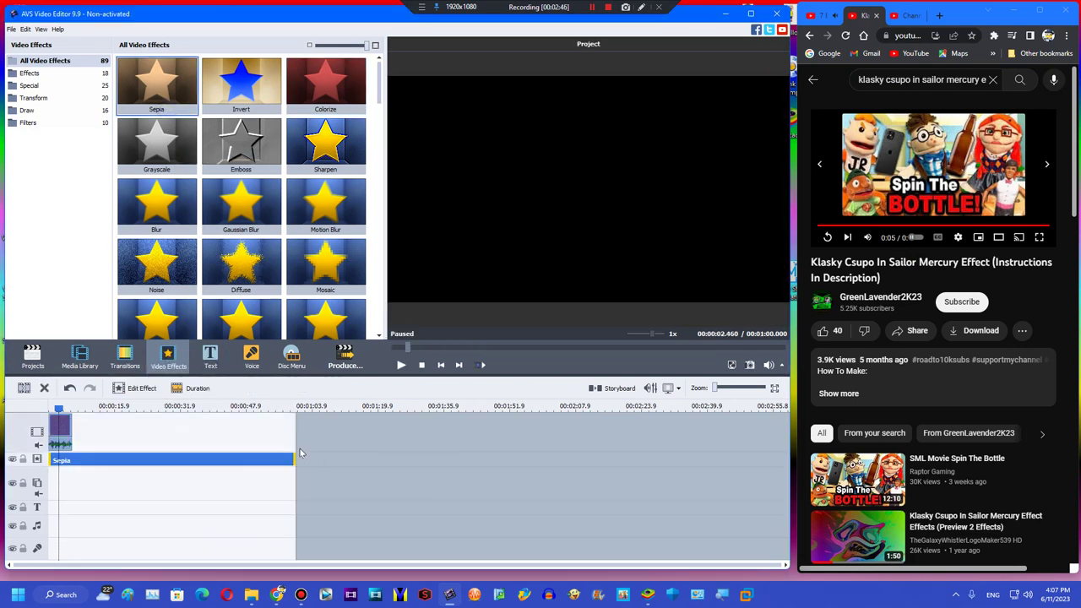
pyautogui.moveTo(295, 456); pyautogui.dragTo(66, 463)
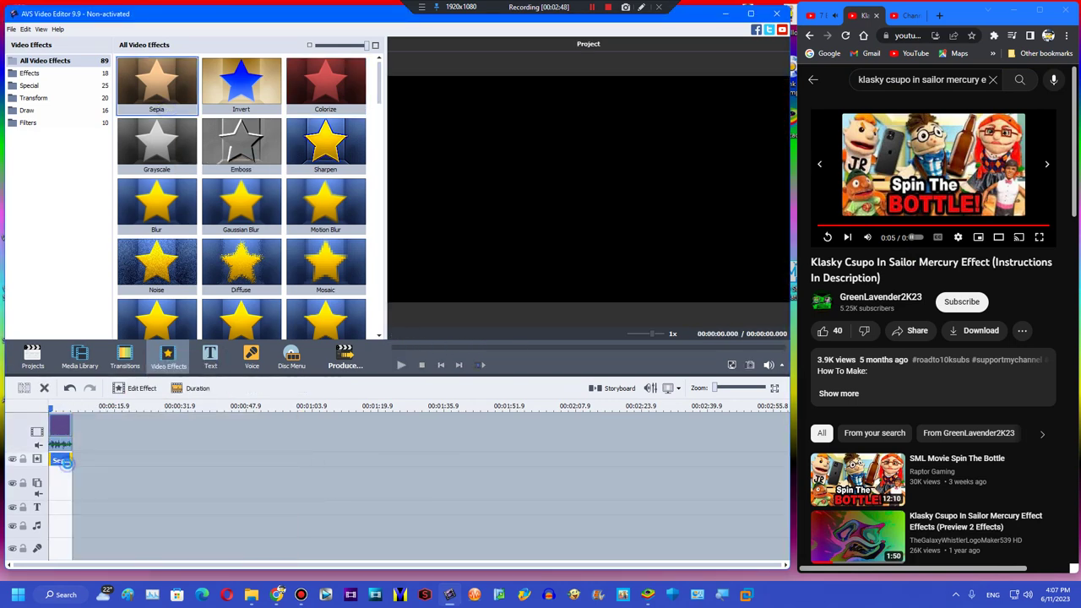
# Set the Sepia effect's Brightness and Red to 100 and its Level and Green to 0, and lower Blue
pyautogui.doubleClick(67, 461)
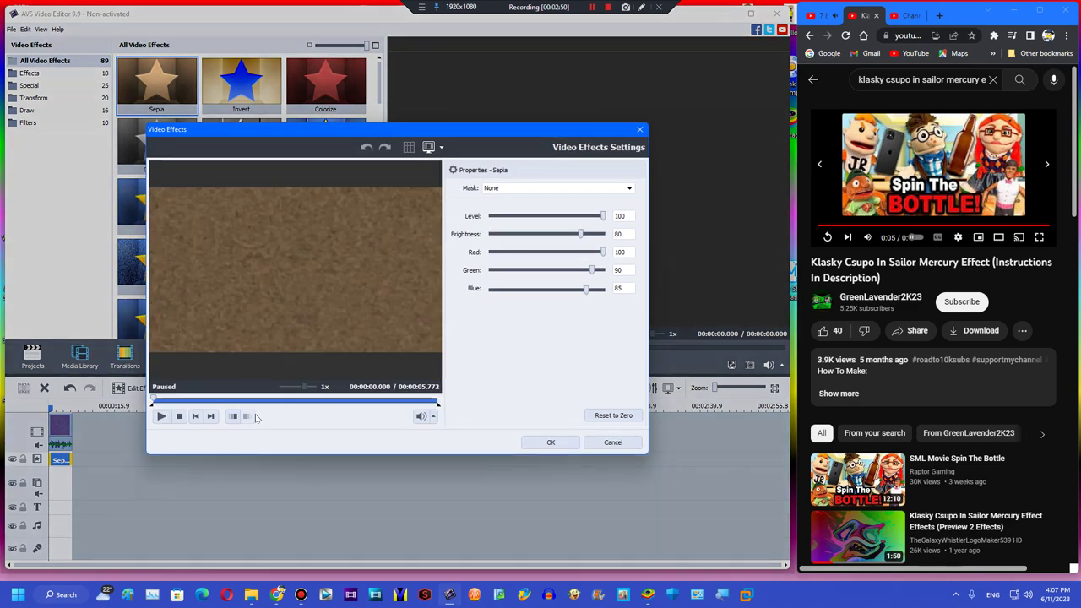
pyautogui.moveTo(580, 233); pyautogui.dragTo(604, 217)
pyautogui.moveTo(533, 240); pyautogui.dragTo(604, 234)
pyautogui.click(603, 252)
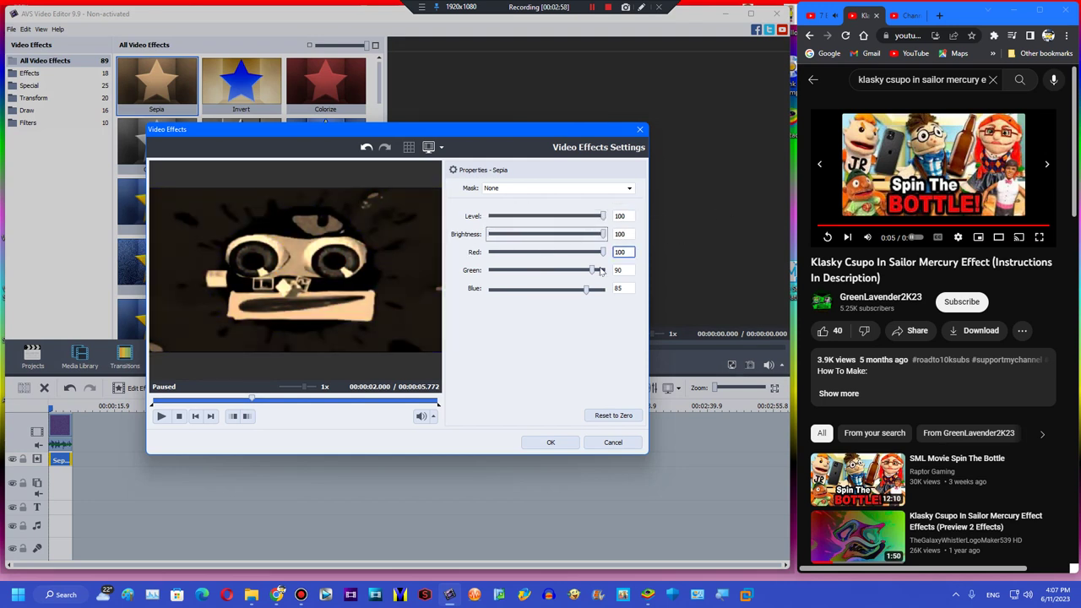
pyautogui.moveTo(592, 271); pyautogui.dragTo(491, 270)
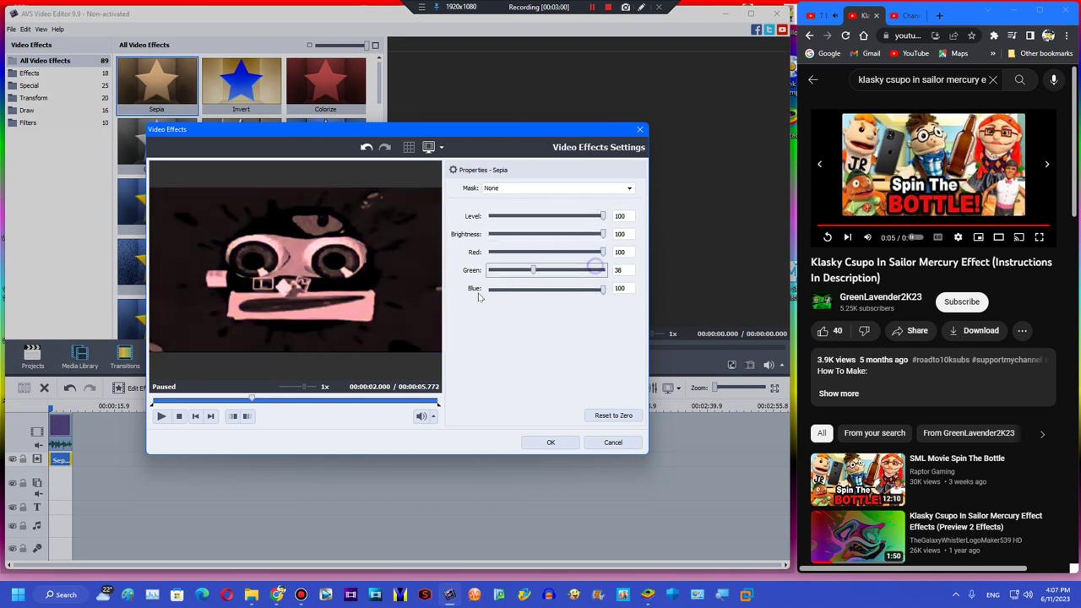
pyautogui.moveTo(564, 217); pyautogui.dragTo(492, 216)
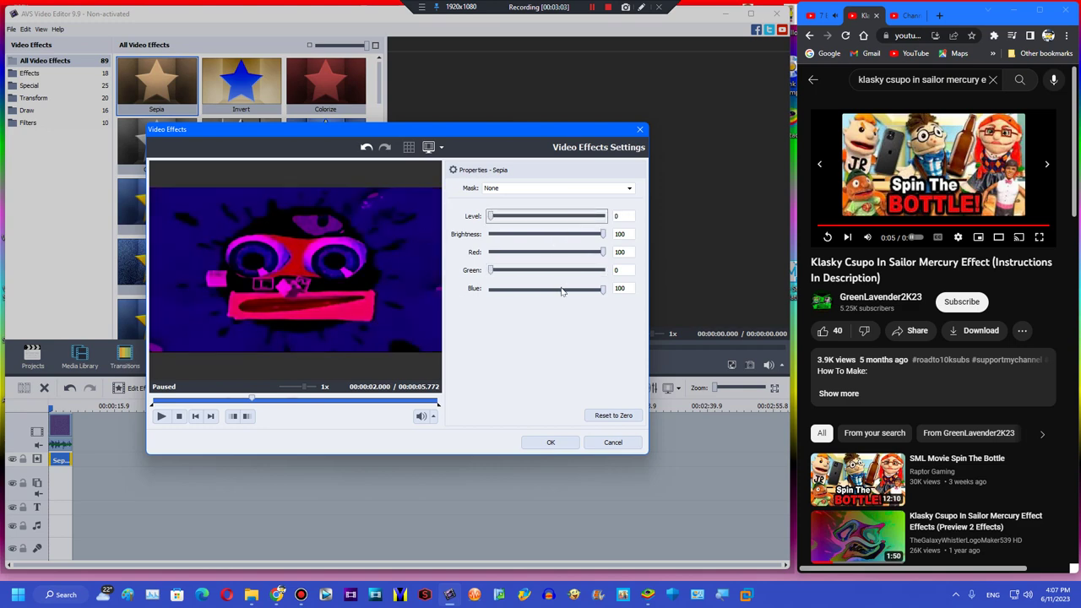
pyautogui.moveTo(562, 289); pyautogui.dragTo(490, 288)
pyautogui.click(546, 441)
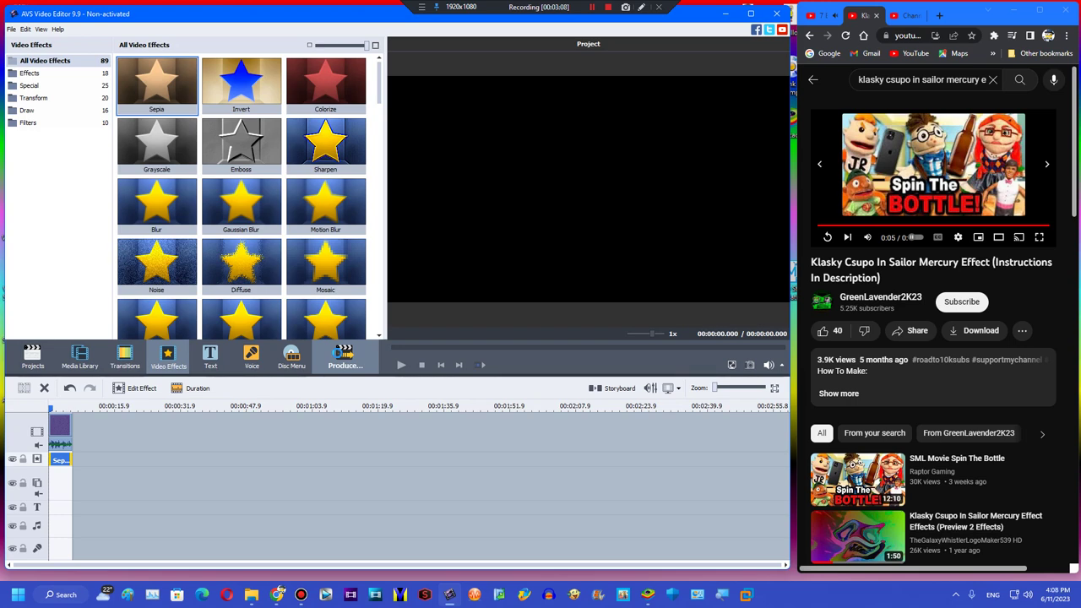
# Produce the project as a WMV video file named Untitled in L:\My User Videos v2, and close the output folder
pyautogui.click(339, 357)
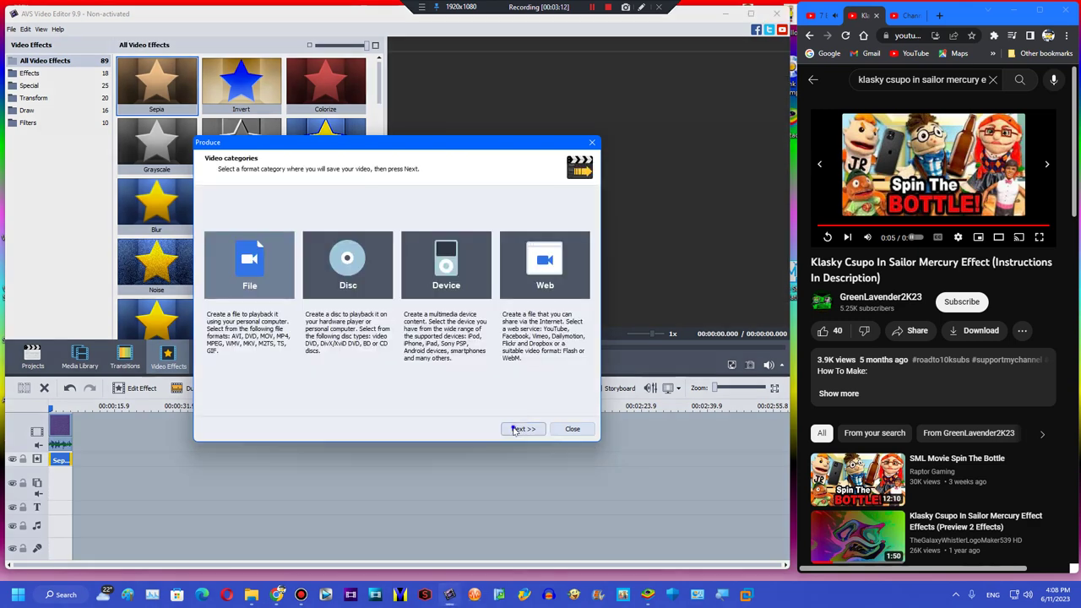
pyautogui.click(520, 429)
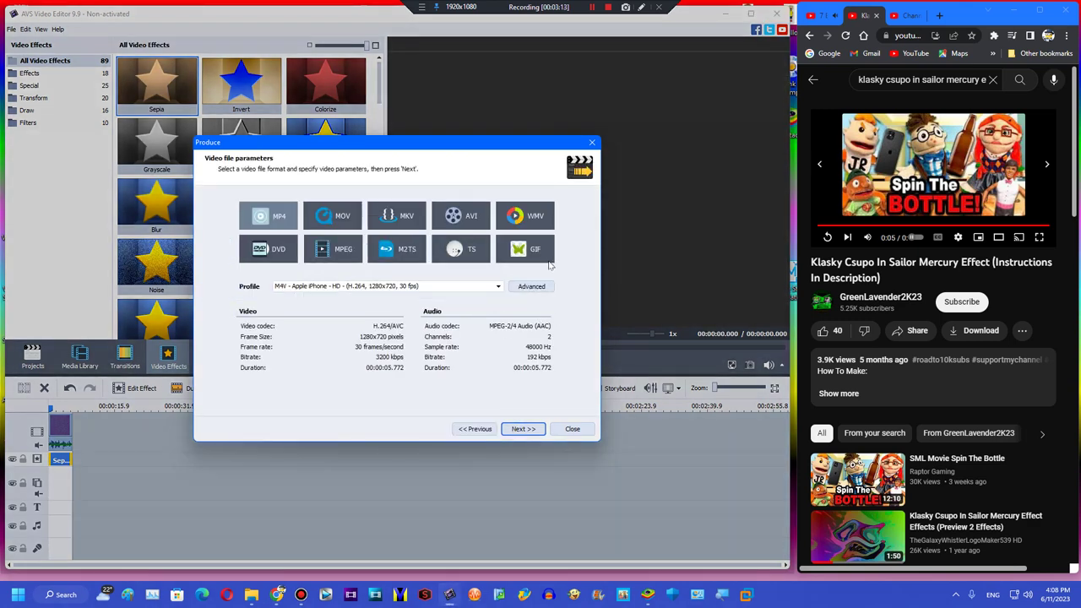
pyautogui.click(525, 219)
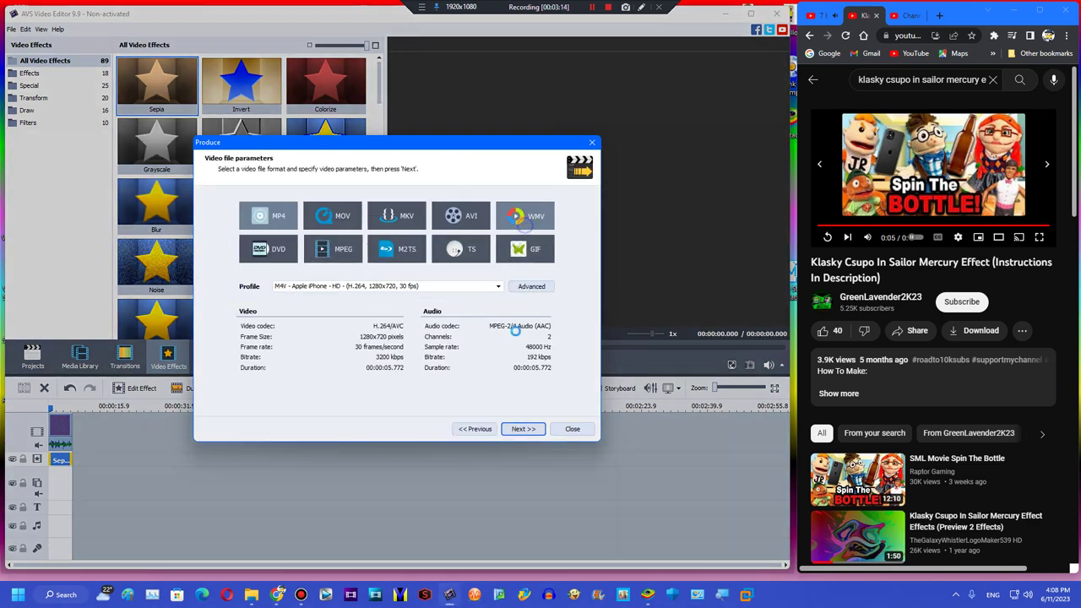
pyautogui.click(522, 429)
pyautogui.click(522, 429)
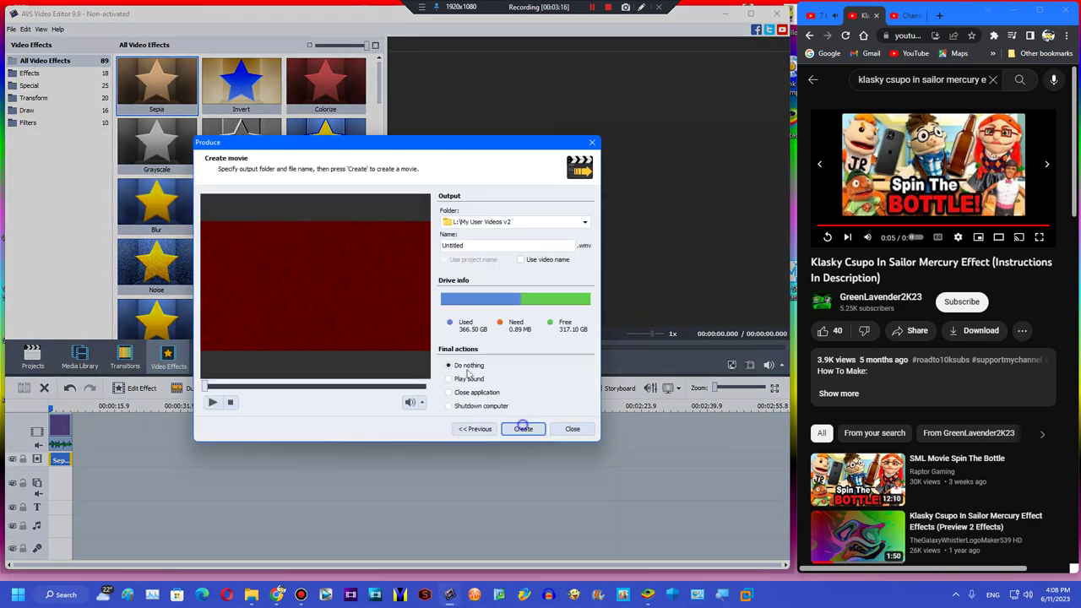
pyautogui.click(345, 350)
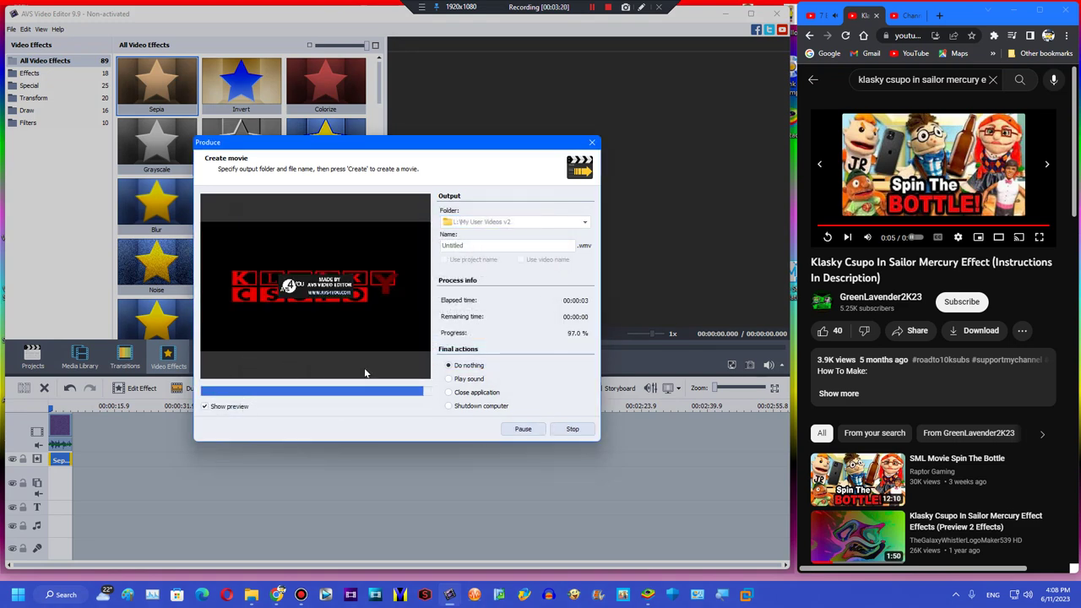
pyautogui.click(376, 319)
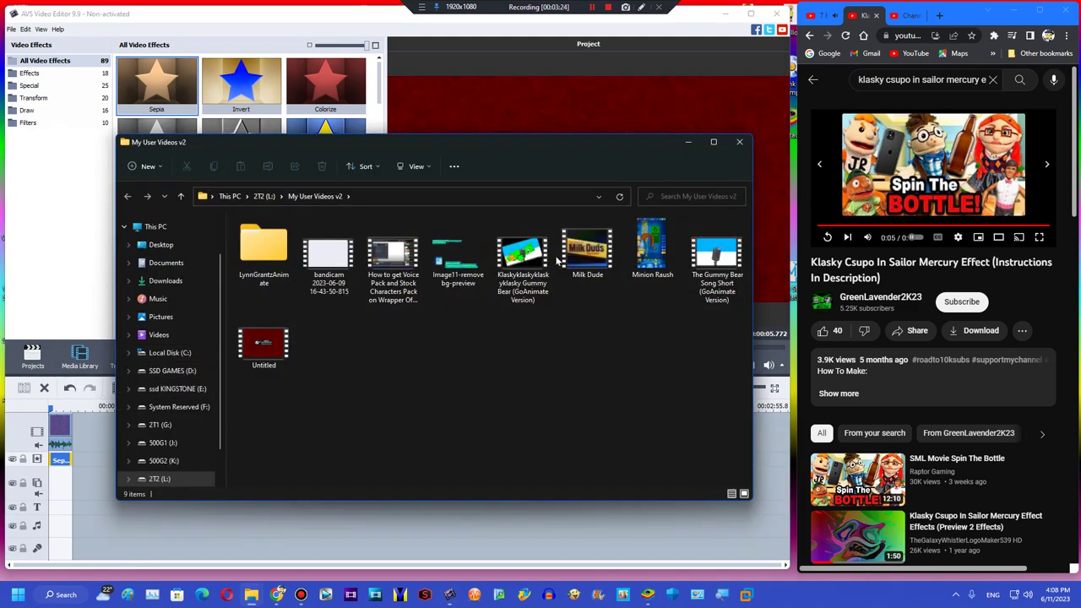
pyautogui.click(700, 147)
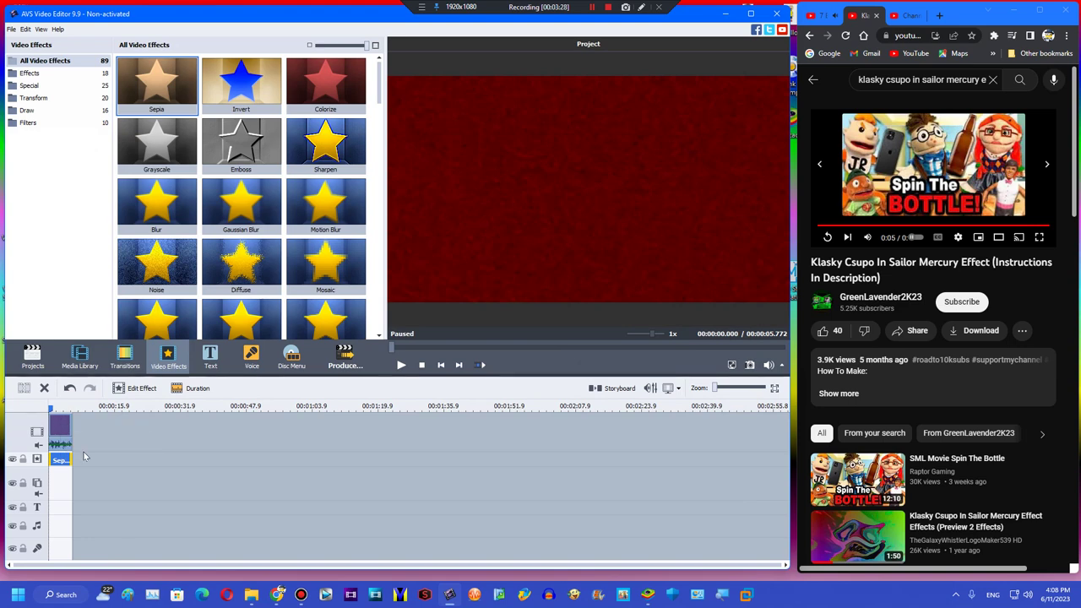
# Search YouTube for "large wave avs"
pyautogui.click(993, 79)
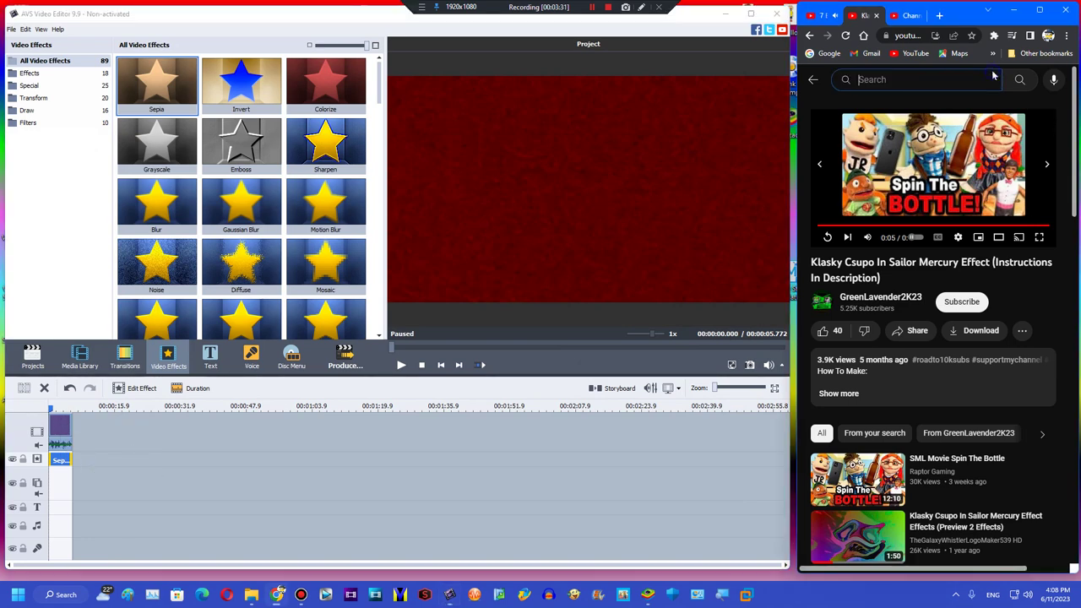
pyautogui.write('how to mak')
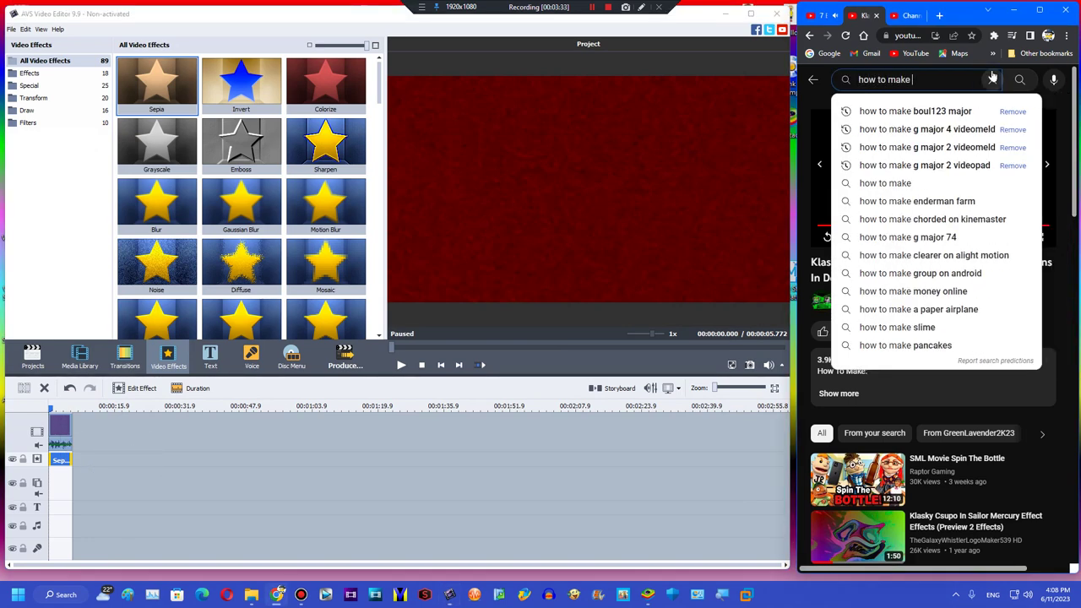
pyautogui.click(993, 79)
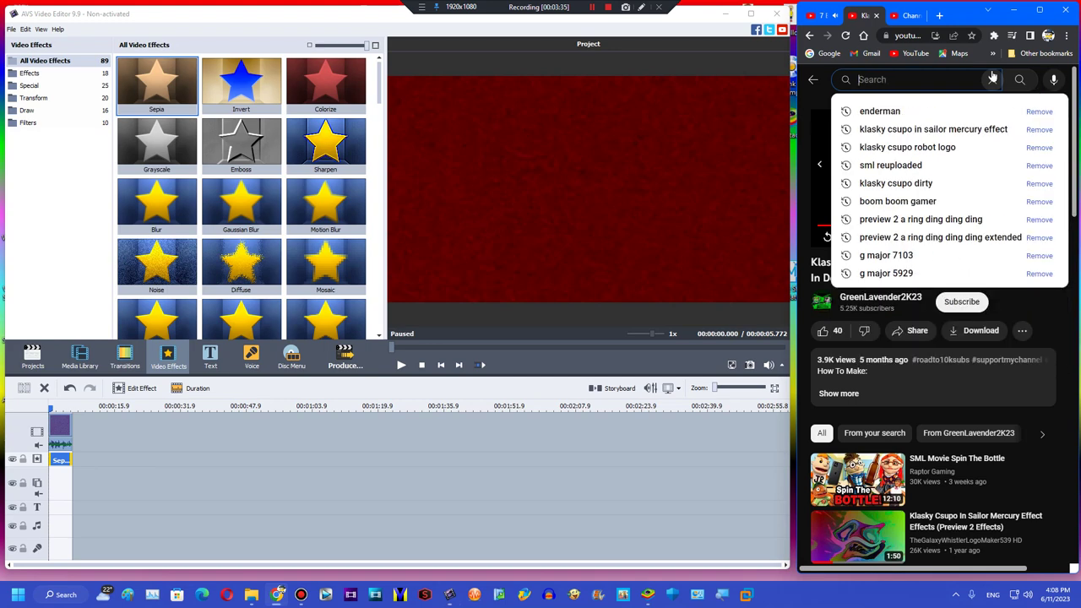
pyautogui.write('large wave avs')
pyautogui.press('Return')
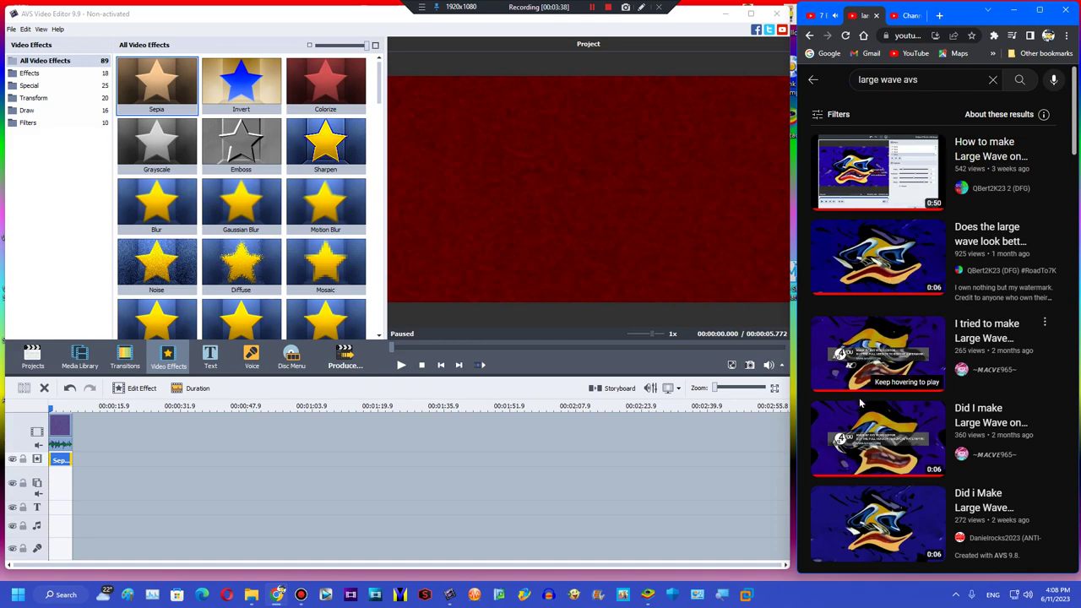
# Open the video "Did I make Large Wave on AVS Correctly" and display its full description with the Wave settings beside the editor
pyautogui.click(1040, 10)
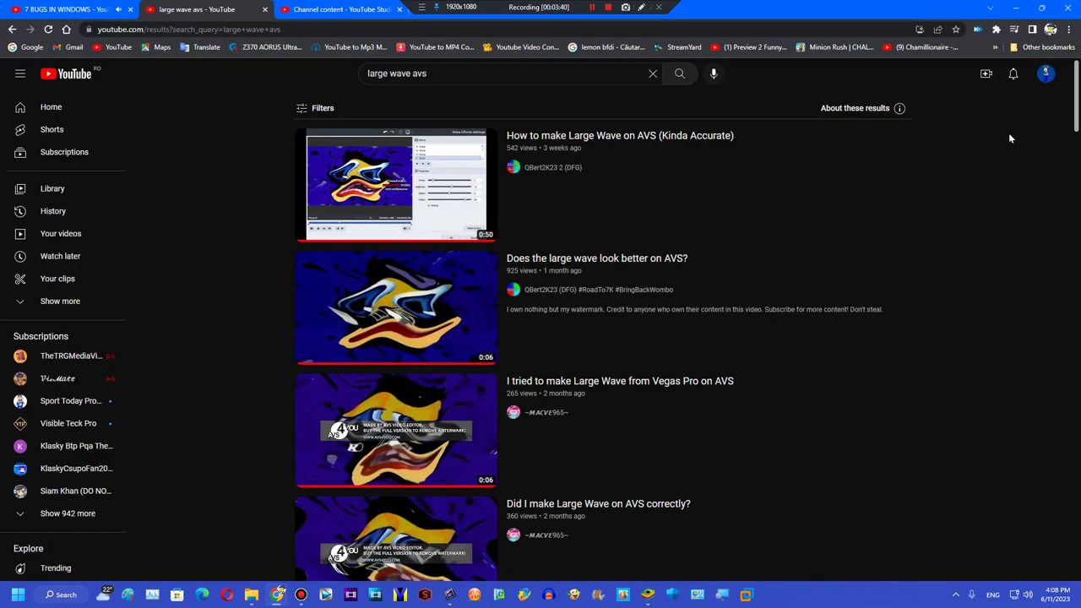
pyautogui.scroll(-8, 865, 245)
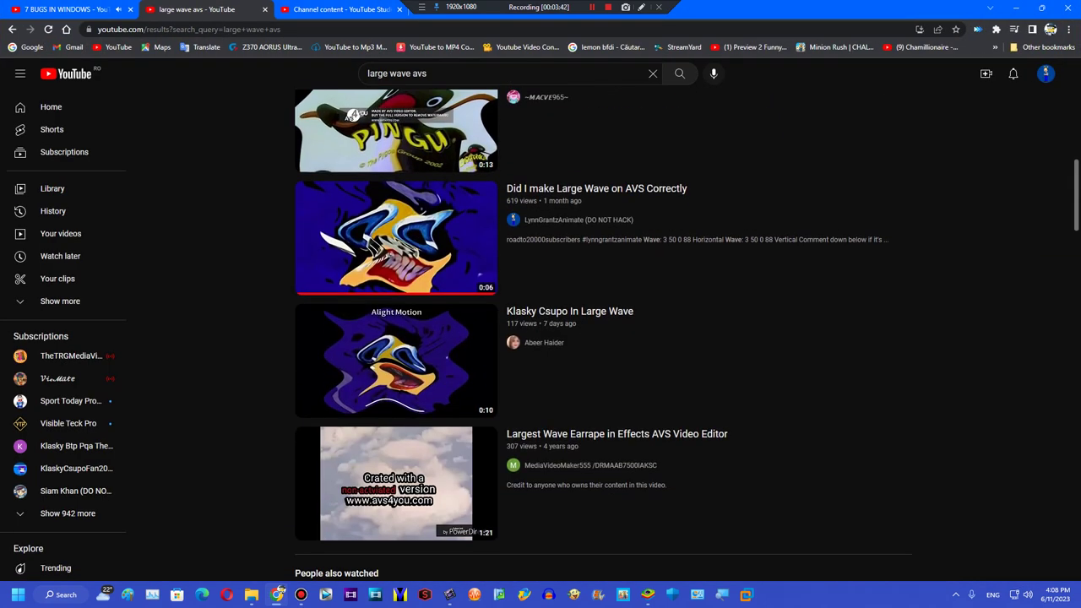
pyautogui.click(864, 245)
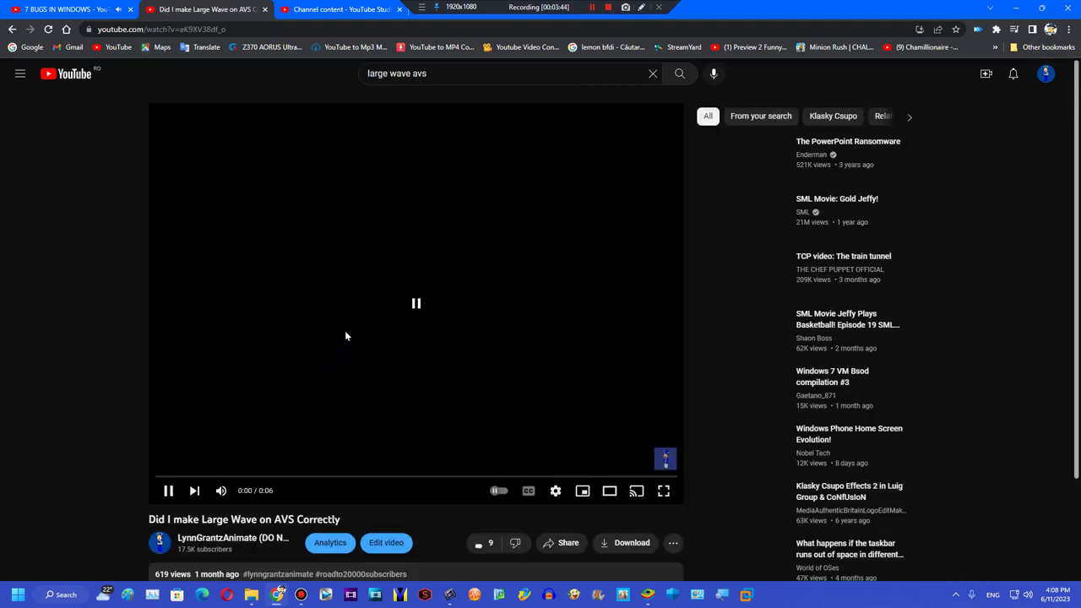
pyautogui.scroll(-4, 393, 311)
pyautogui.click(423, 242)
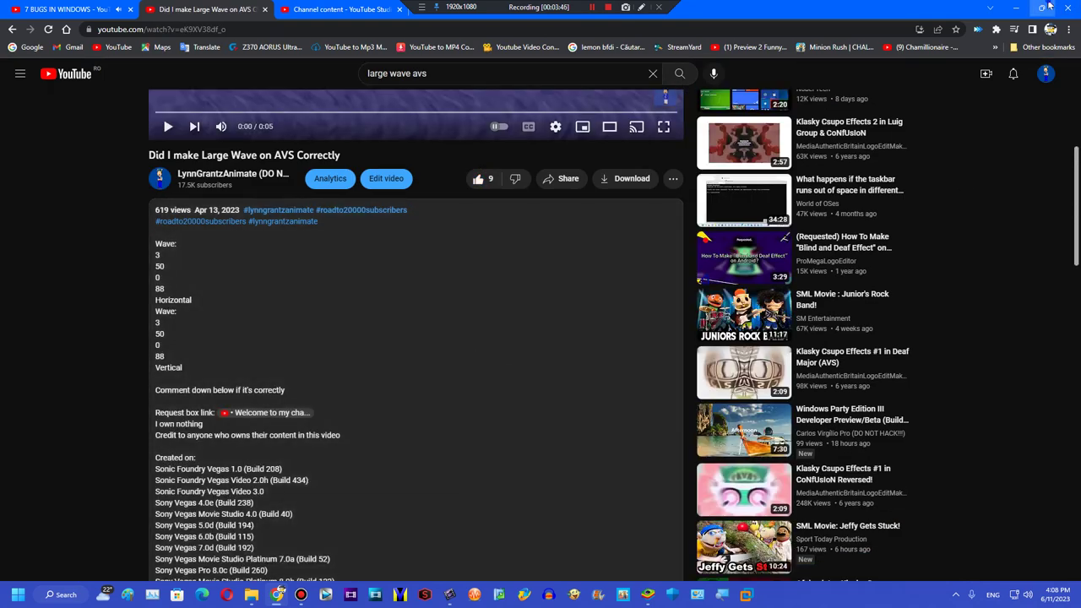
pyautogui.click(1046, 7)
pyautogui.moveTo(1074, 184); pyautogui.dragTo(1076, 150)
# Add a second video effects line, place the Zoom effect on it and shorten it to the clip's length
pyautogui.rightClick(80, 458)
pyautogui.click(99, 512)
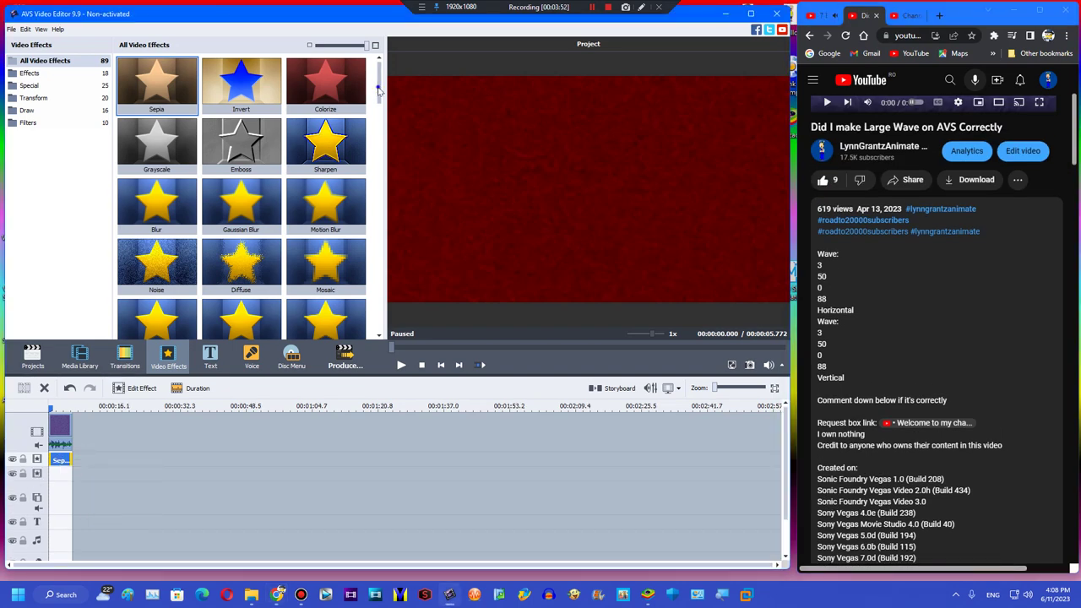
pyautogui.moveTo(378, 91); pyautogui.dragTo(378, 203)
pyautogui.moveTo(322, 205); pyautogui.dragTo(85, 475)
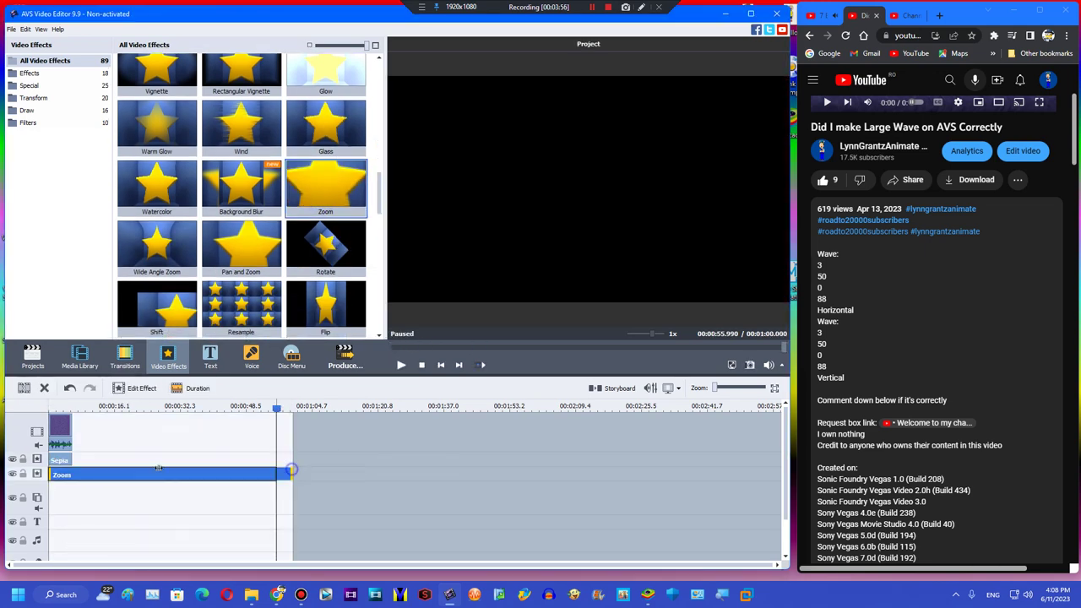
pyautogui.moveTo(290, 470); pyautogui.dragTo(72, 478)
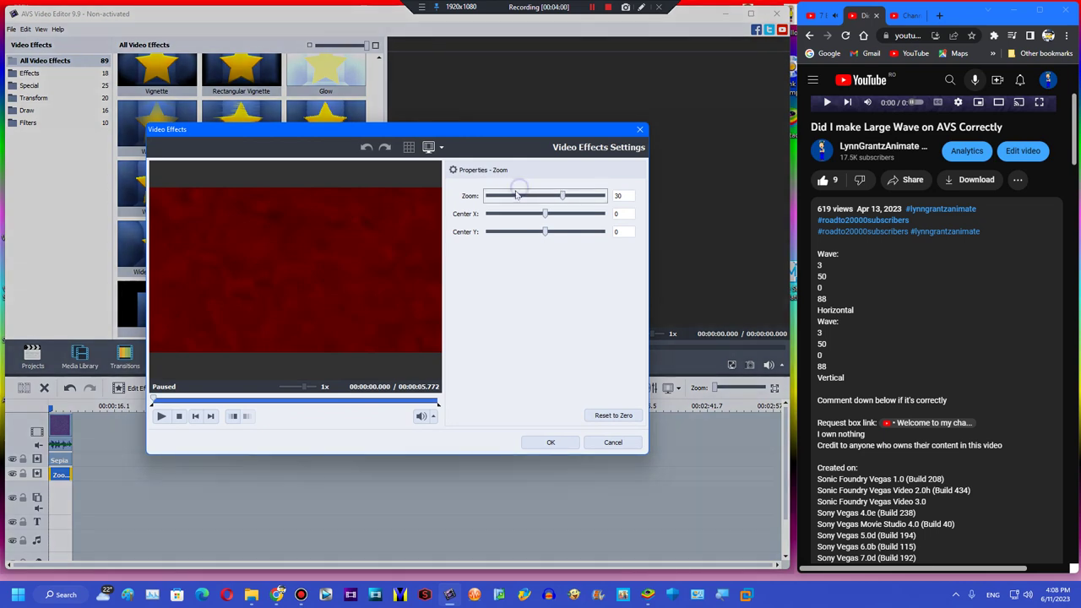
# Set the Zoom effect's Zoom value to -50 and apply it
pyautogui.click(513, 195)
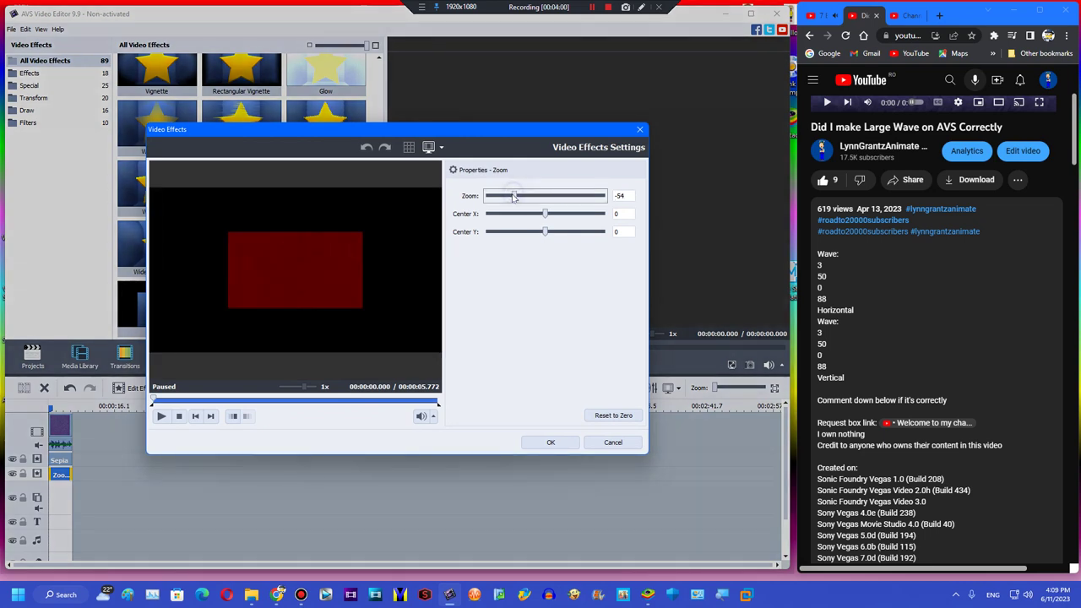
pyautogui.moveTo(514, 196); pyautogui.dragTo(516, 199)
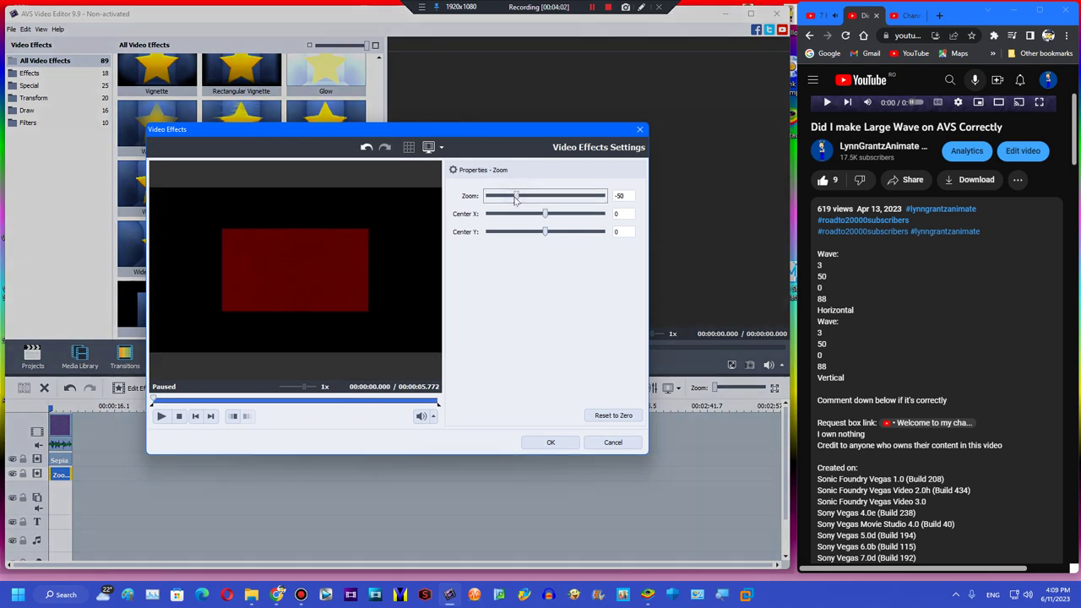
pyautogui.click(550, 442)
# Add the Flip effect on a new effects line below Zoom, matching the clip's length
pyautogui.rightClick(98, 474)
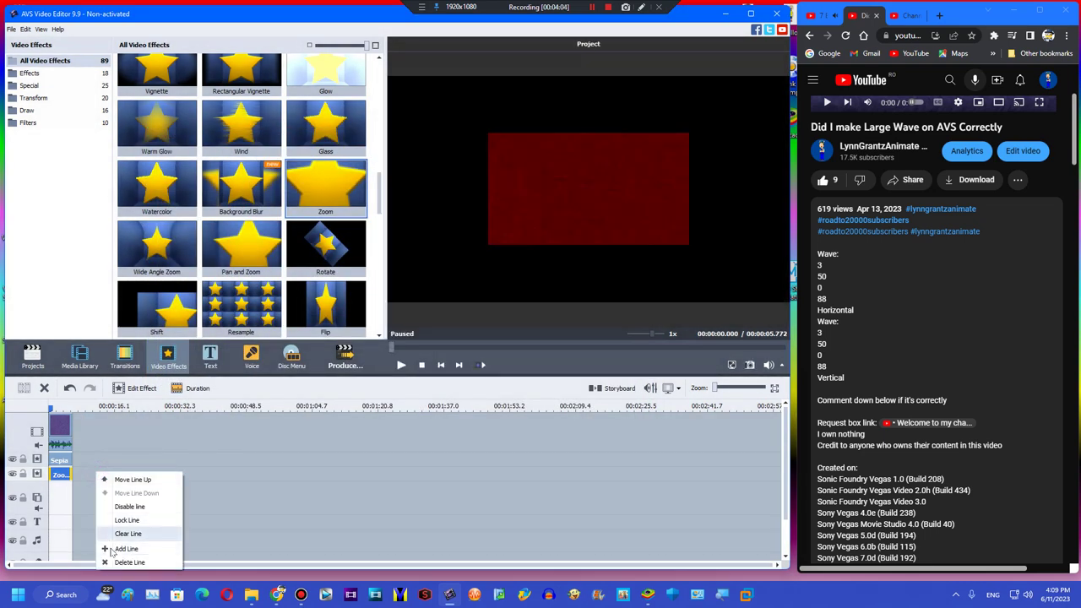
pyautogui.click(113, 549)
pyautogui.moveTo(377, 209); pyautogui.dragTo(84, 493)
# Add the TV Simulation effect on a new effects line below Flip and shorten it to the clip's length
pyautogui.rightClick(85, 493)
pyautogui.click(110, 465)
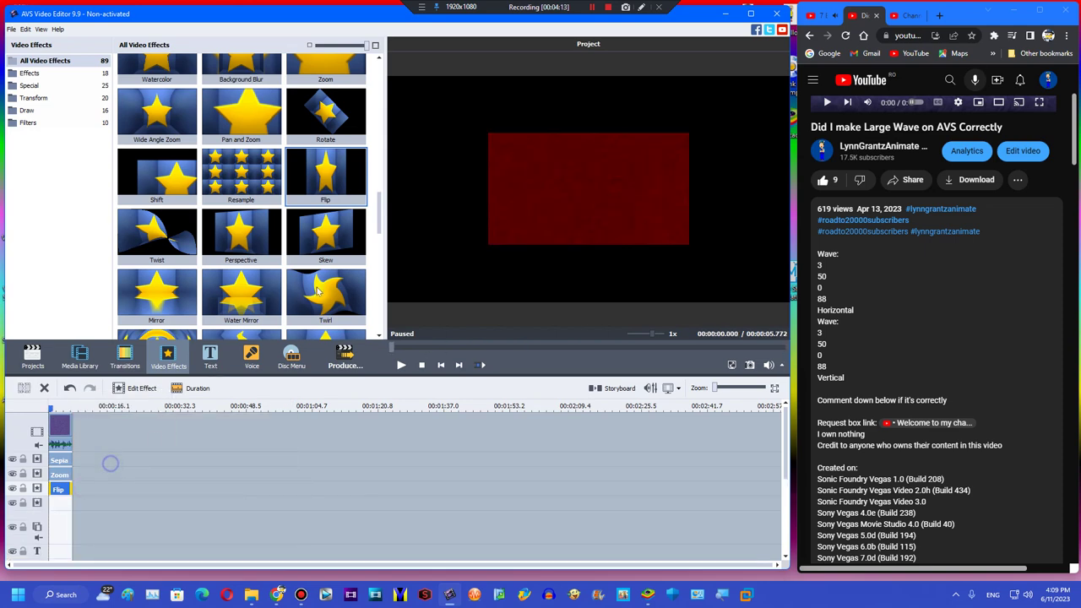
pyautogui.scroll(10, 355, 124)
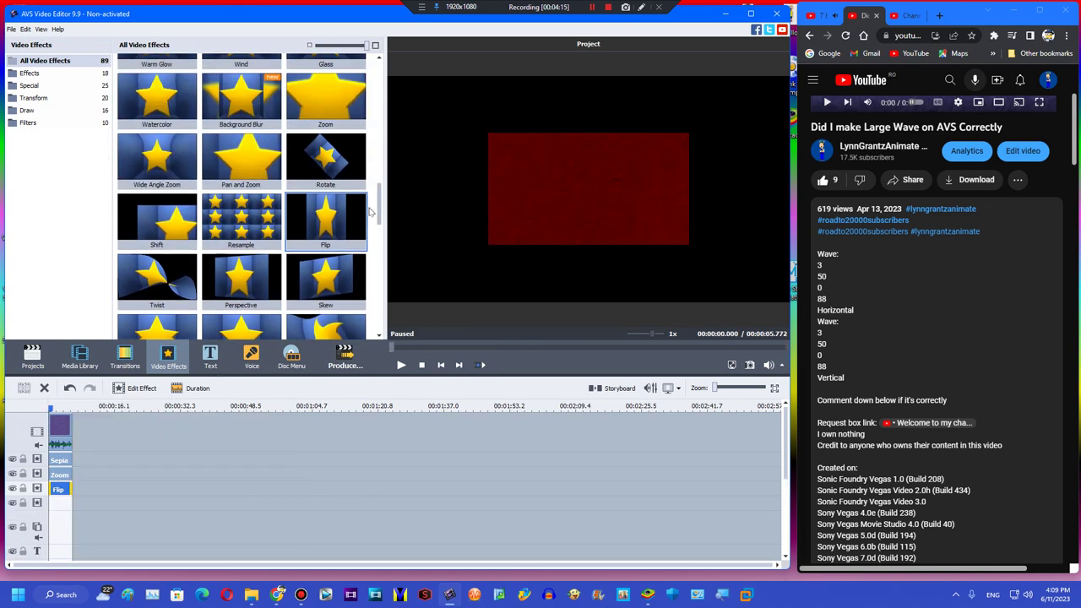
pyautogui.scroll(-8, 346, 144)
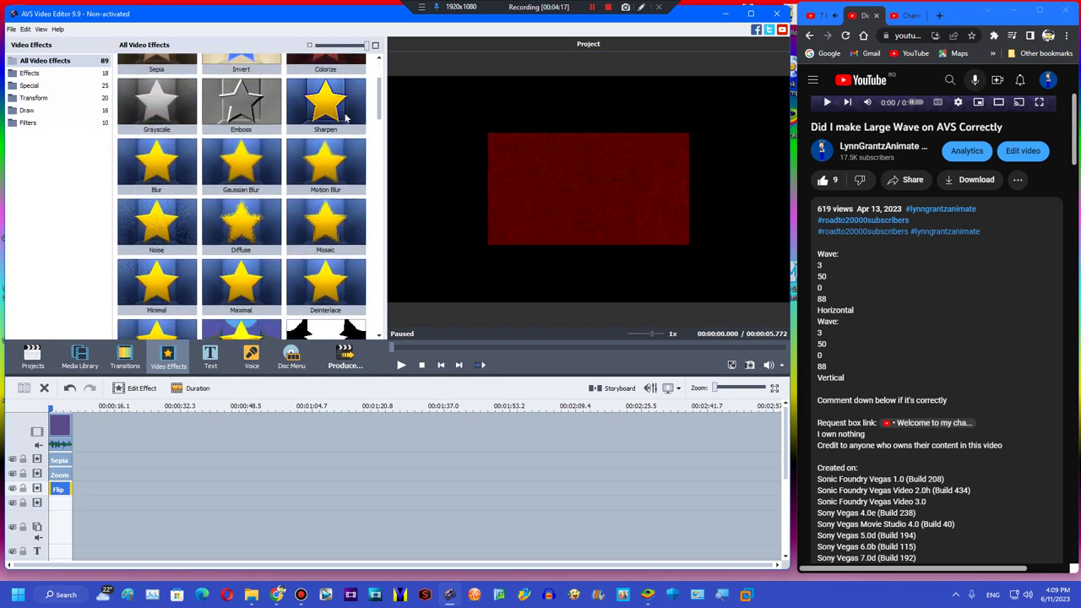
pyautogui.scroll(-3, 331, 172)
pyautogui.moveTo(241, 118); pyautogui.dragTo(82, 499)
pyautogui.moveTo(292, 503); pyautogui.dragTo(69, 504)
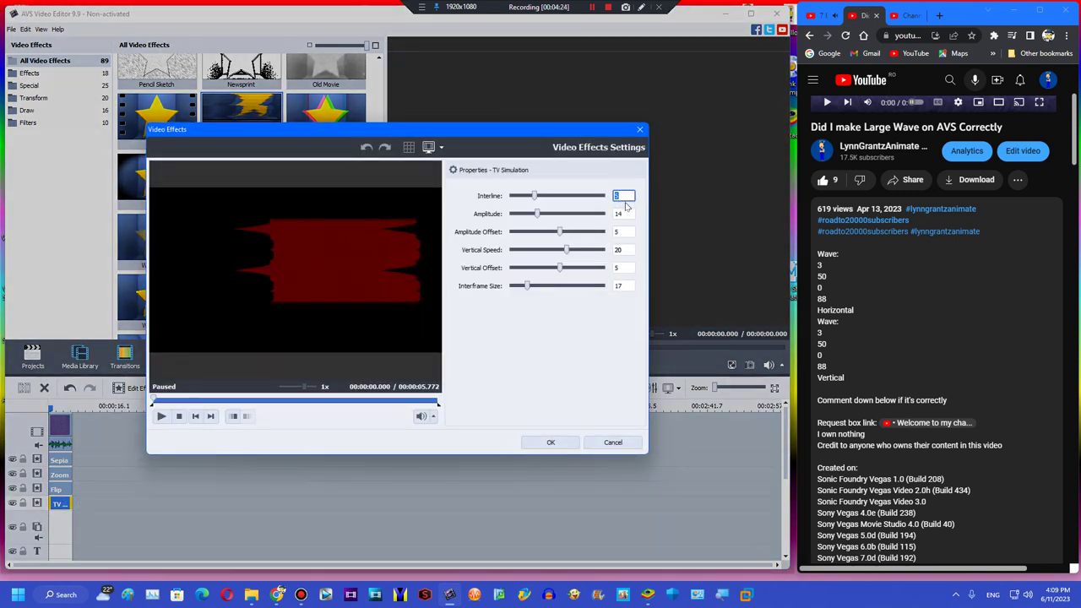
# Set TV Simulation's Interline, Vertical Offset and Interframe Size to 0, Amplitude to 3, Amplitude Offset to -13 and Vertical Speed to 50
pyautogui.write('0')
pyautogui.press('Tab')
pyautogui.write('3')
pyautogui.write('-')
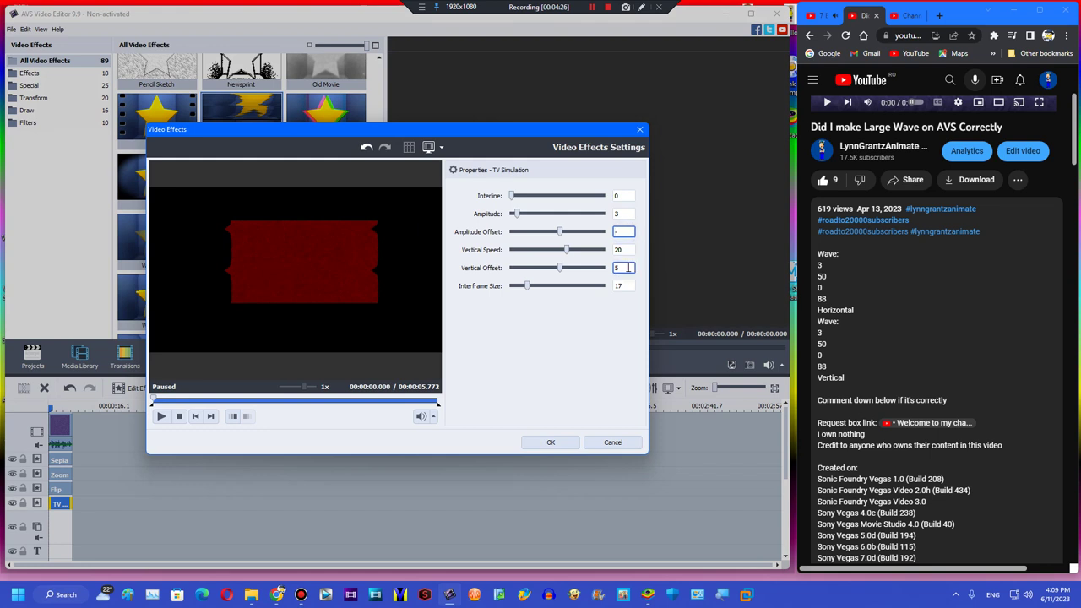
pyautogui.write('13')
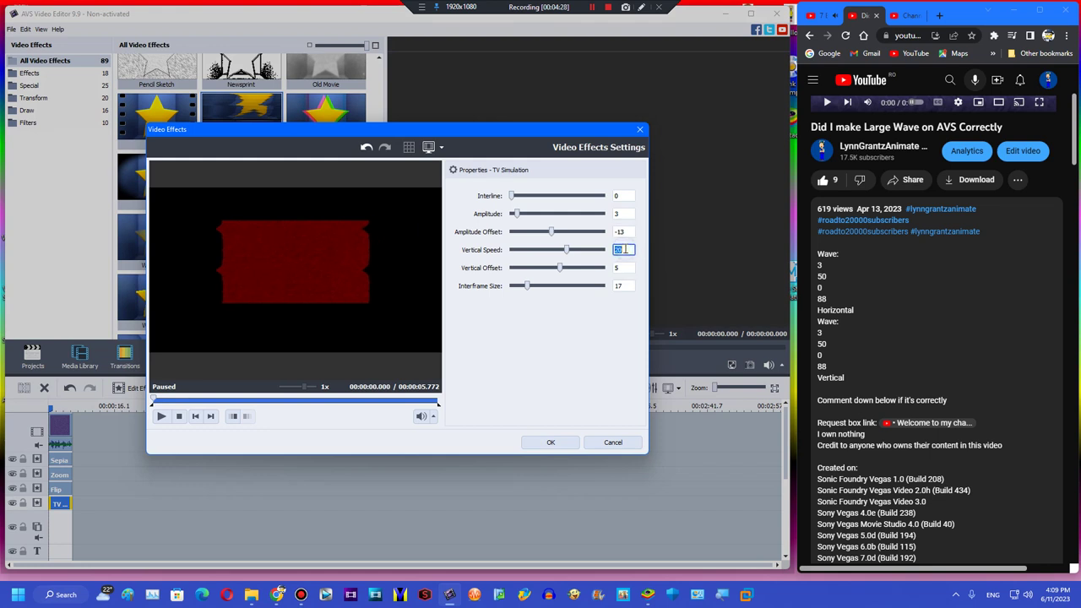
pyautogui.write('00')
pyautogui.press('Tab')
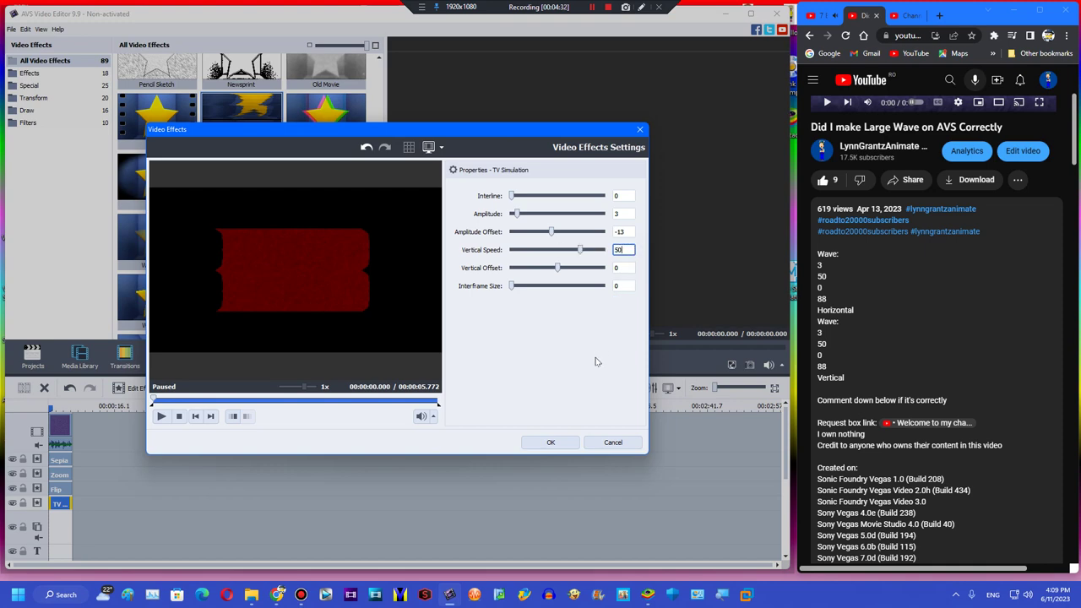
pyautogui.click(549, 443)
# Duplicate the TV Simulation effect onto a new effects line below it and set the copy's Amplitude to 2
pyautogui.rightClick(145, 505)
pyautogui.click(162, 482)
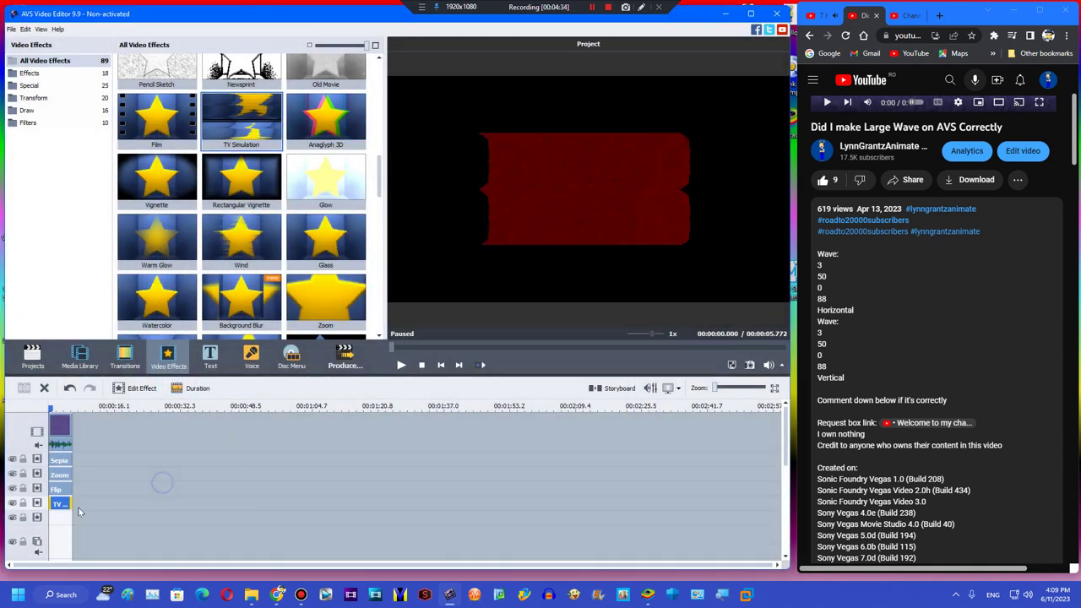
pyautogui.rightClick(65, 493)
pyautogui.rightClick(54, 507)
pyautogui.click(81, 484)
pyautogui.moveTo(82, 504); pyautogui.dragTo(58, 517)
pyautogui.doubleClick(58, 517)
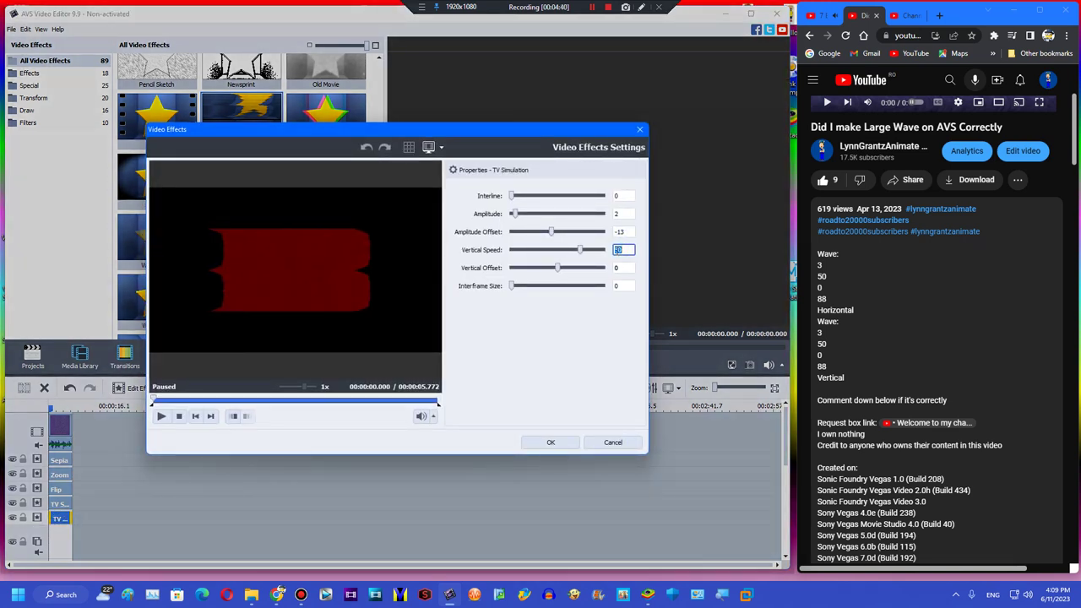
pyautogui.click(533, 442)
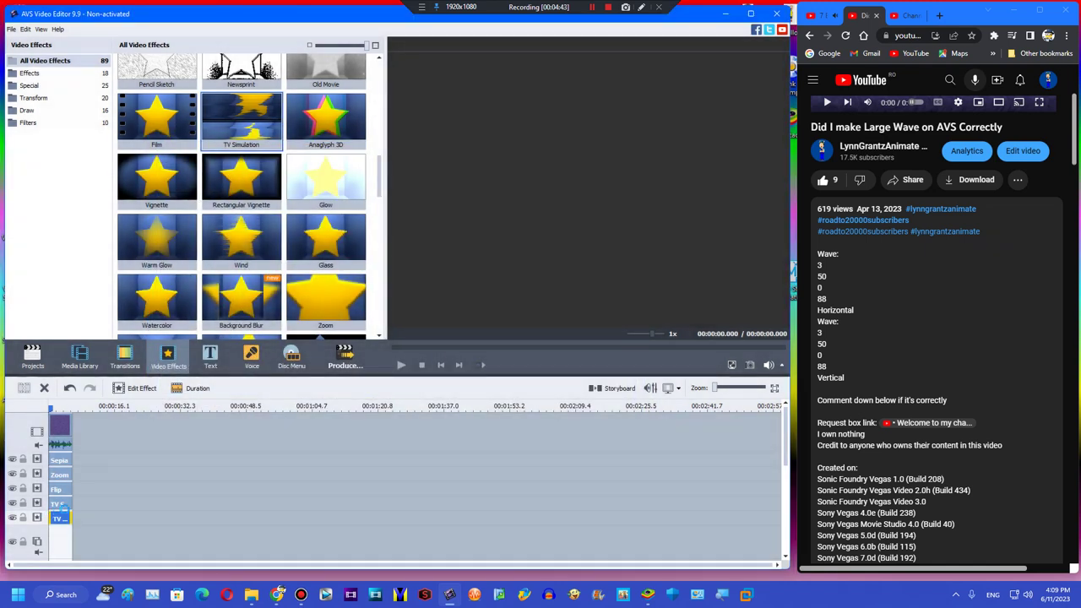
# Copy the Zoom effect onto a new effects line below the second TV Simulation and set the copy's Zoom to 100
pyautogui.rightClick(83, 511)
pyautogui.click(98, 487)
pyautogui.rightClick(52, 474)
pyautogui.click(74, 536)
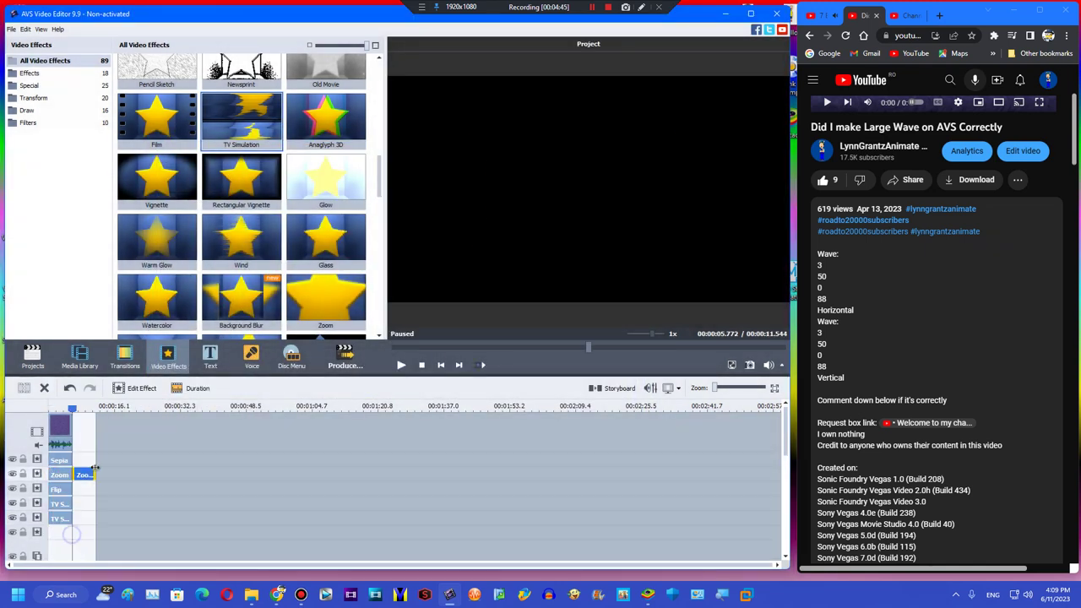
pyautogui.moveTo(84, 475); pyautogui.dragTo(51, 534)
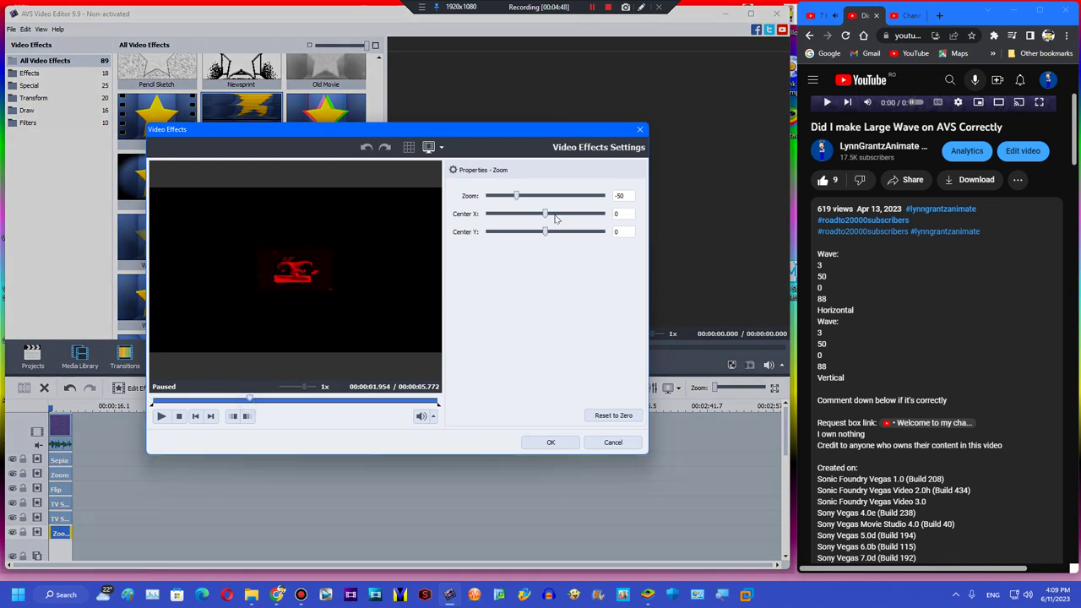
pyautogui.write('100')
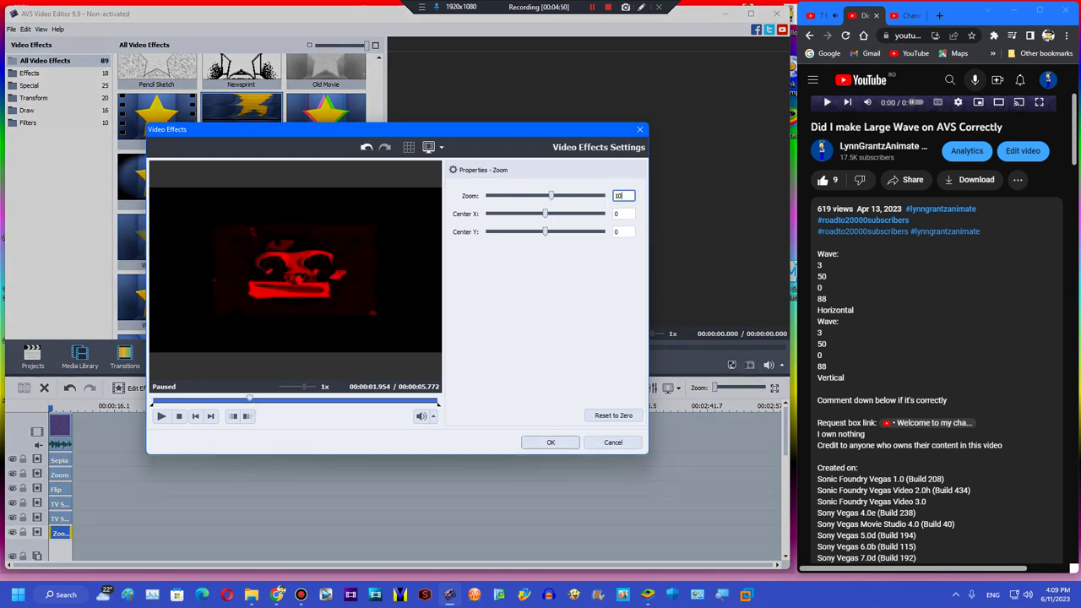
pyautogui.click(644, 7)
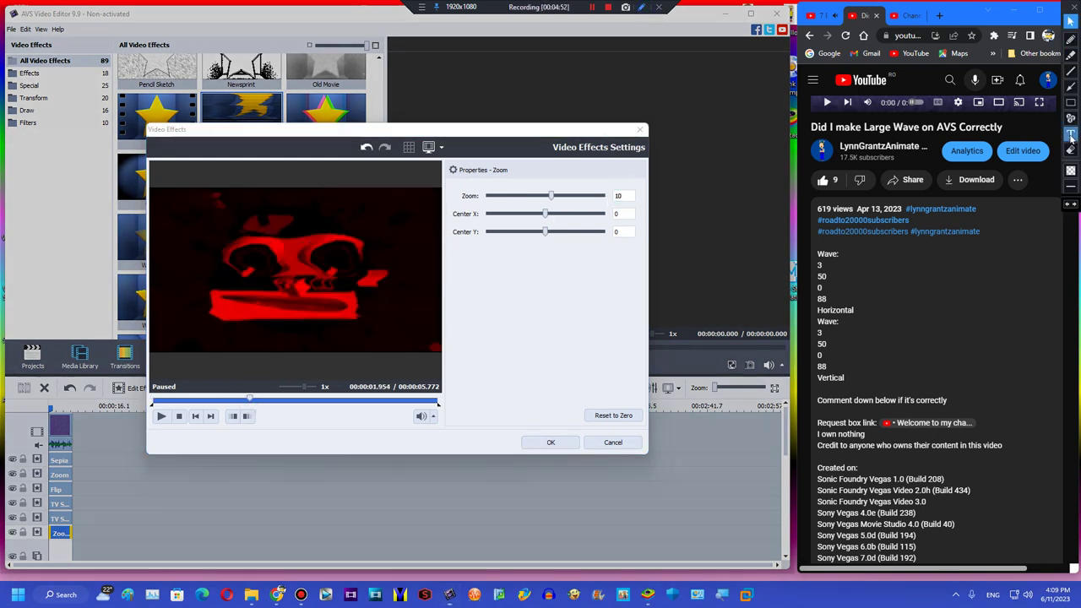
# Annotate the screen with the text "Looks like sick effect, but it doesn't matter right now.", draw a line beneath it, and close the annotation tools
pyautogui.click(1071, 135)
pyautogui.click(517, 311)
pyautogui.write('Lo')
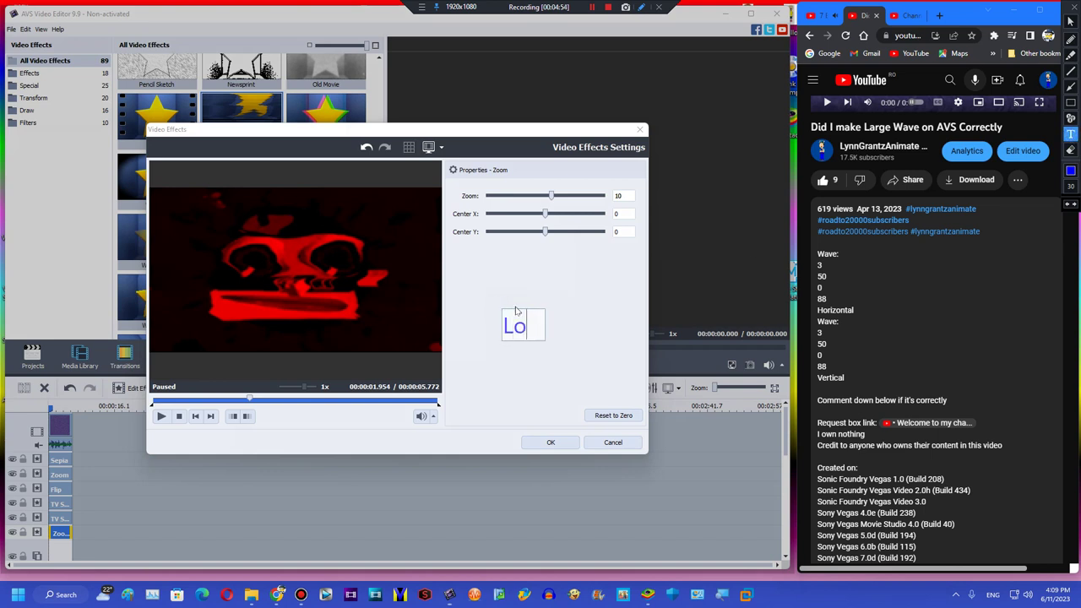
pyautogui.write('oks like si')
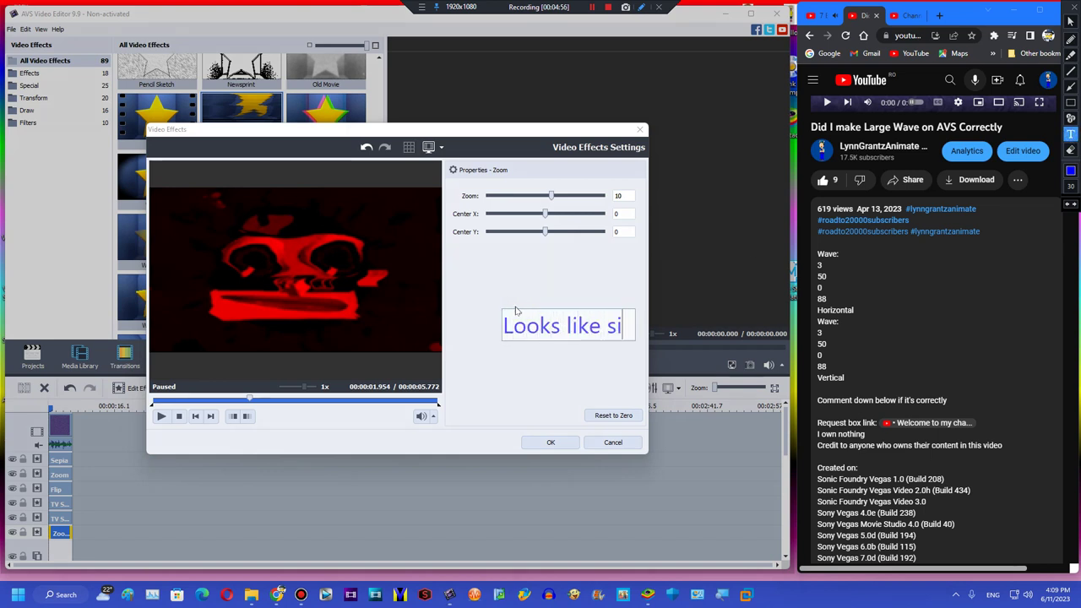
pyautogui.write('ck effect')
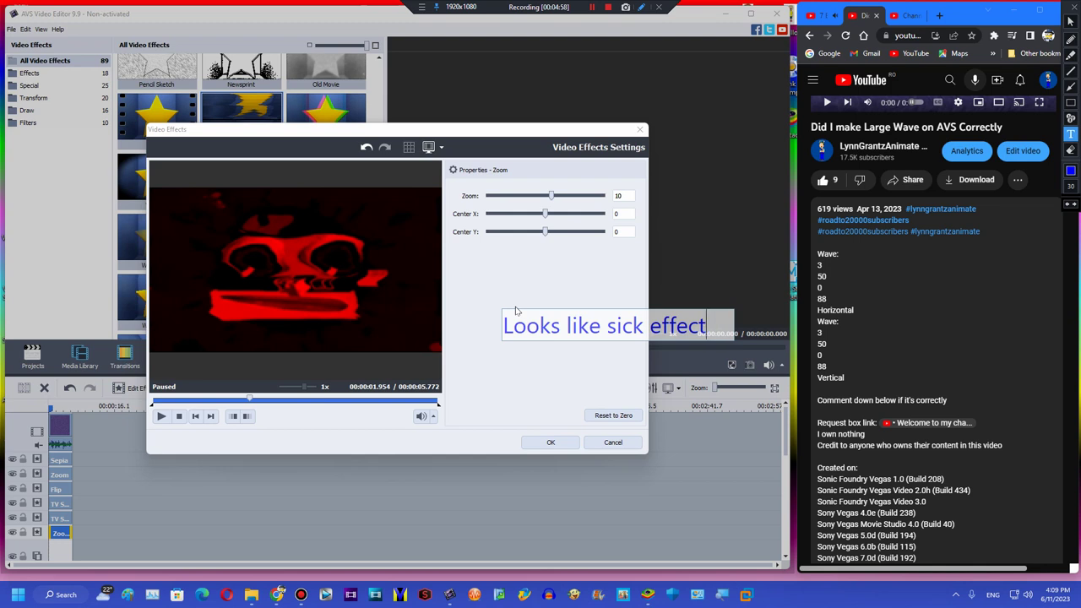
pyautogui.write('s, but it doe')
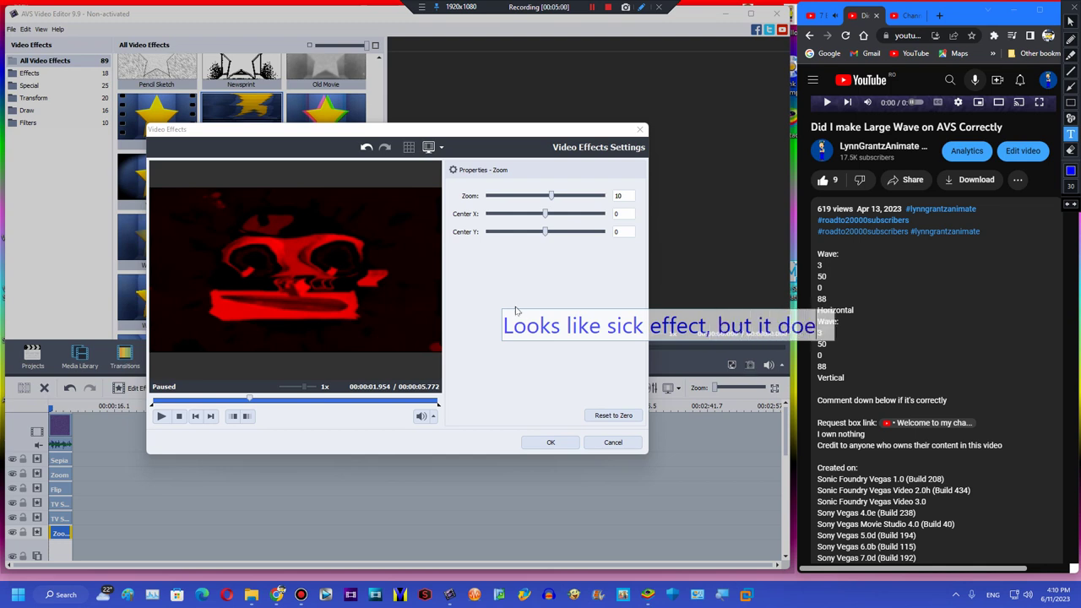
pyautogui.write("sn't matter")
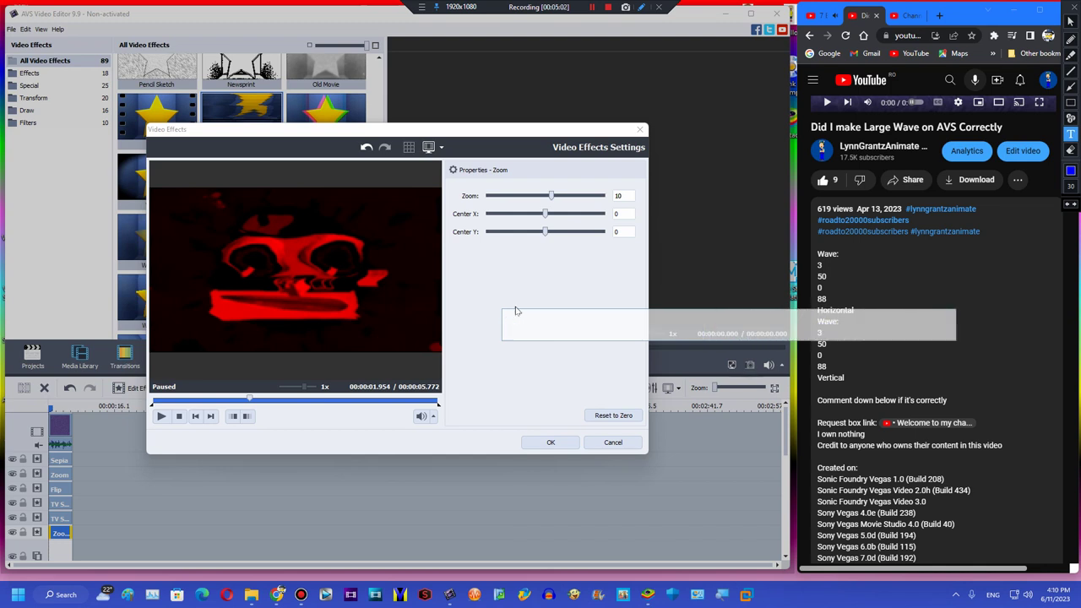
pyautogui.write(' right now')
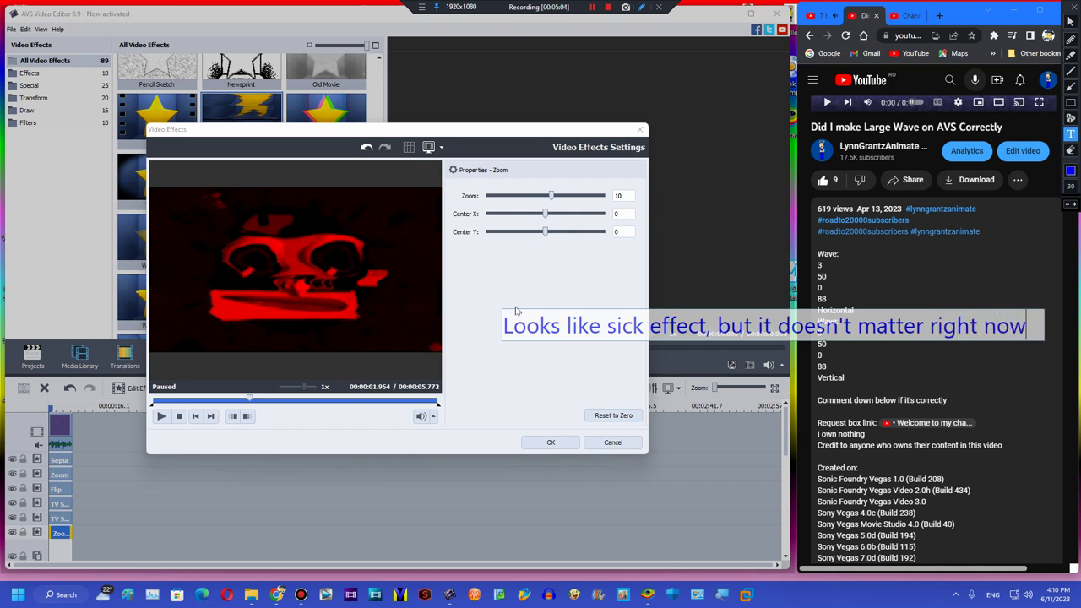
pyautogui.write('.')
pyautogui.click(809, 378)
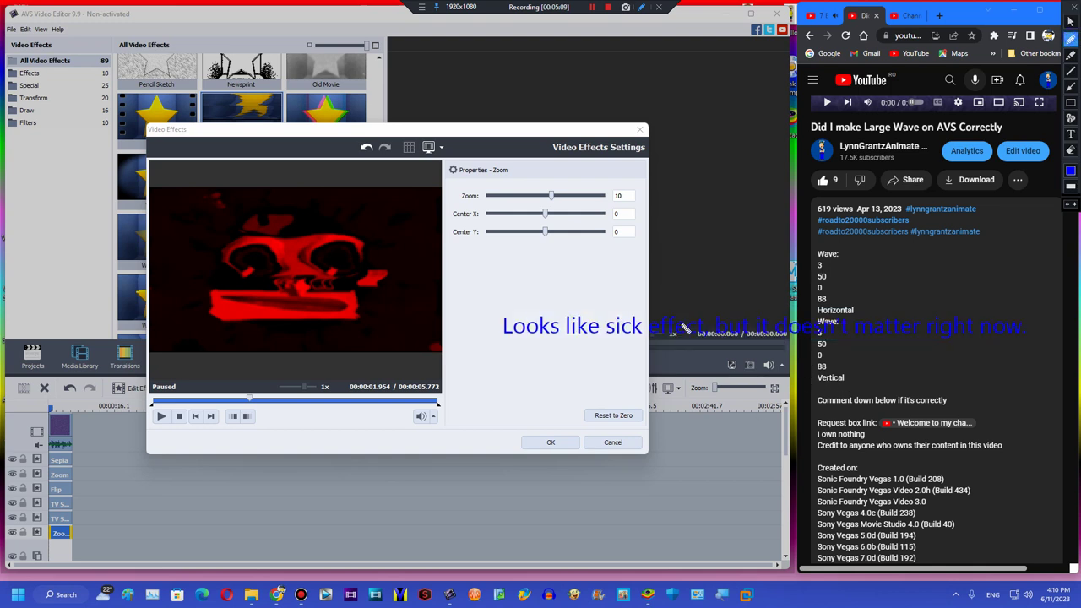
pyautogui.moveTo(504, 344); pyautogui.dragTo(1079, 414)
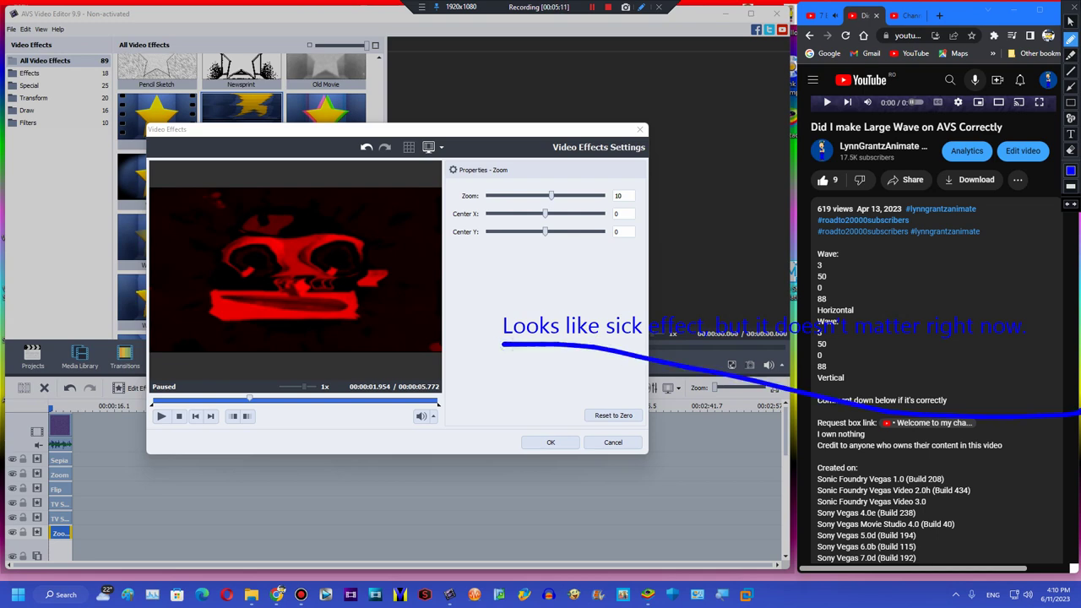
pyautogui.click(1076, 8)
# Confirm the Zoom settings, add the Wave effect on a new effects line below Zoom, and shorten it to the clip's length
pyautogui.click(551, 442)
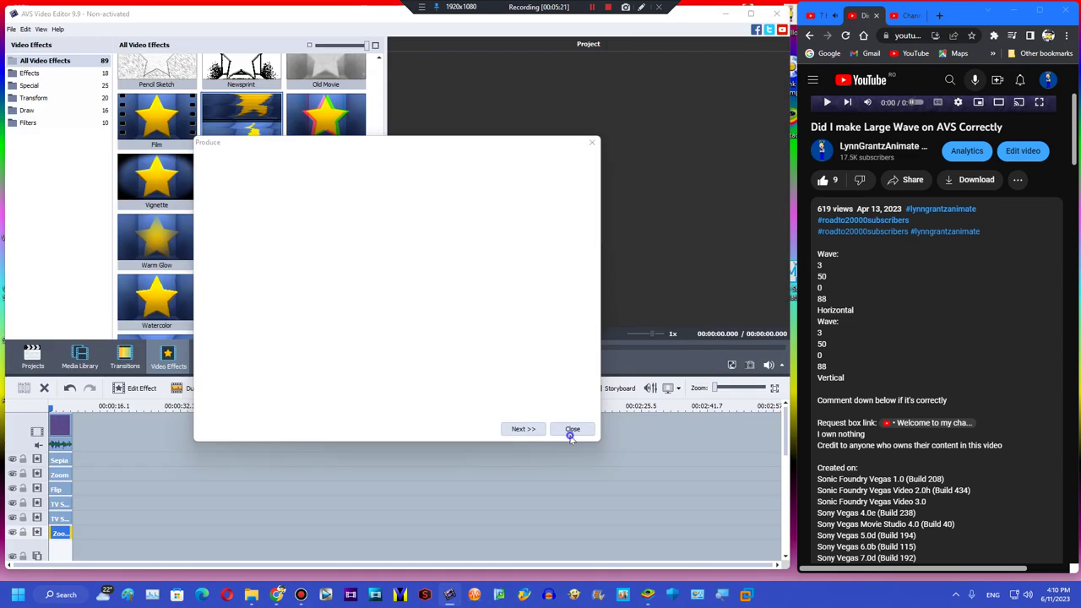
pyautogui.click(571, 429)
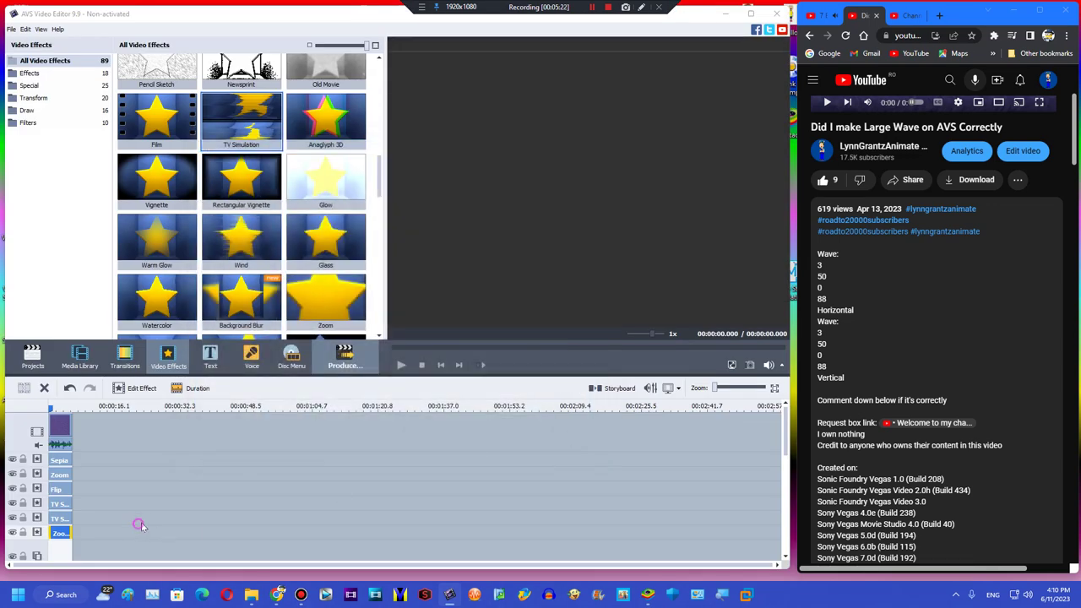
pyautogui.rightClick(141, 527)
pyautogui.click(150, 505)
pyautogui.scroll(-10, 374, 190)
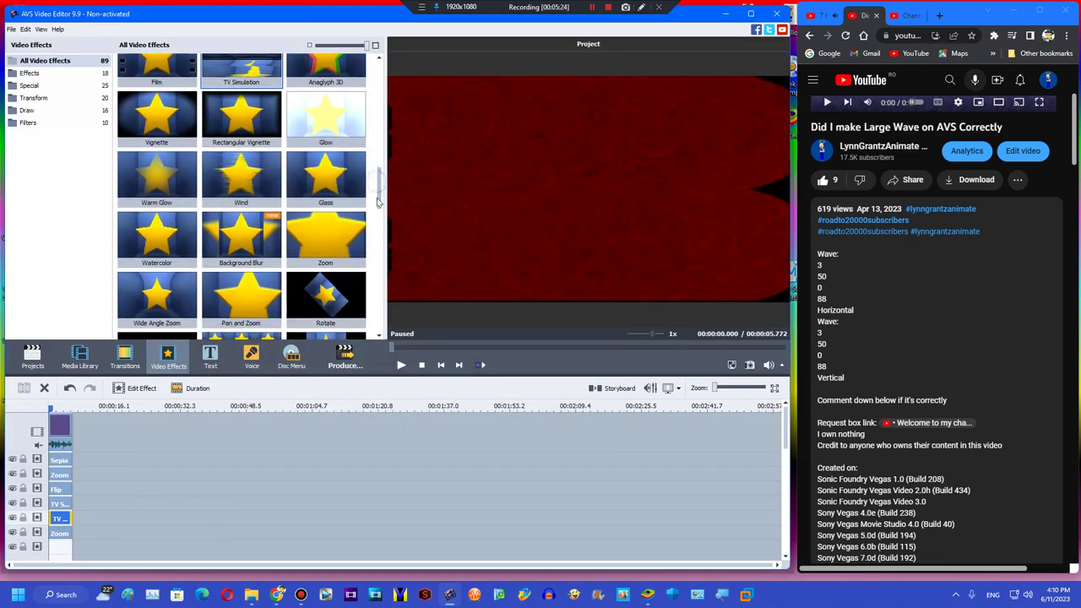
pyautogui.moveTo(245, 212); pyautogui.dragTo(80, 547)
pyautogui.moveTo(292, 546); pyautogui.dragTo(72, 548)
# Set Wave's Peaks to 3, Amplitude to 50, Speed to 0 and Offset to 88, with Vertical turned off
pyautogui.scroll(-1, 111, 513)
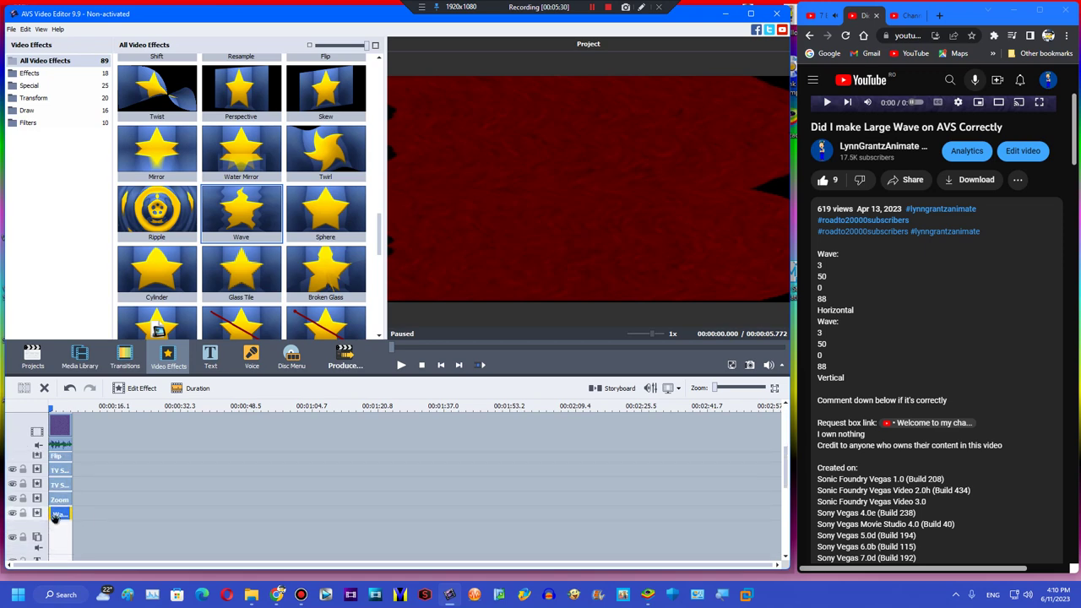
pyautogui.doubleClick(53, 515)
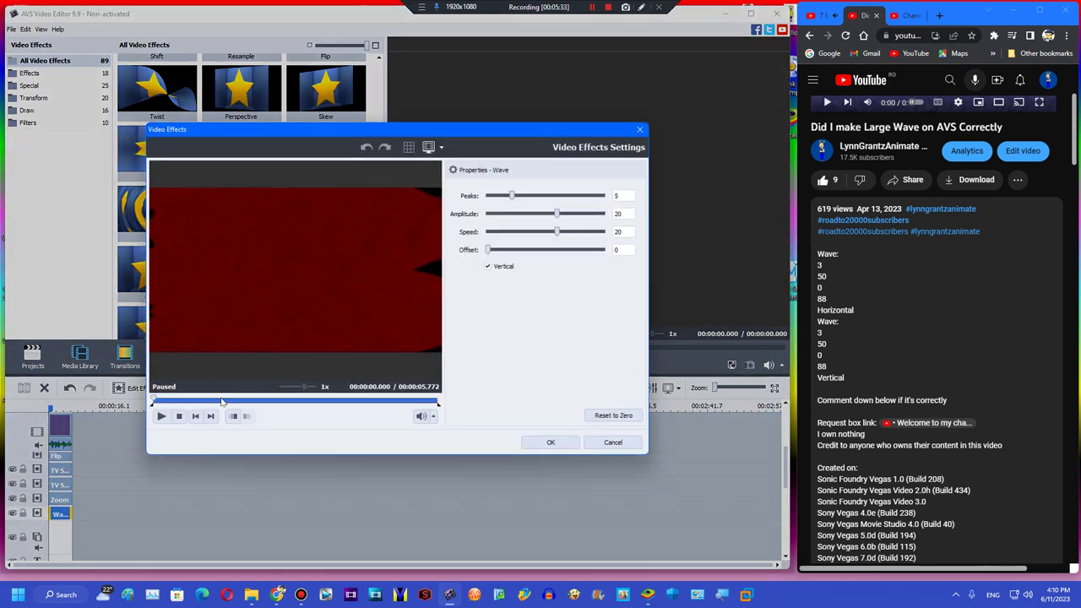
pyautogui.click(222, 400)
pyautogui.doubleClick(621, 195)
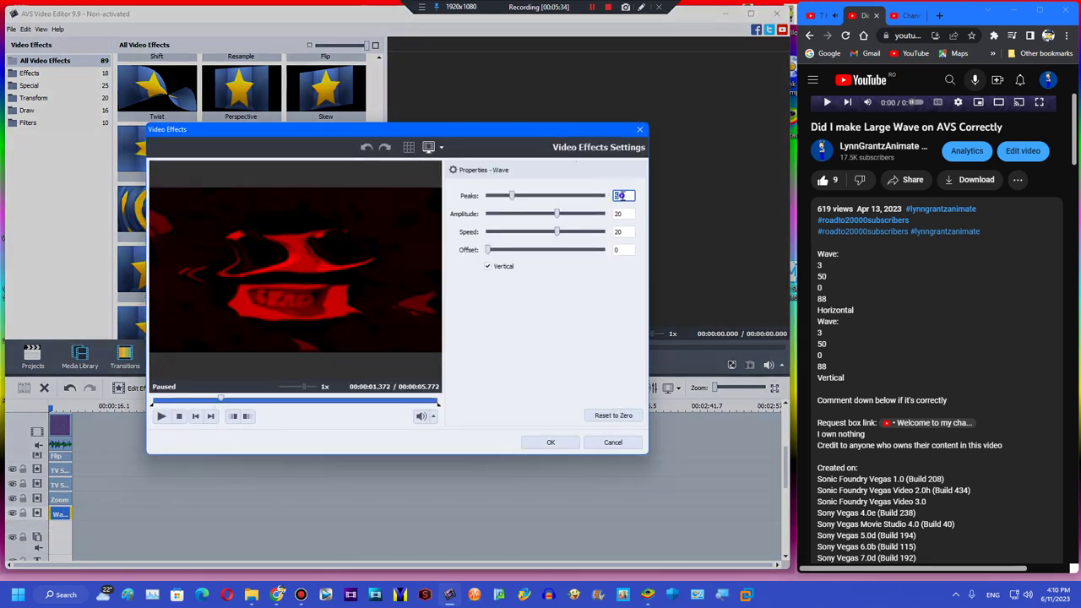
pyautogui.write('3')
pyautogui.doubleClick(624, 214)
pyautogui.write('50')
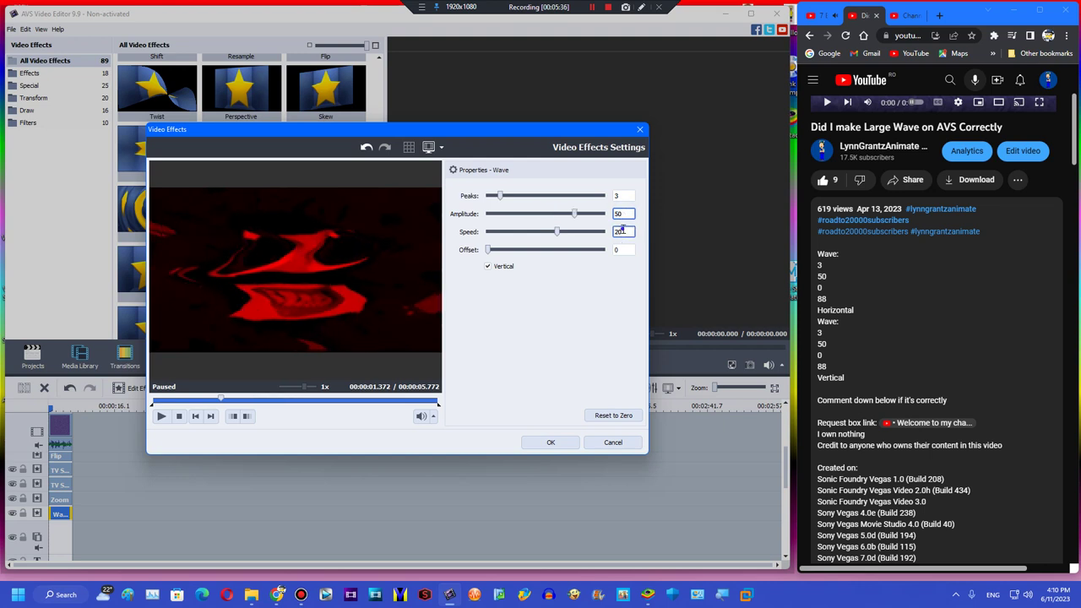
pyautogui.write('0')
pyautogui.doubleClick(626, 249)
pyautogui.write('88')
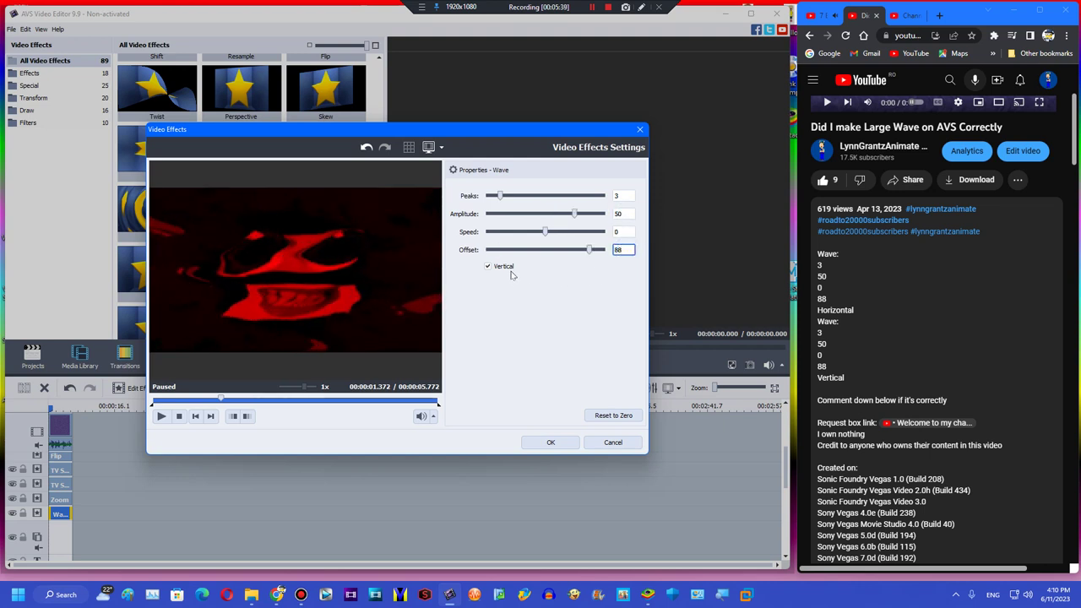
pyautogui.click(505, 267)
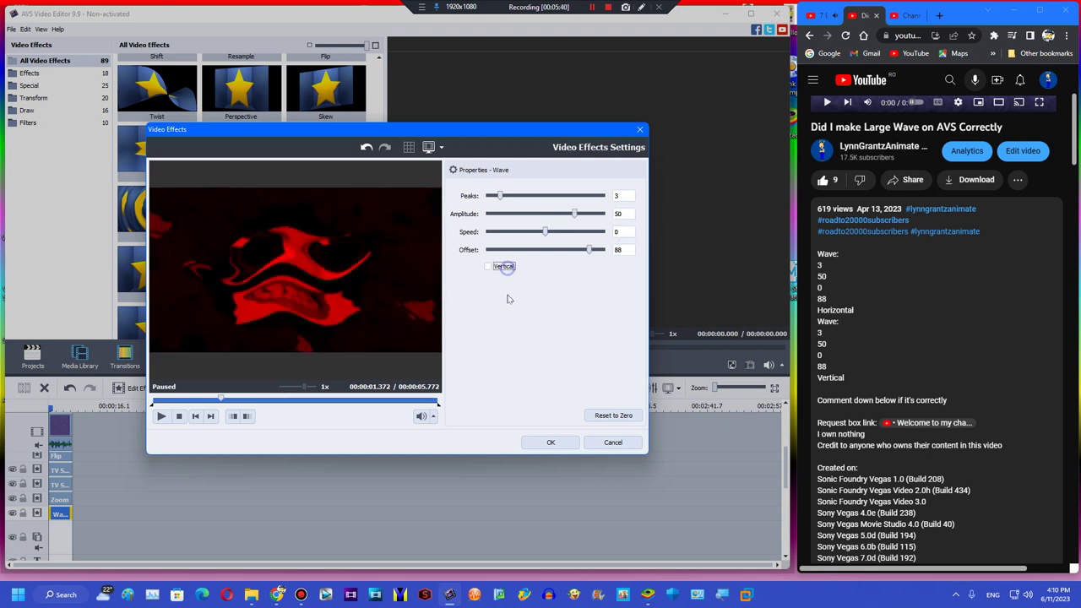
pyautogui.click(551, 442)
# Duplicate the Wave effect onto a new effects line below it and turn Vertical on for the copy
pyautogui.rightClick(86, 509)
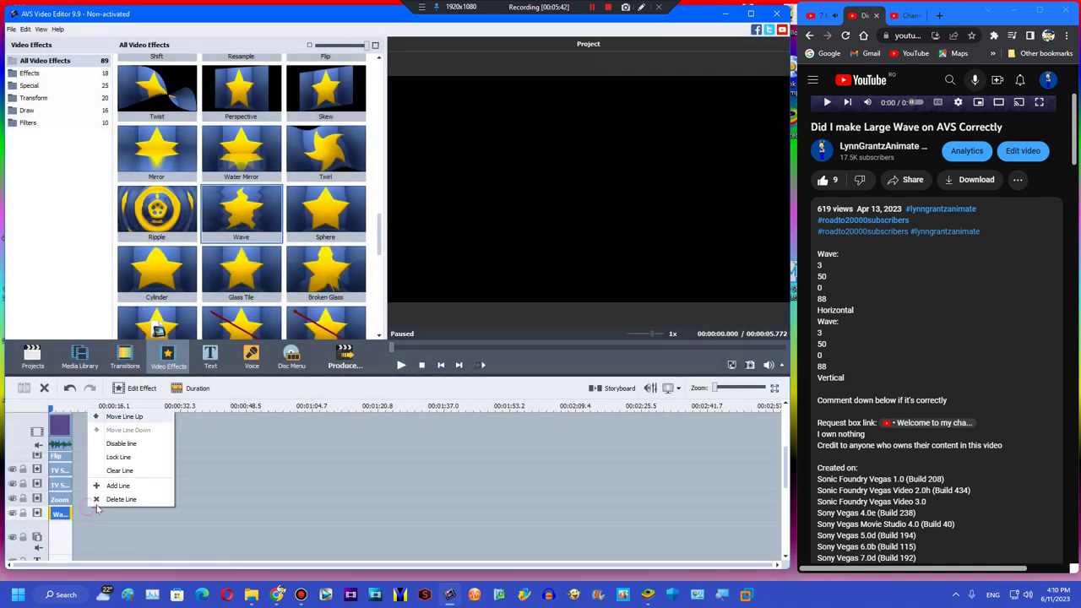
pyautogui.click(97, 484)
pyautogui.rightClick(76, 511)
pyautogui.click(93, 505)
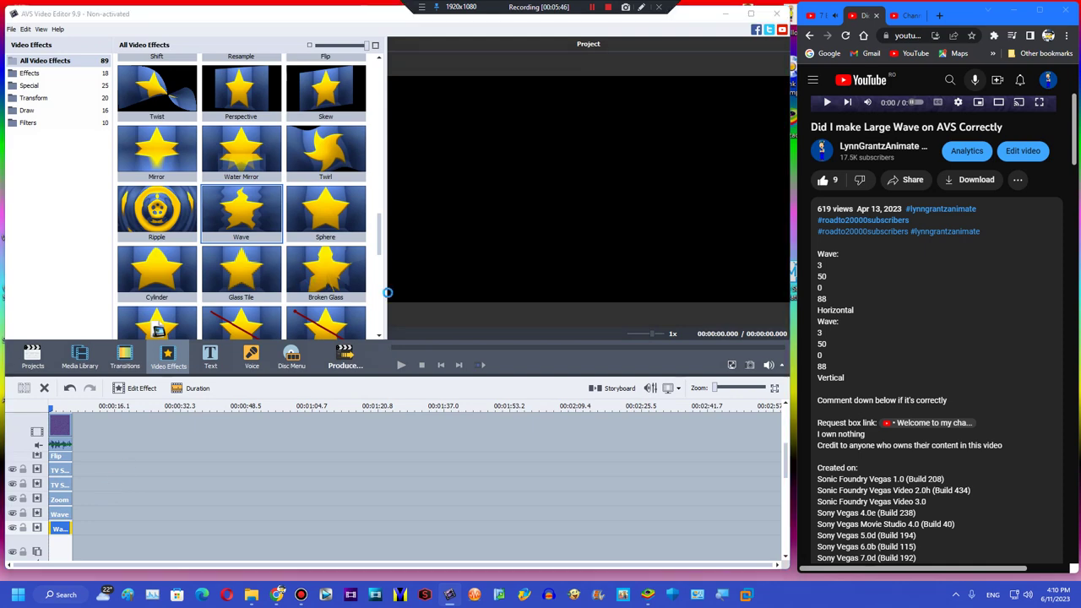
pyautogui.doubleClick(59, 528)
pyautogui.click(488, 266)
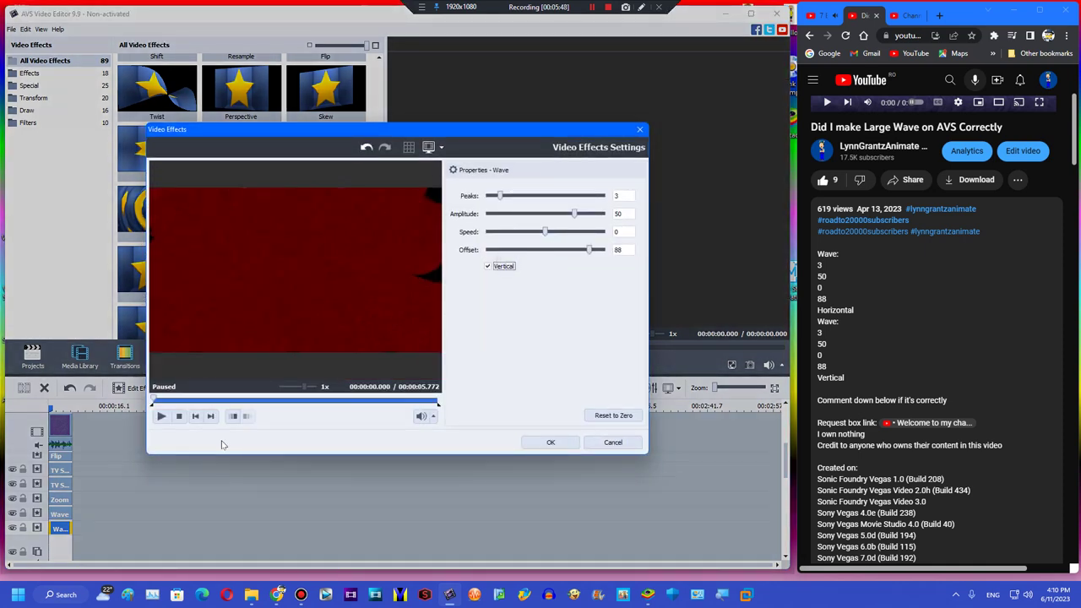
pyautogui.moveTo(232, 397); pyautogui.dragTo(316, 400)
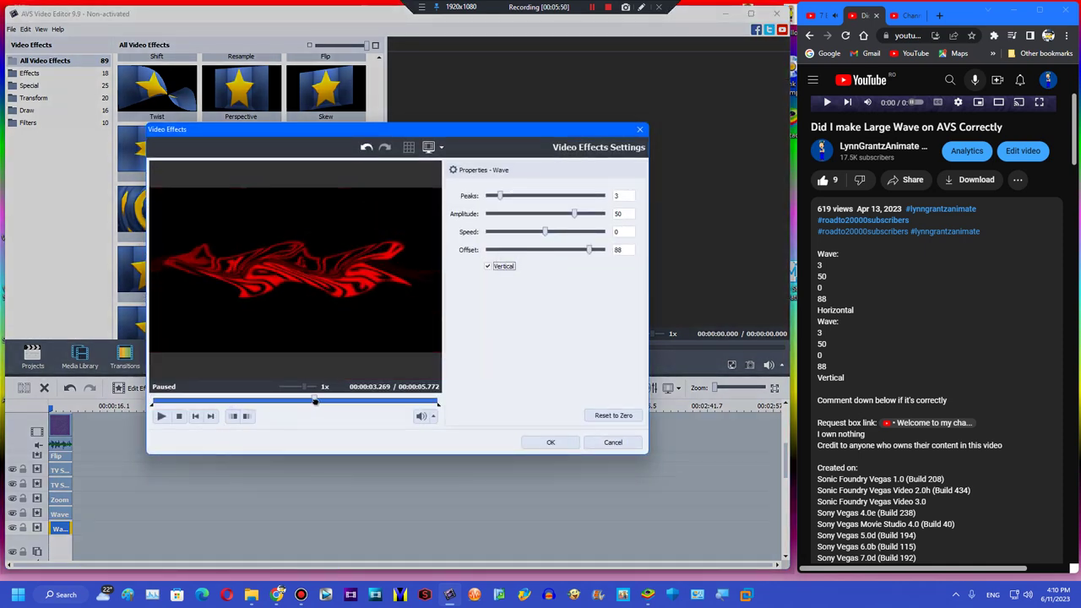
pyautogui.click(540, 437)
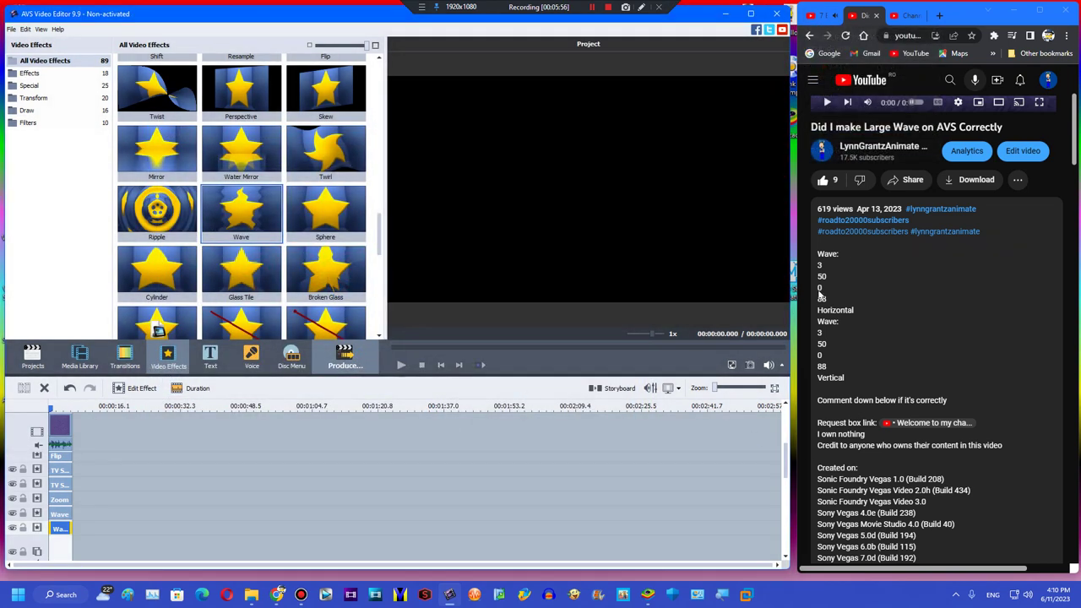
pyautogui.click(861, 6)
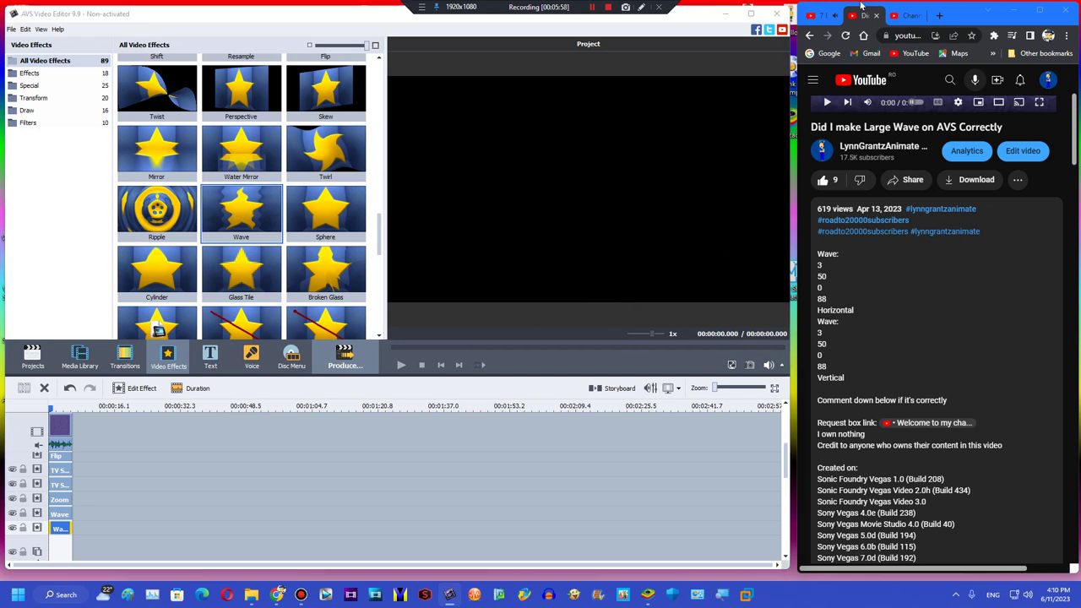
pyautogui.click(903, 16)
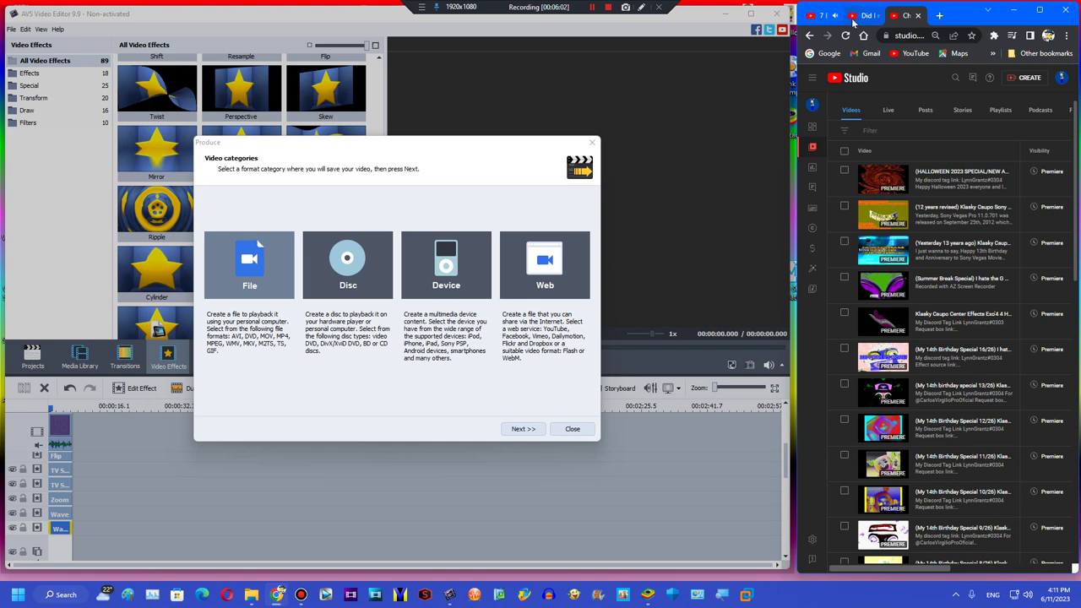
pyautogui.click(852, 21)
# Produce the project as a WMV file named Untitled in the L:\My User Videos v2 folder, using the custom profile
pyautogui.click(517, 429)
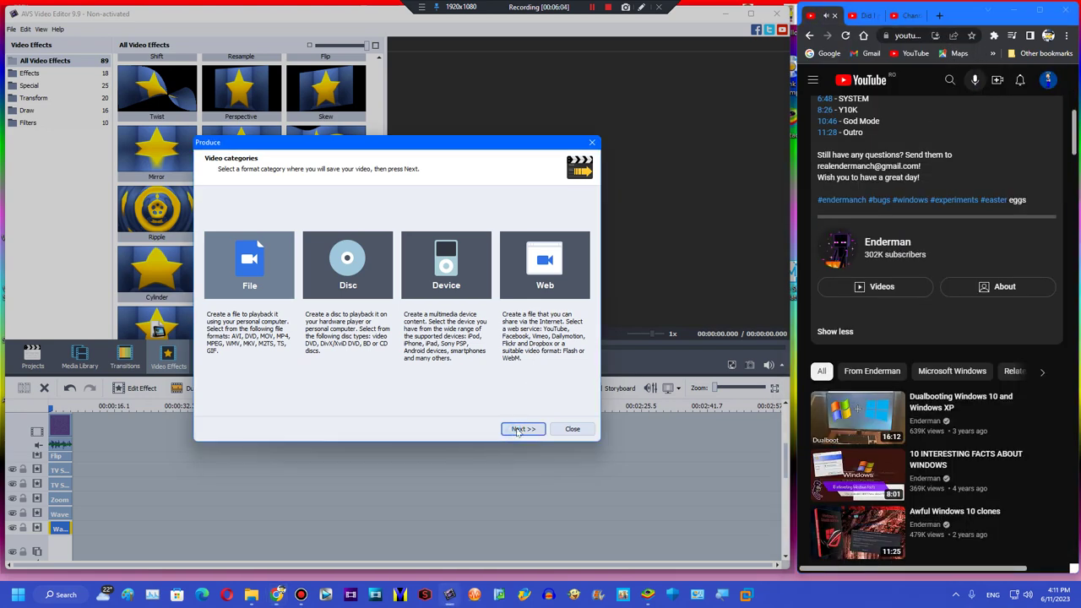
pyautogui.click(518, 433)
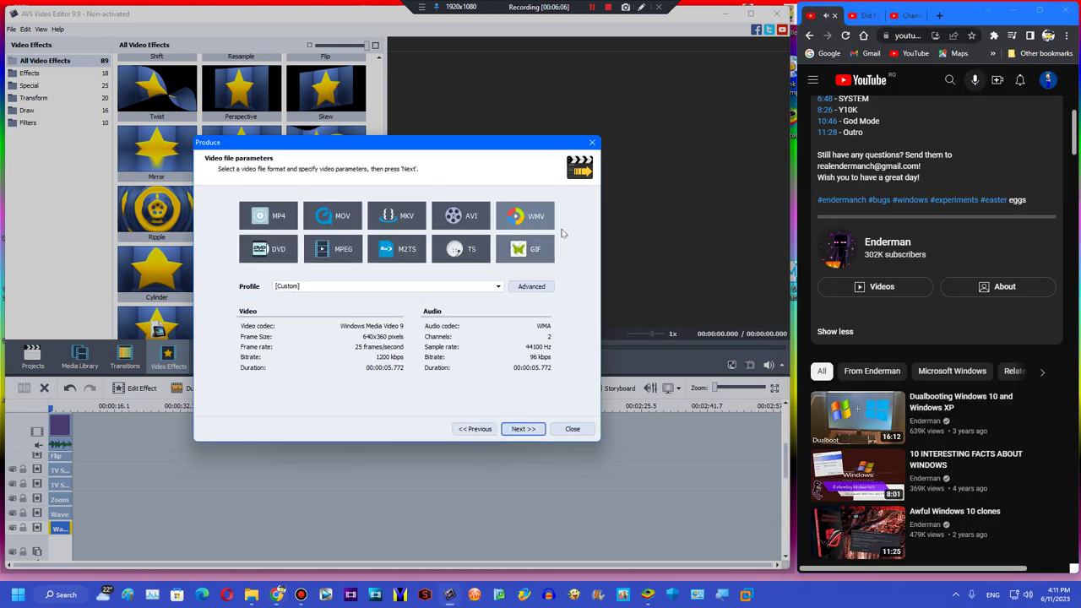
pyautogui.click(509, 433)
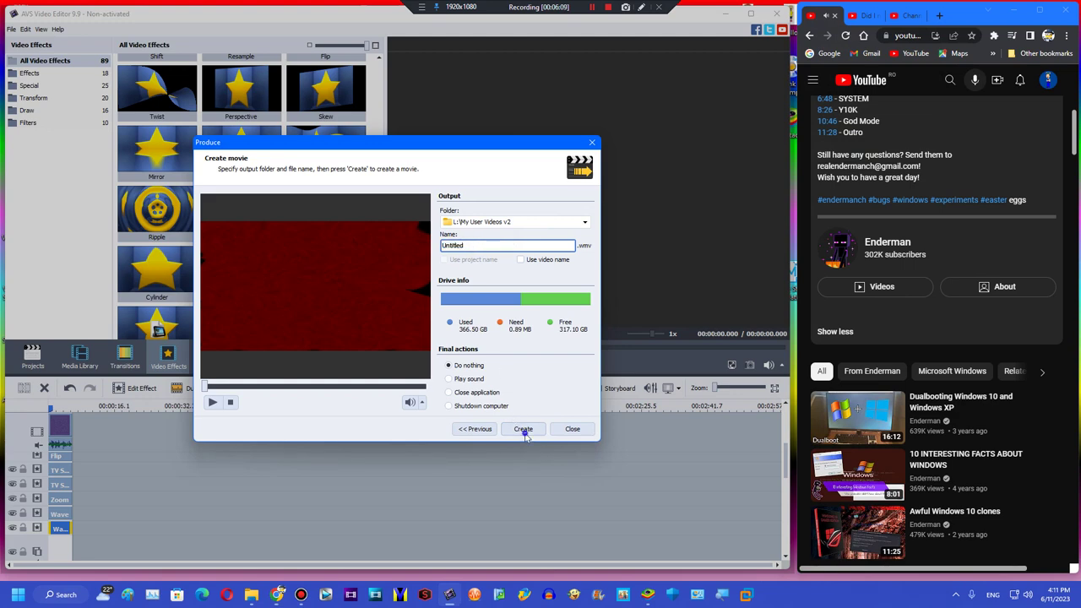
pyautogui.click(523, 429)
pyautogui.click(382, 350)
pyautogui.click(376, 324)
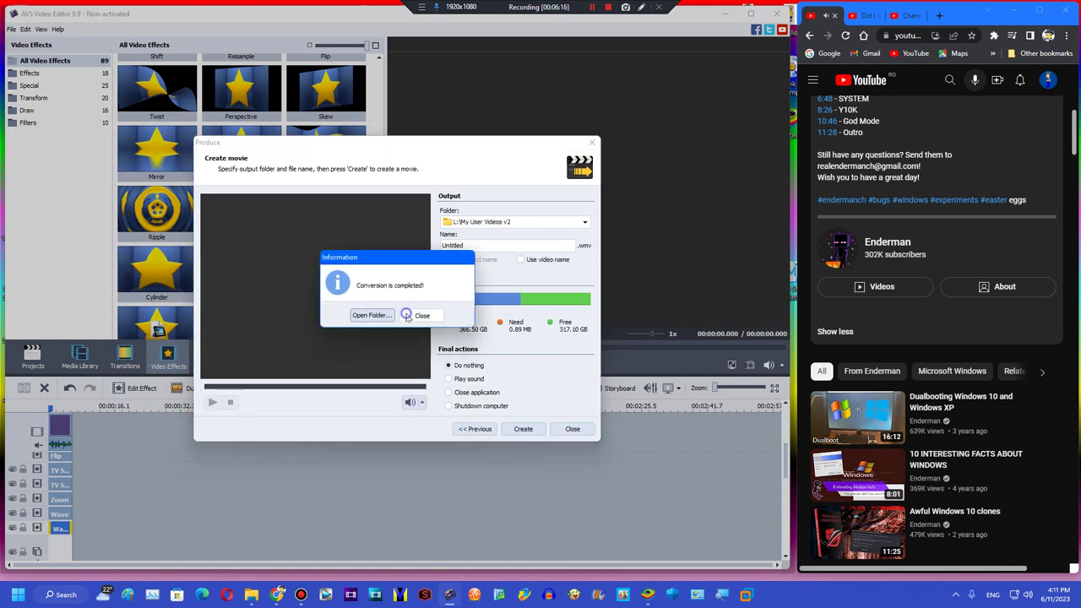
pyautogui.click(403, 315)
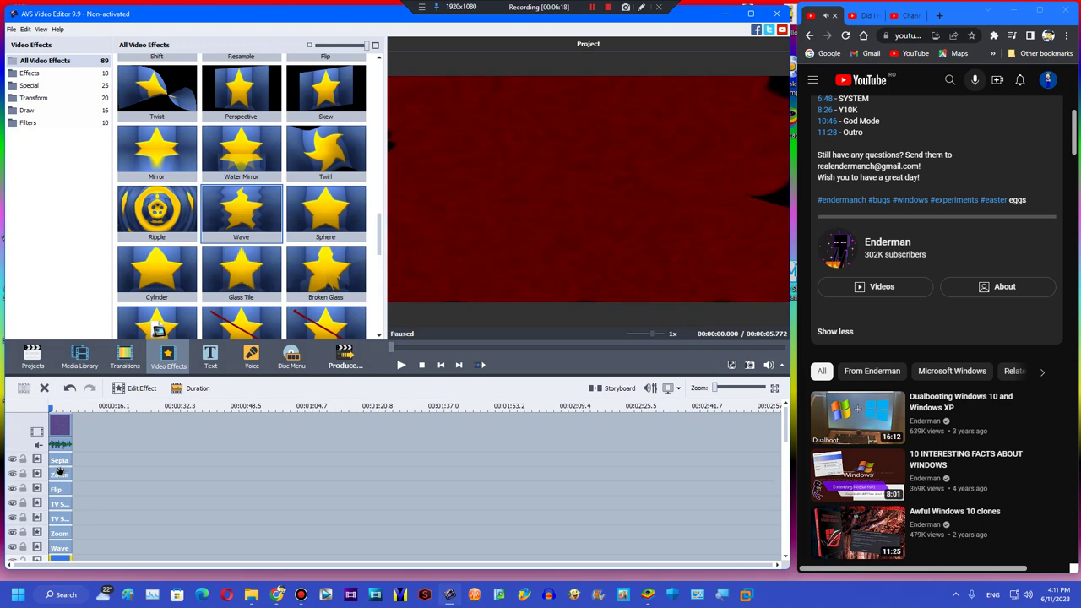
# Set the Sepia effect's Red to 0 and Green to 100
pyautogui.moveTo(251, 595)
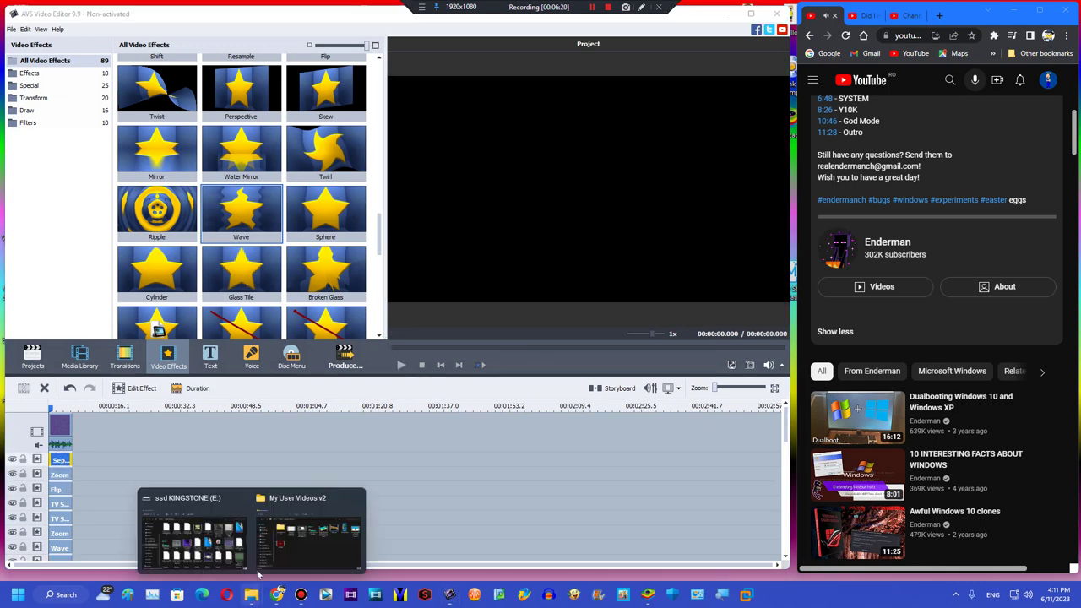
pyautogui.click(266, 526)
pyautogui.click(687, 142)
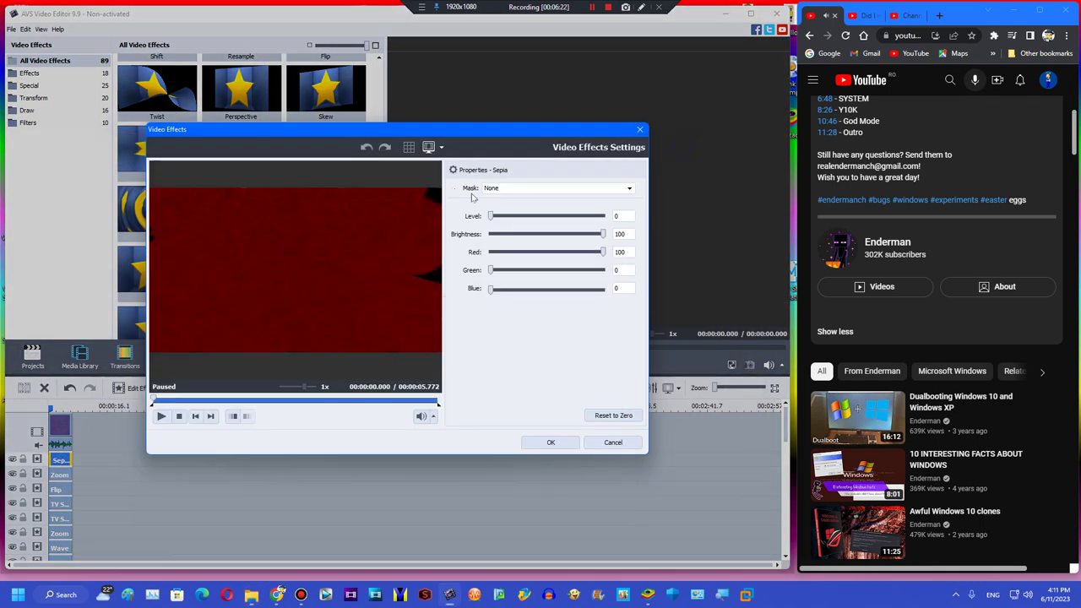
pyautogui.moveTo(521, 251); pyautogui.dragTo(676, 261)
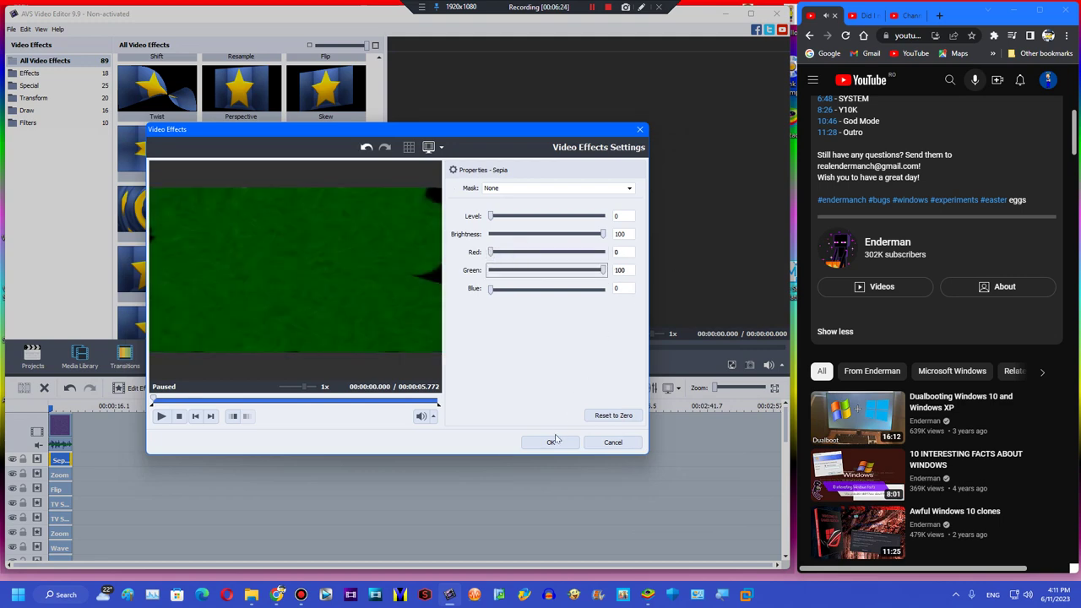
pyautogui.click(553, 442)
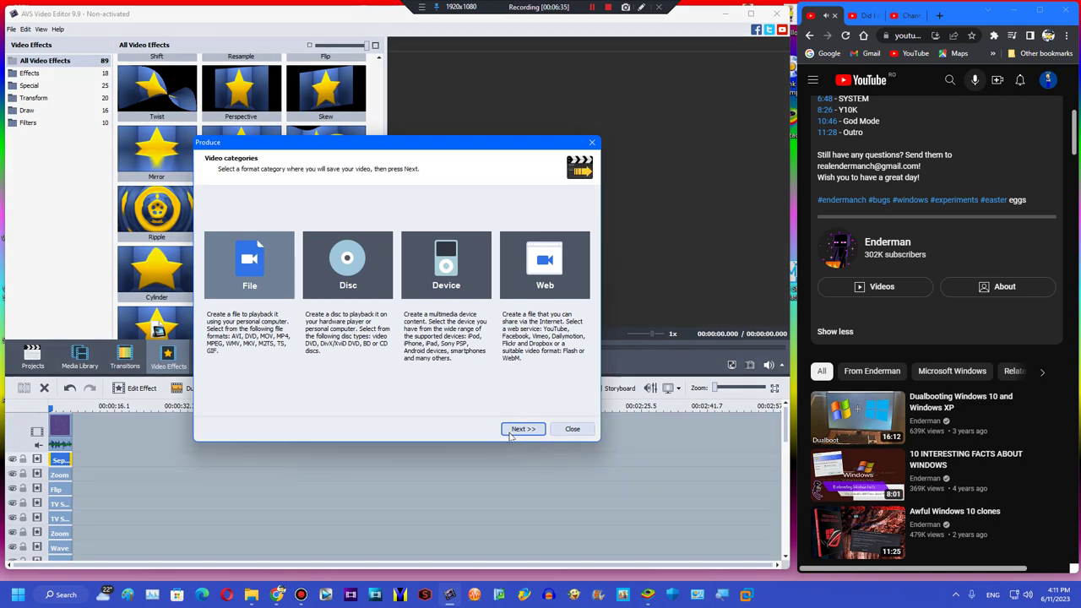
# Produce the green version as a WMV file named Untitled1 in the same output folder
pyautogui.click(517, 429)
pyautogui.click(491, 245)
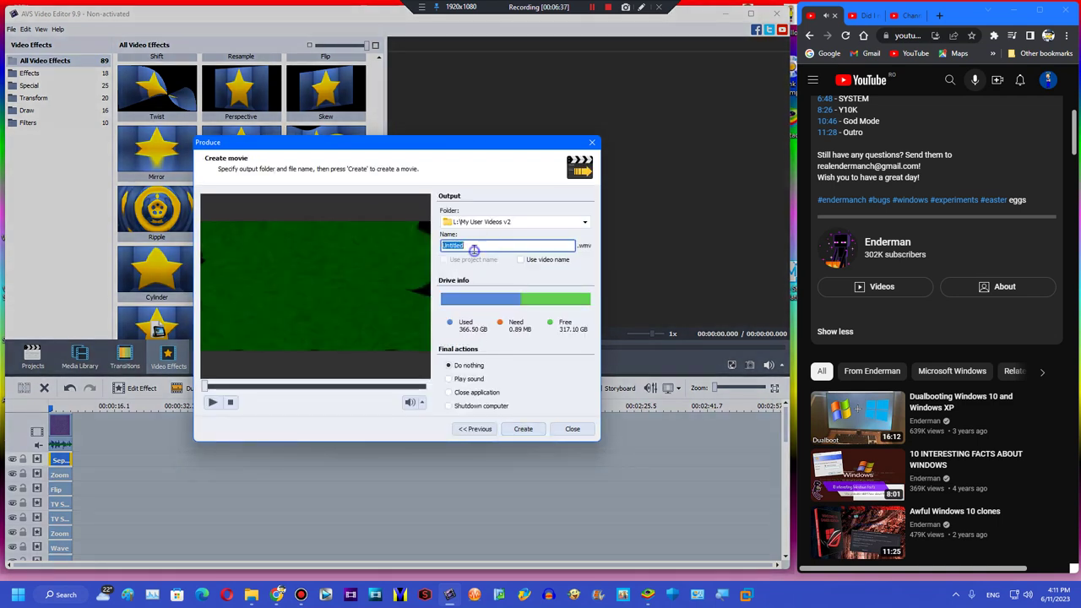
pyautogui.click(523, 430)
pyautogui.click(347, 348)
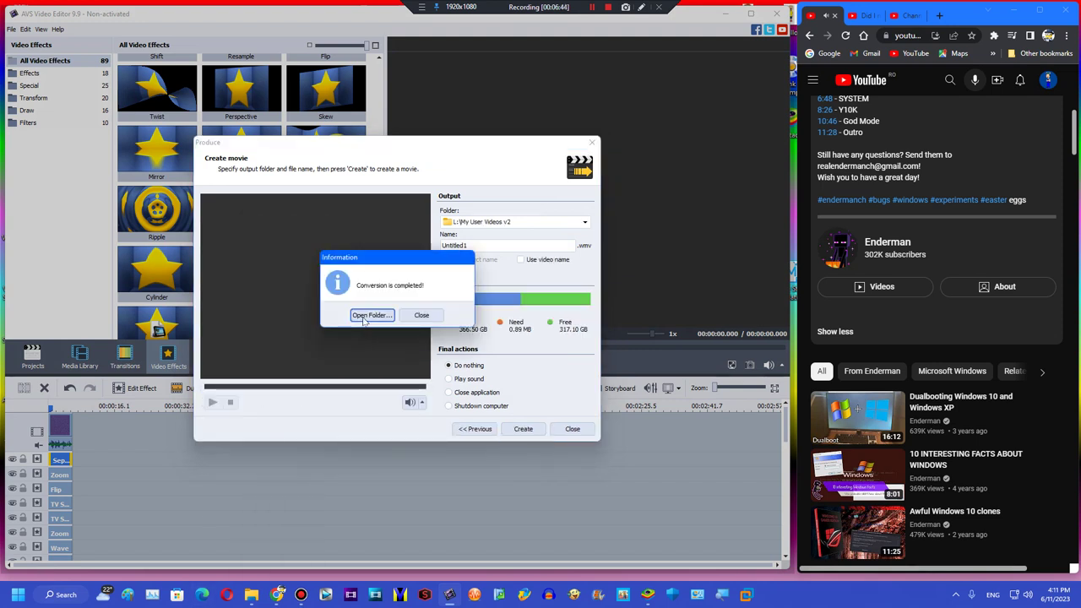
# Set the Sepia effect's Green to 0 and Blue to 100
pyautogui.click(369, 314)
pyautogui.click(139, 389)
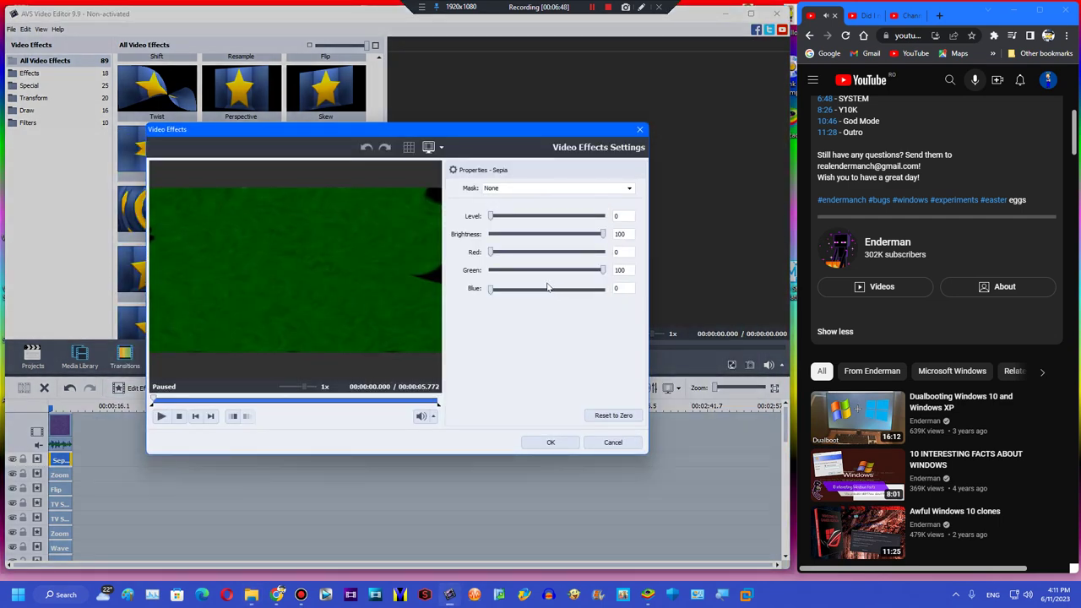
pyautogui.click(538, 450)
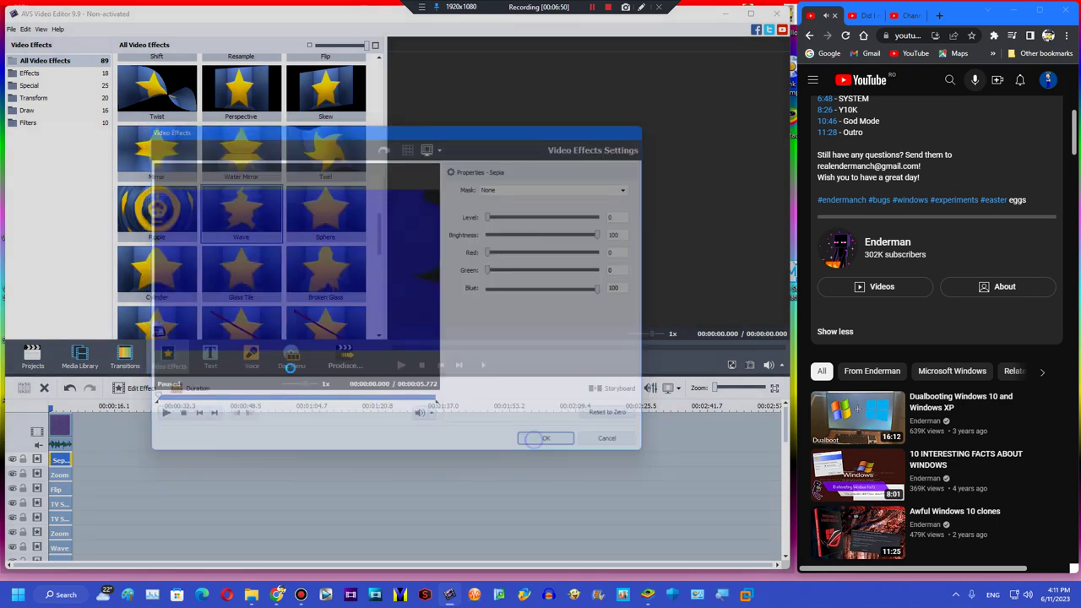
# Produce the blue version as a WMV file named Untitled2 in the L:\My User Videos v2 folder
pyautogui.click(509, 347)
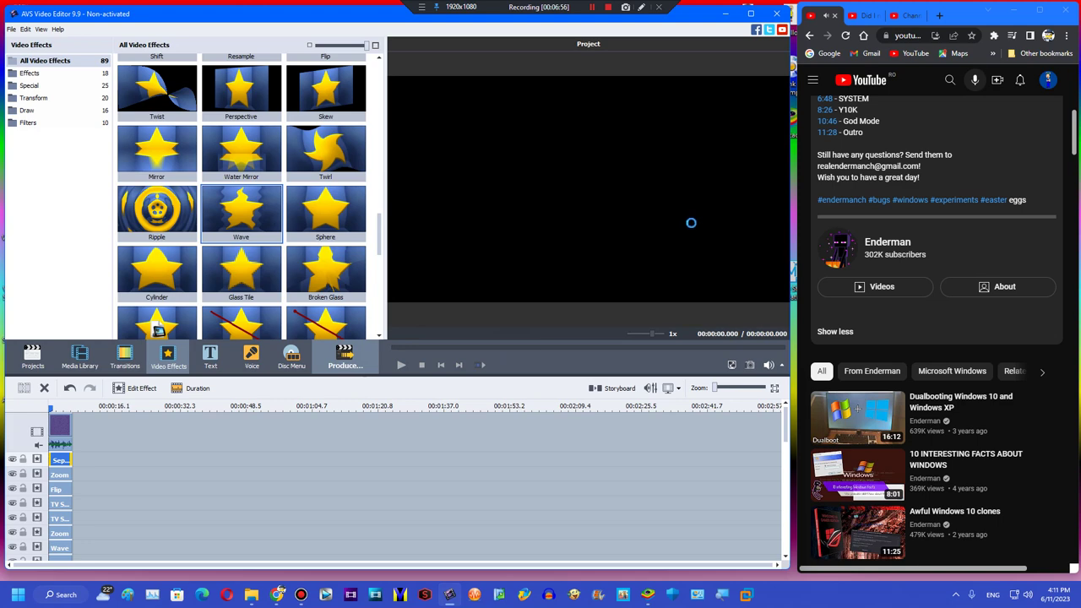
pyautogui.scroll(5, 835, 159)
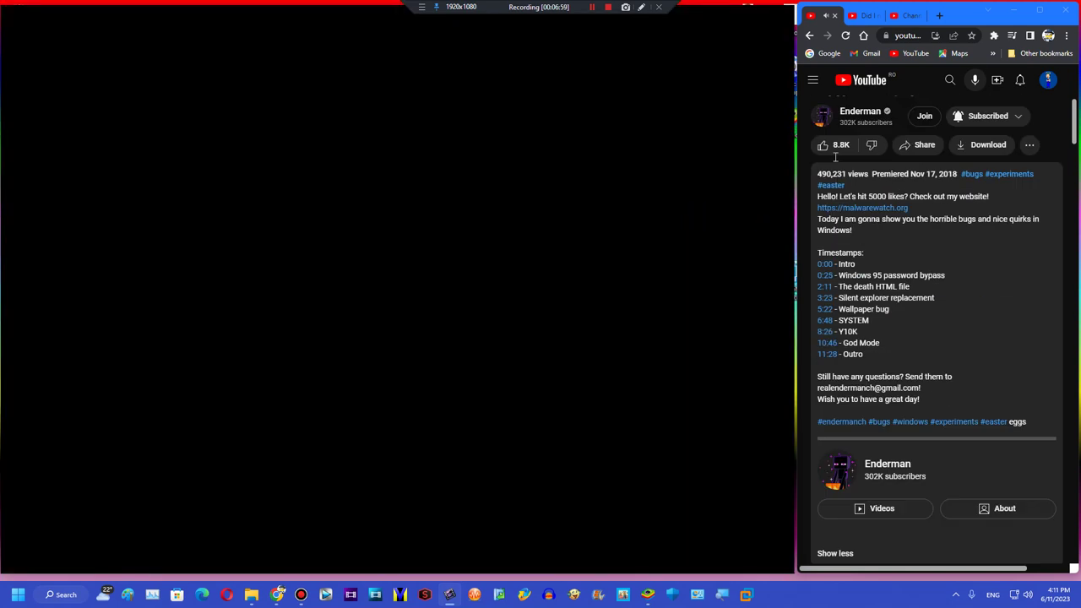
pyautogui.click(879, 16)
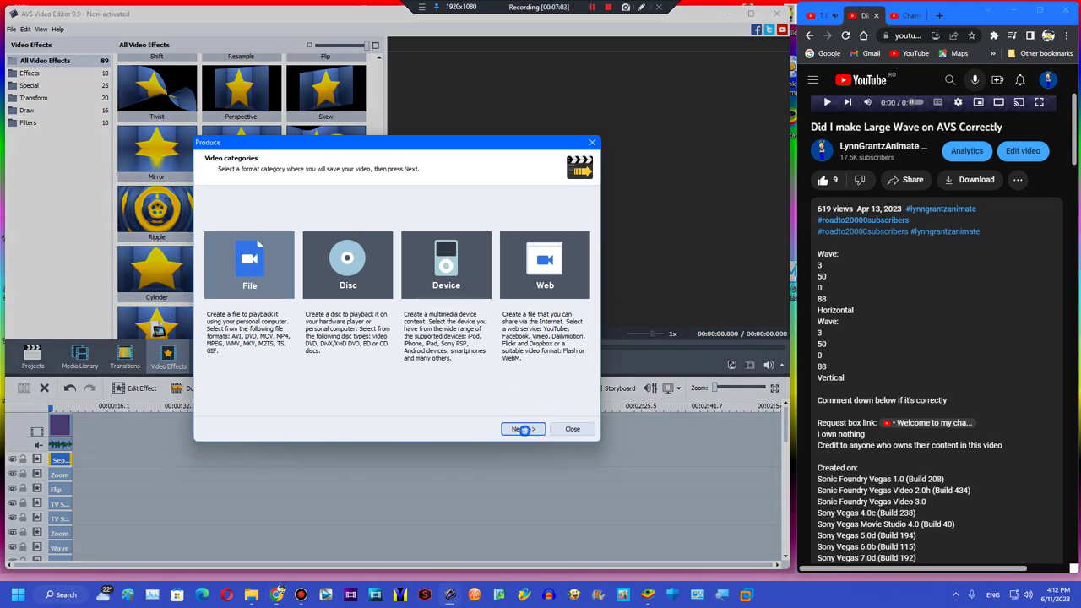
pyautogui.click(524, 429)
pyautogui.click(524, 429)
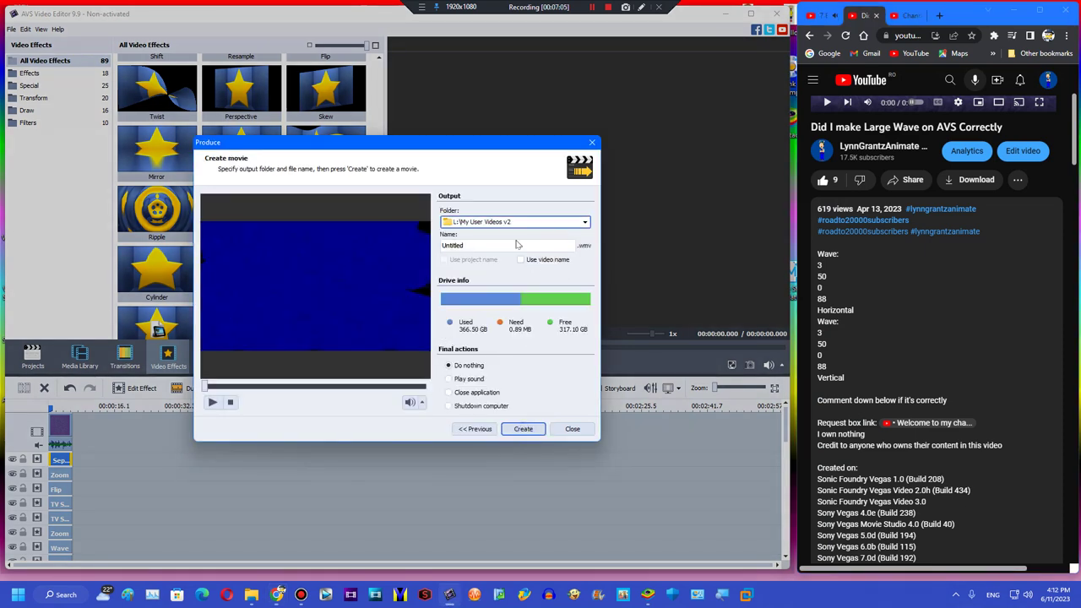
pyautogui.doubleClick(497, 244)
pyautogui.click(523, 430)
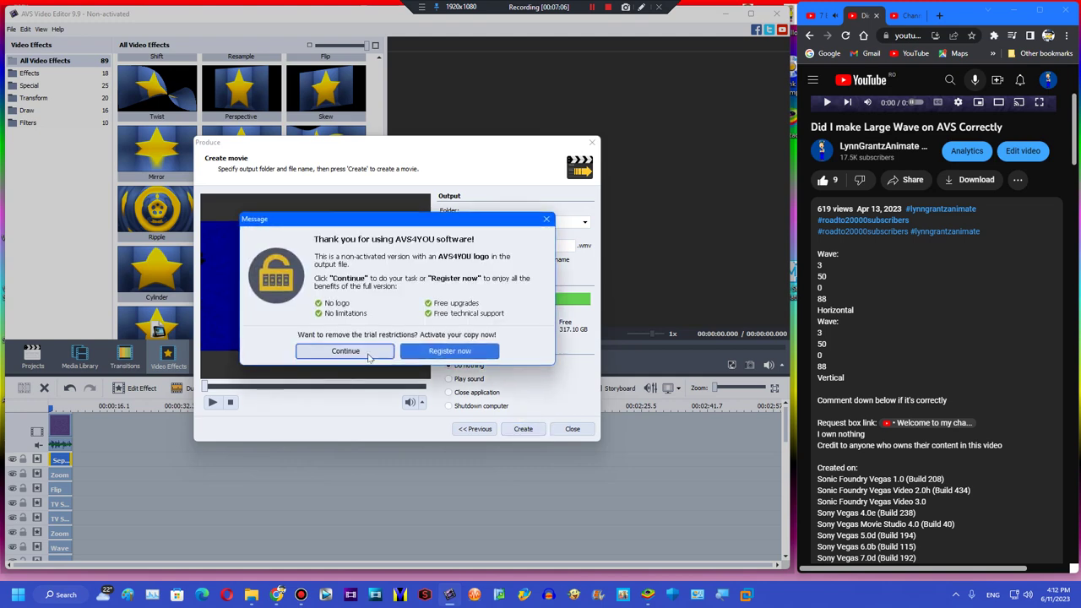
pyautogui.click(367, 351)
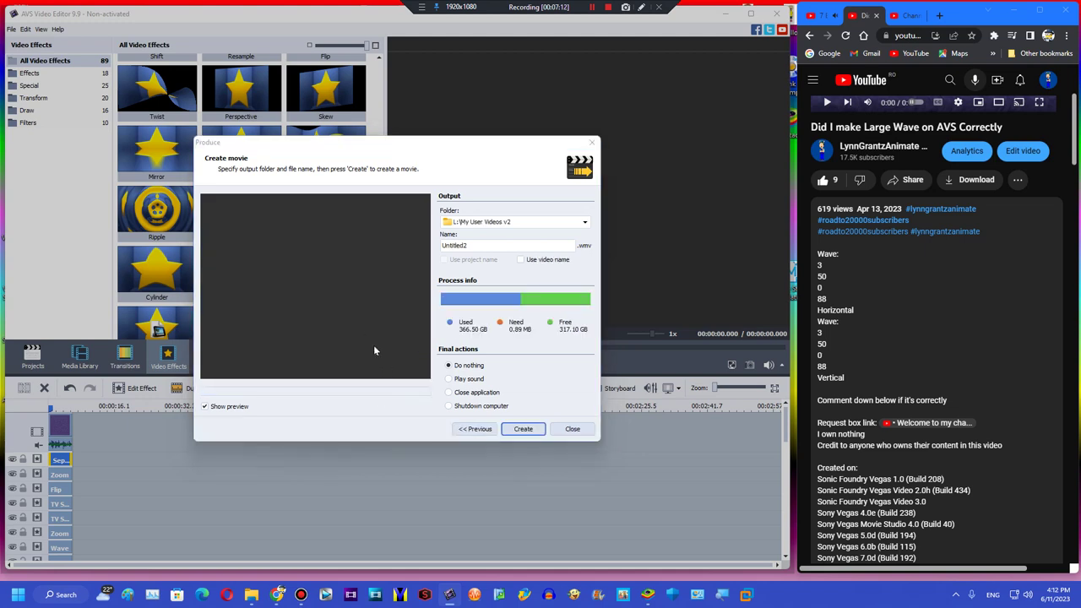
pyautogui.click(370, 379)
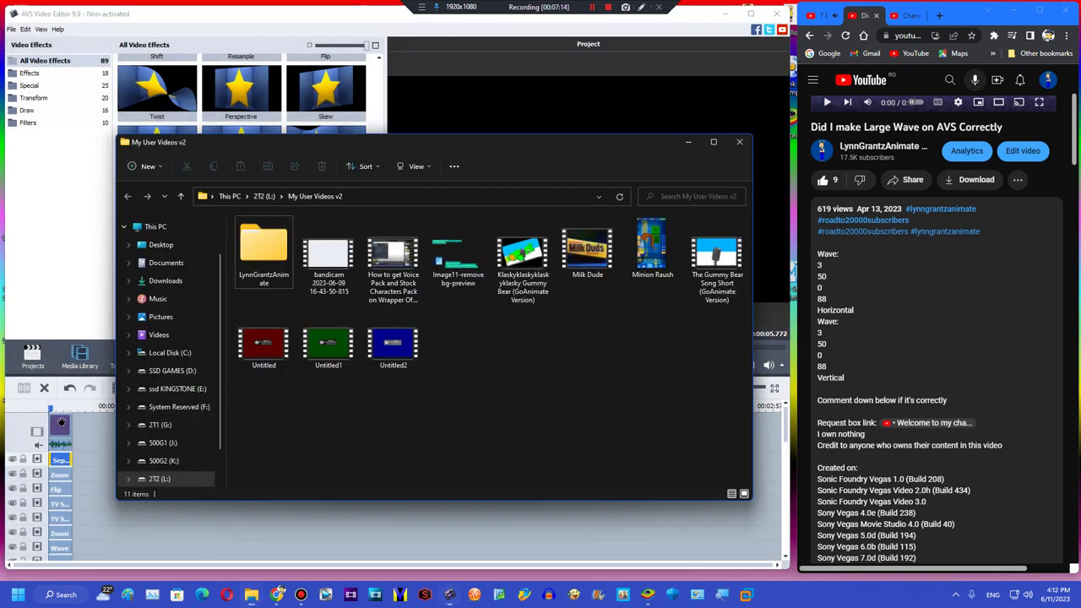
# Remove the clip and its effects from the timeline and delete the extra effects lines, leaving a single one
pyautogui.click(61, 427)
pyautogui.click(44, 390)
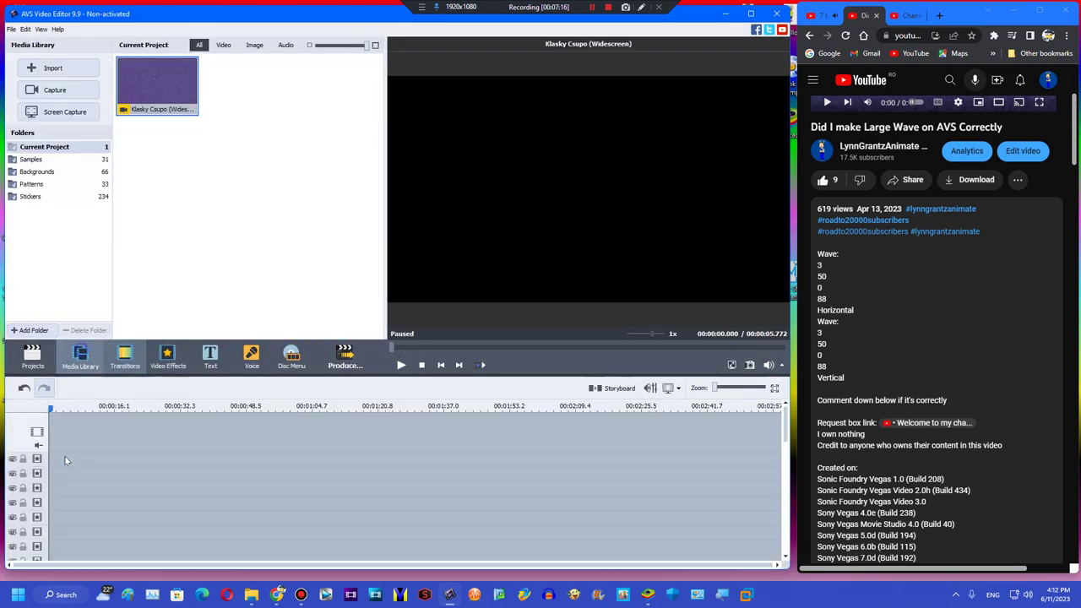
pyautogui.rightClick(79, 488)
pyautogui.click(97, 561)
pyautogui.rightClick(90, 431)
pyautogui.click(96, 511)
pyautogui.rightClick(94, 419)
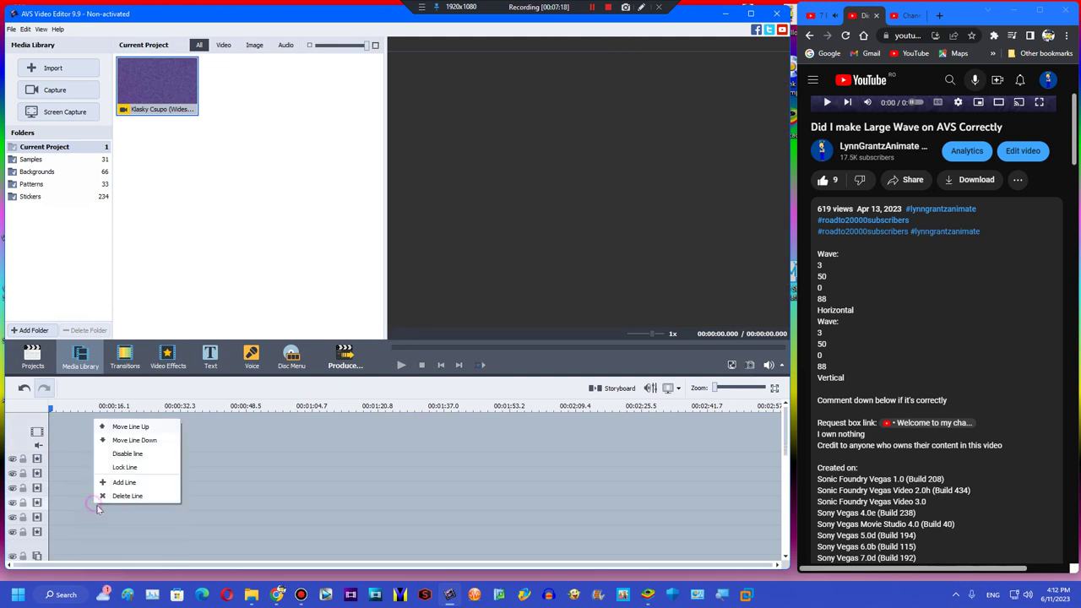
pyautogui.click(101, 498)
pyautogui.rightClick(103, 495)
pyautogui.click(127, 573)
pyautogui.rightClick(109, 481)
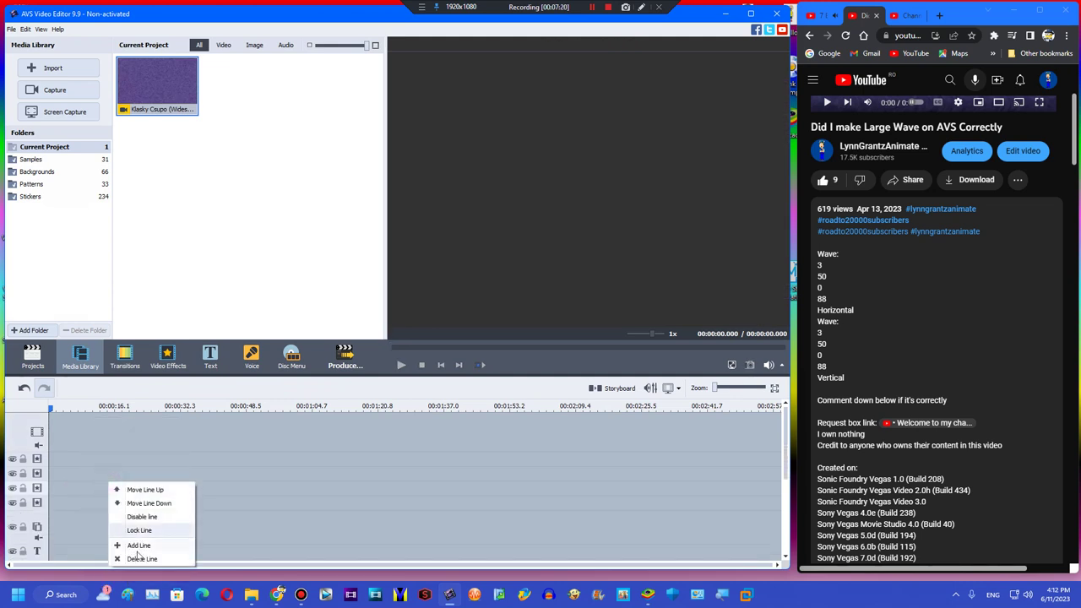
pyautogui.click(127, 557)
pyautogui.rightClick(123, 487)
pyautogui.click(137, 562)
pyautogui.rightClick(106, 449)
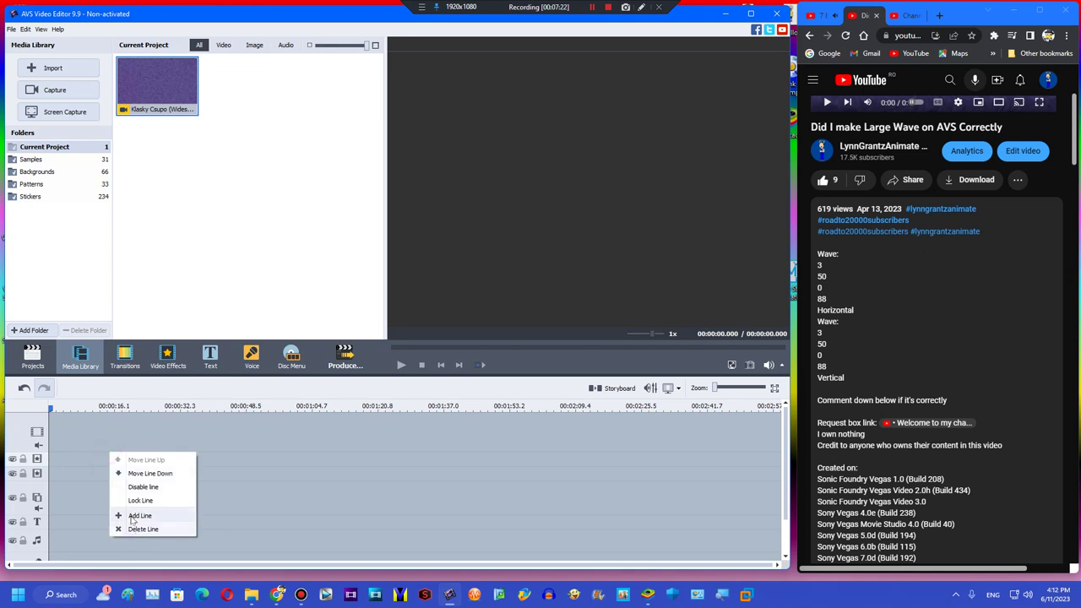
pyautogui.click(127, 530)
# Import Untitled, Untitled1 and Untitled2 from My User Videos v2 and place Untitled on the main video line and Untitled1 on the overlay line
pyautogui.click(261, 598)
pyautogui.click(265, 542)
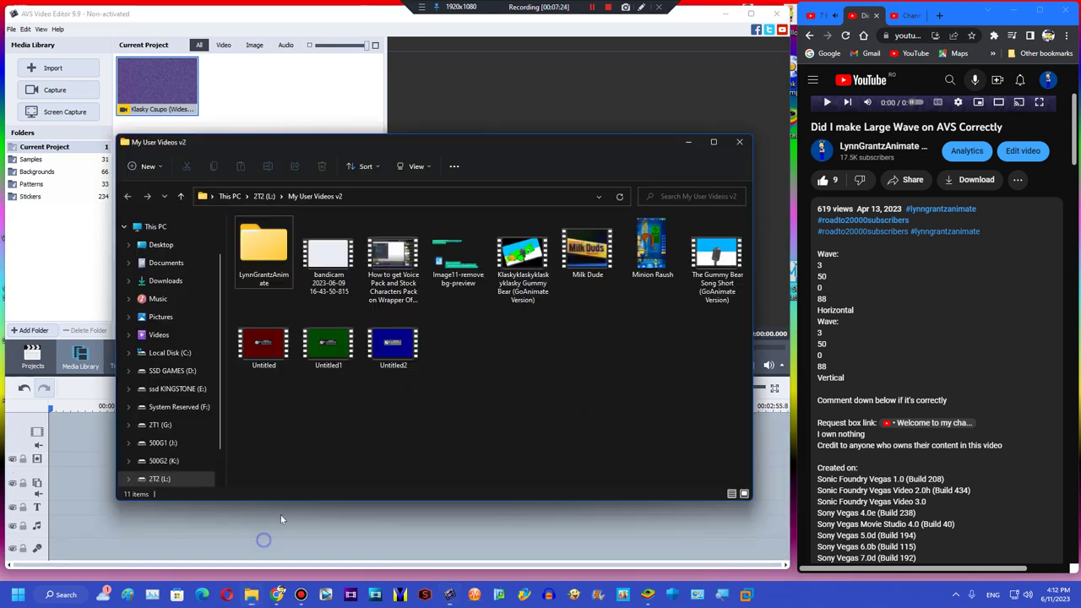
pyautogui.moveTo(245, 409); pyautogui.dragTo(393, 338)
pyautogui.moveTo(284, 82); pyautogui.dragTo(67, 441)
pyautogui.moveTo(309, 98); pyautogui.dragTo(59, 475)
# Set the green overlay's Transparency to 50 and enlarge it to fill the whole frame
pyautogui.doubleClick(58, 475)
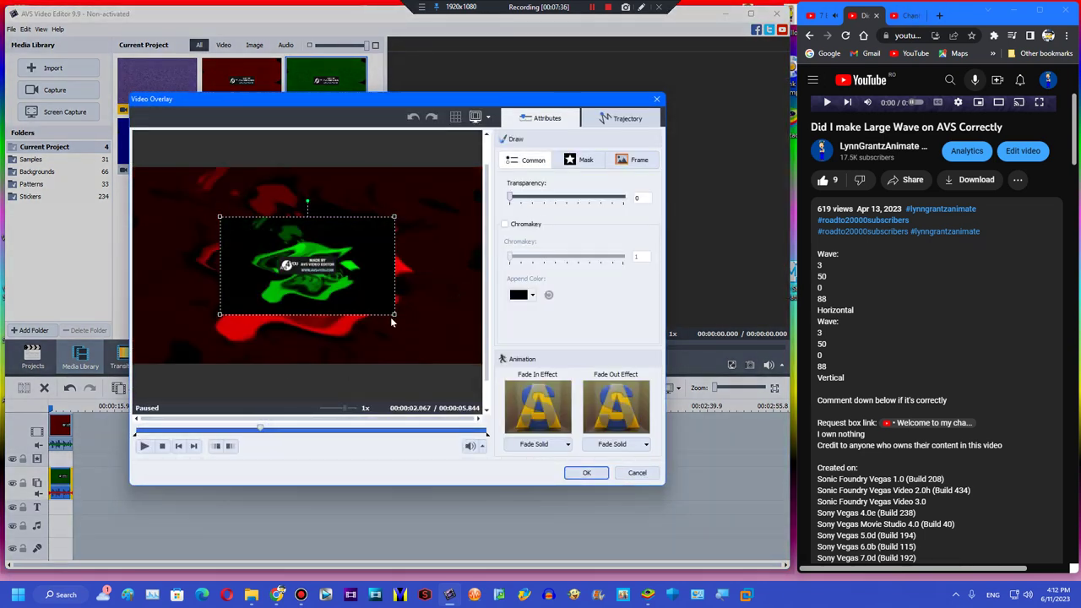
pyautogui.moveTo(560, 199); pyautogui.dragTo(565, 201)
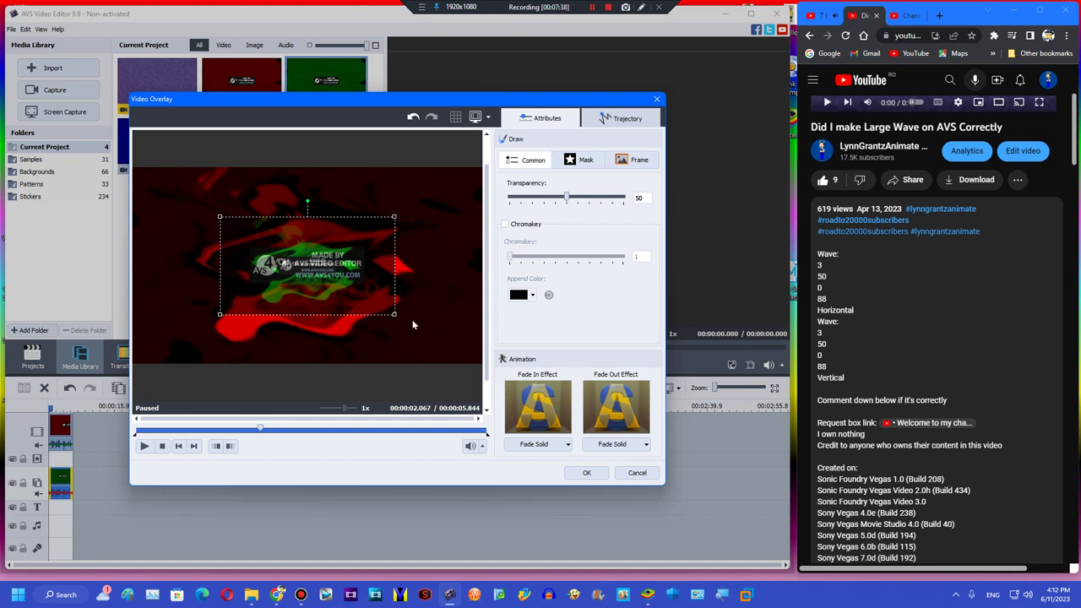
pyautogui.moveTo(394, 317); pyautogui.dragTo(478, 378)
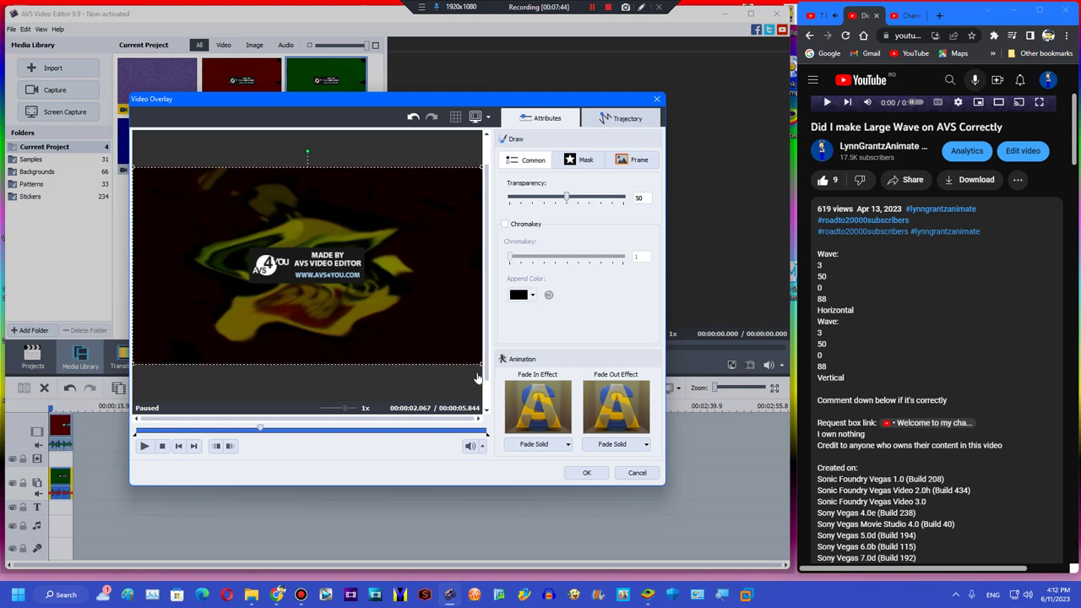
pyautogui.click(585, 478)
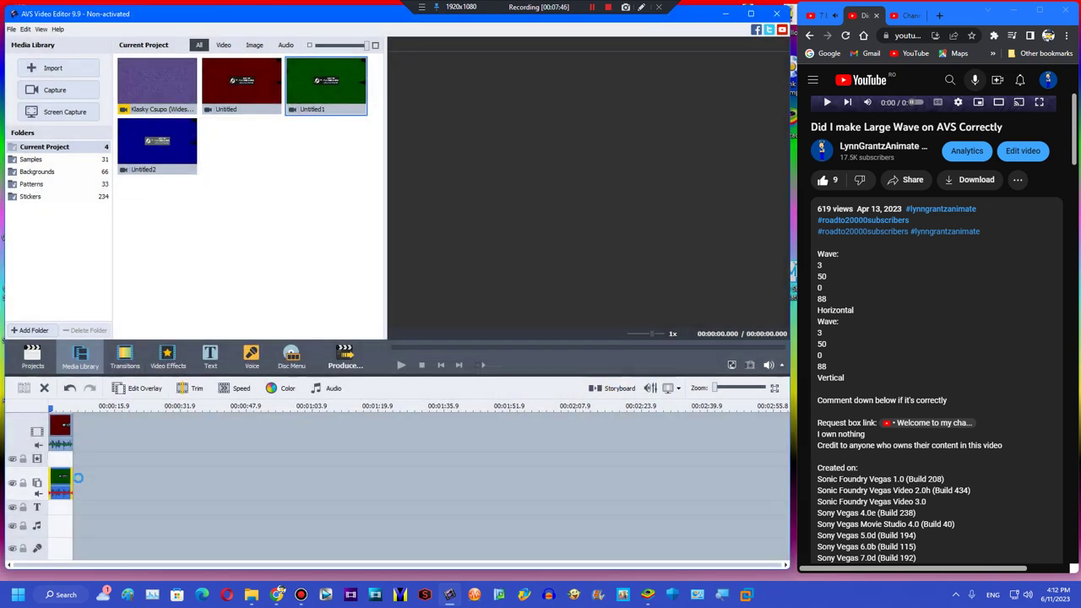
# Add a second video overlay line and place the blue Untitled2 clip at its start
pyautogui.rightClick(83, 478)
pyautogui.click(101, 525)
pyautogui.moveTo(160, 148); pyautogui.dragTo(58, 511)
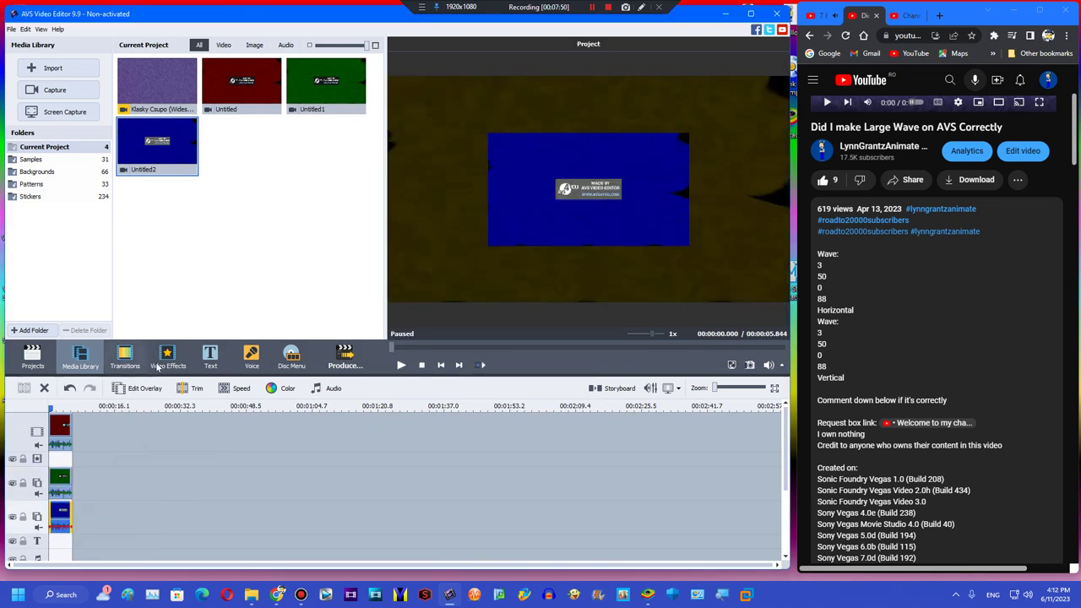
# Set the blue overlay's Transparency to 66 and enlarge it to fill the whole frame
pyautogui.click(143, 388)
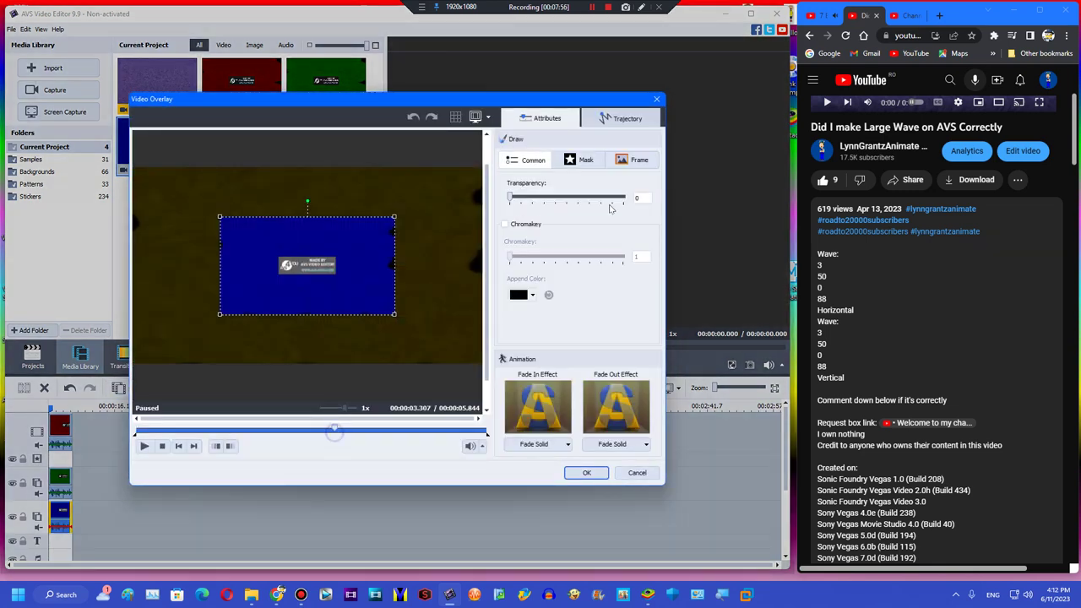
pyautogui.moveTo(599, 198); pyautogui.dragTo(581, 199)
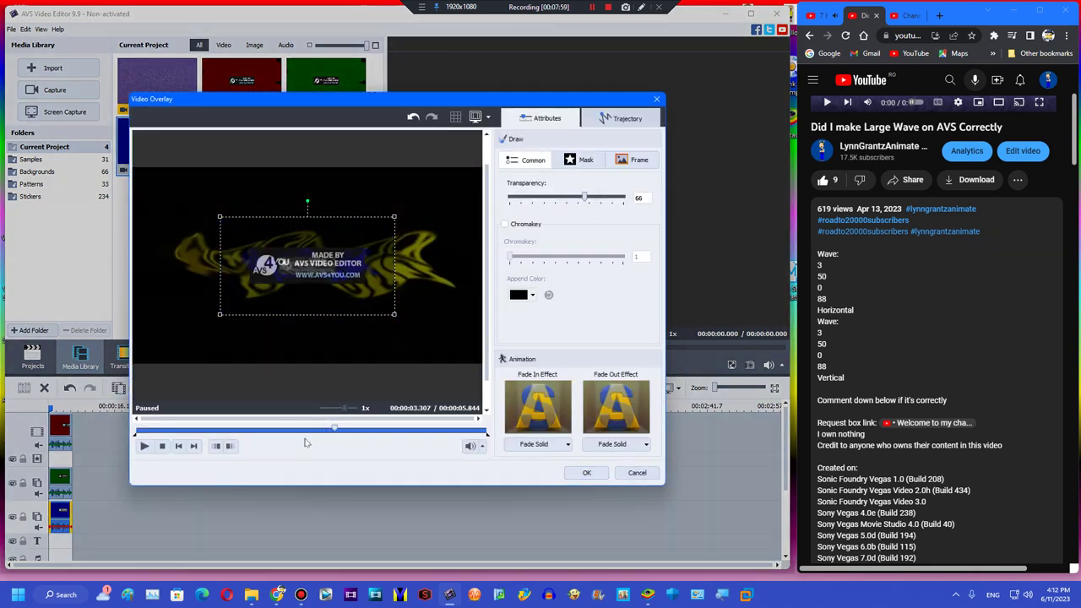
pyautogui.click(255, 430)
pyautogui.moveTo(397, 218); pyautogui.dragTo(487, 199)
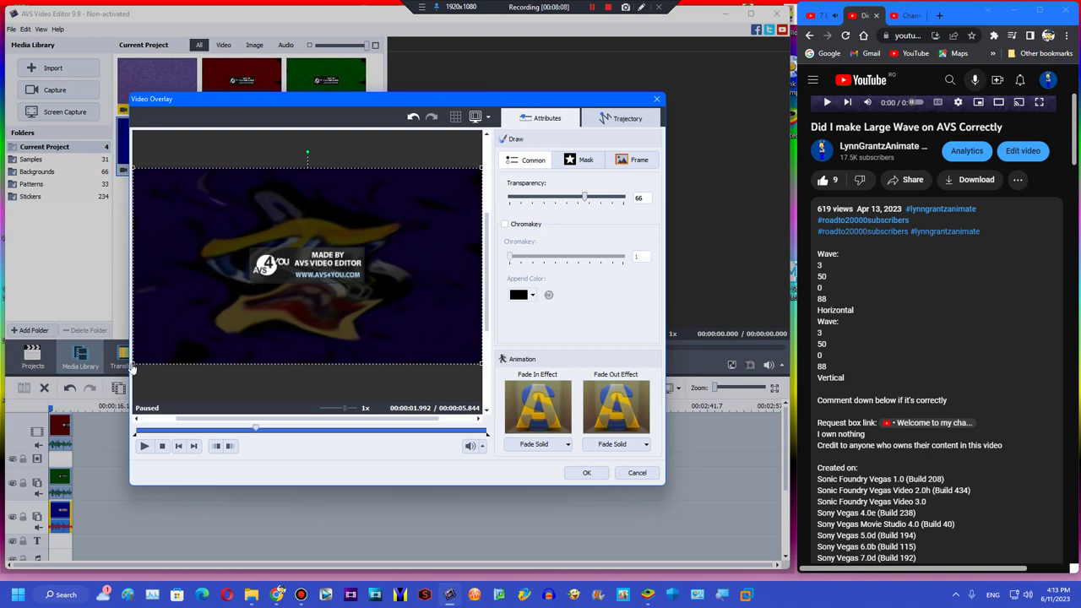
pyautogui.click(571, 478)
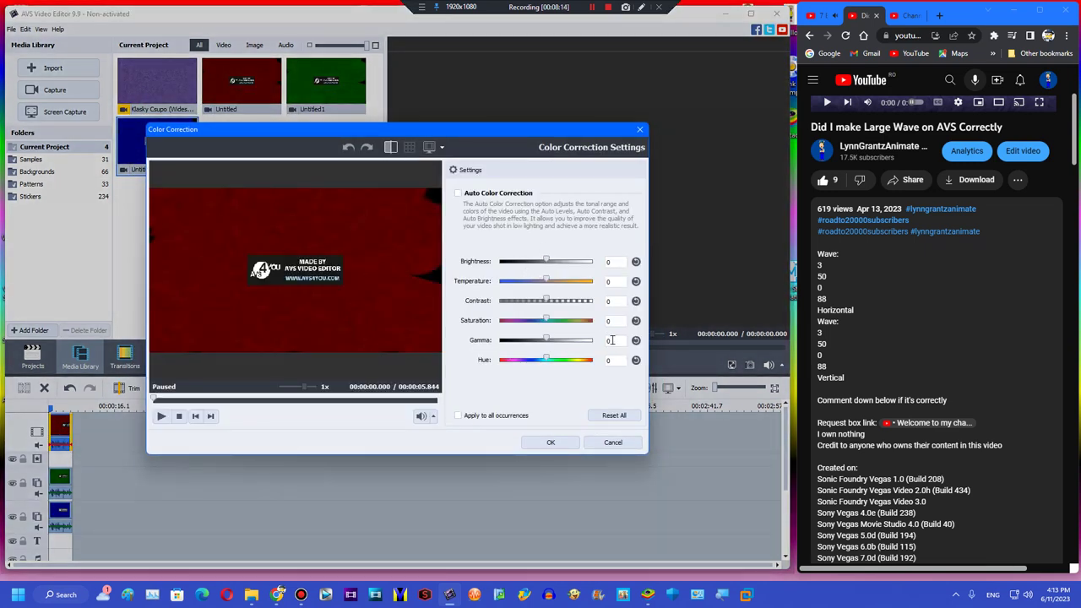
# Adjust the color correction of the red main clip and the Hue of the blue overlay clip
pyautogui.click(550, 442)
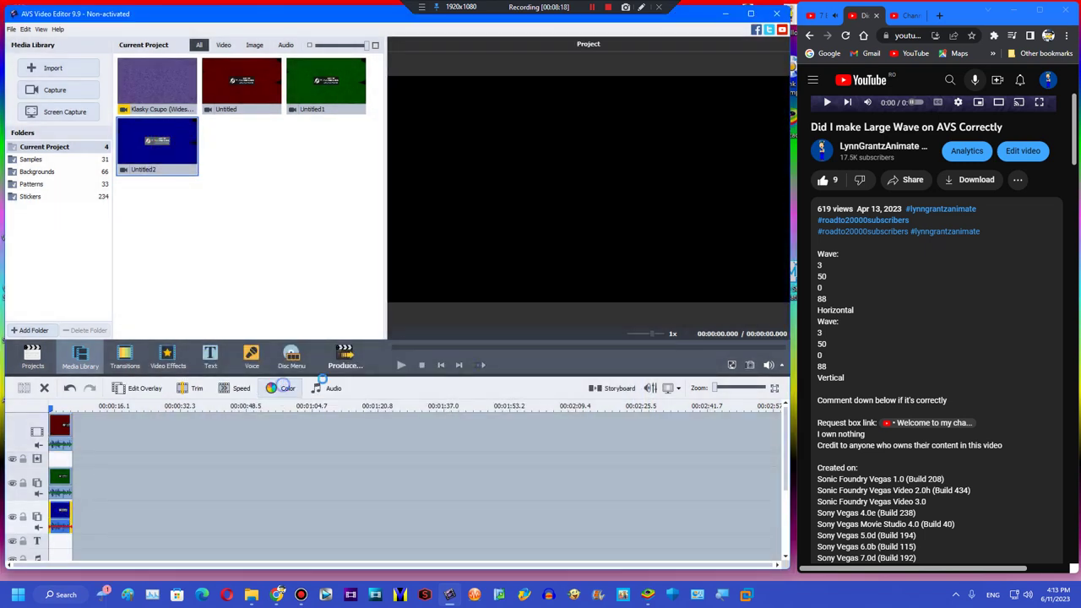
pyautogui.click(623, 361)
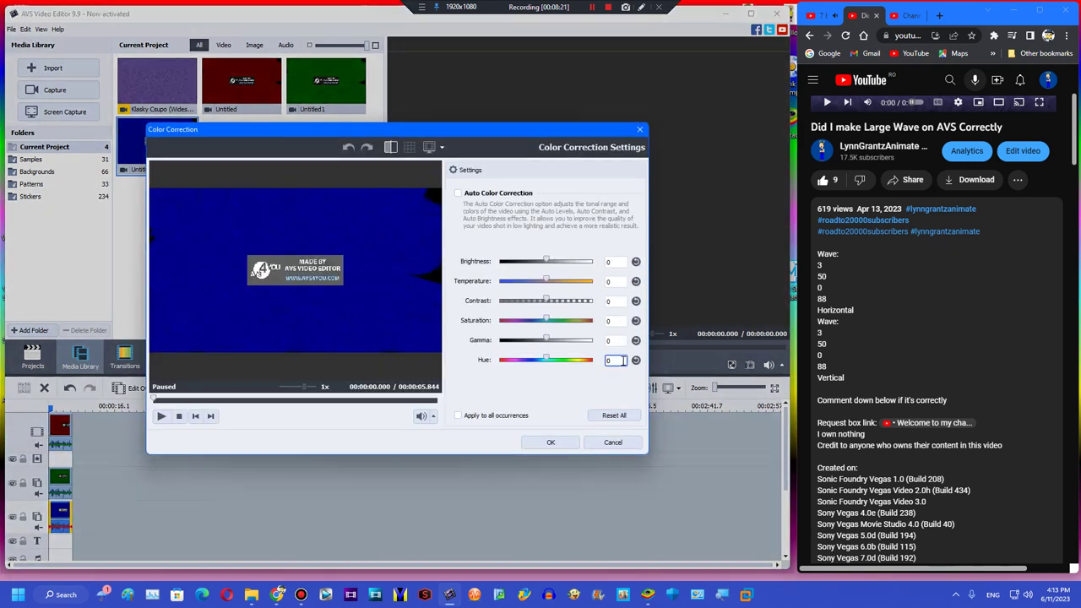
pyautogui.click(550, 442)
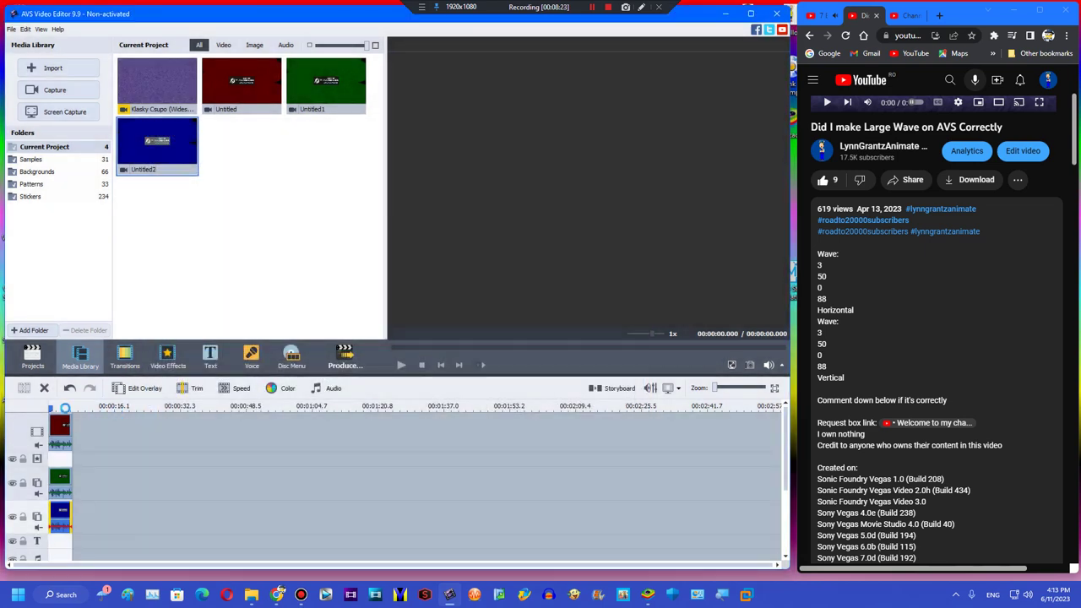
# Produce the combined overlay project as a WMV file named Untitled3 in L:\My User Videos v2, using the custom profile
pyautogui.click(324, 352)
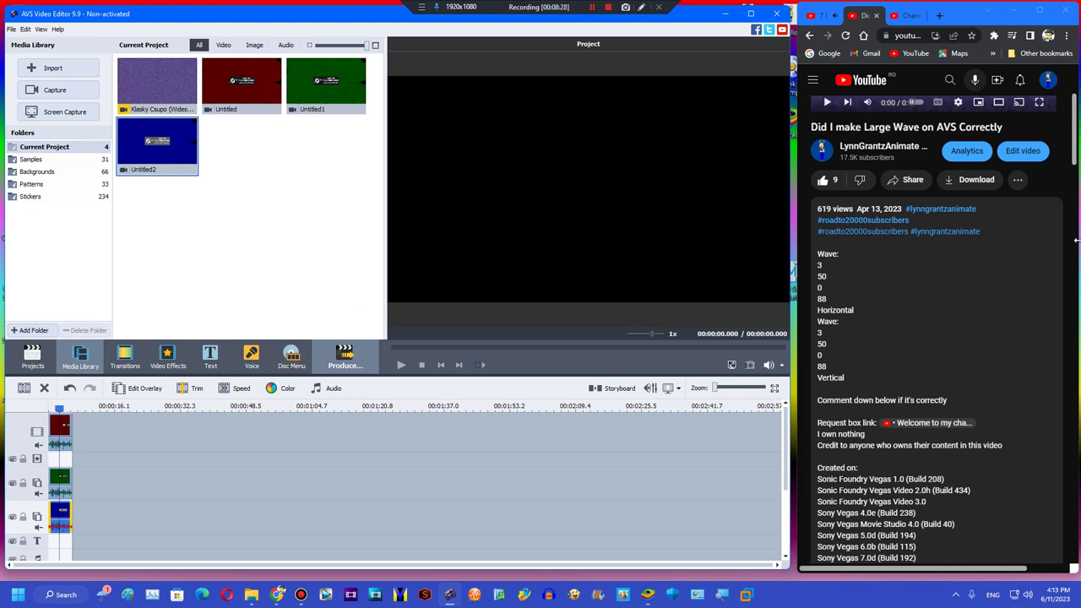
pyautogui.scroll(3, 999, 500)
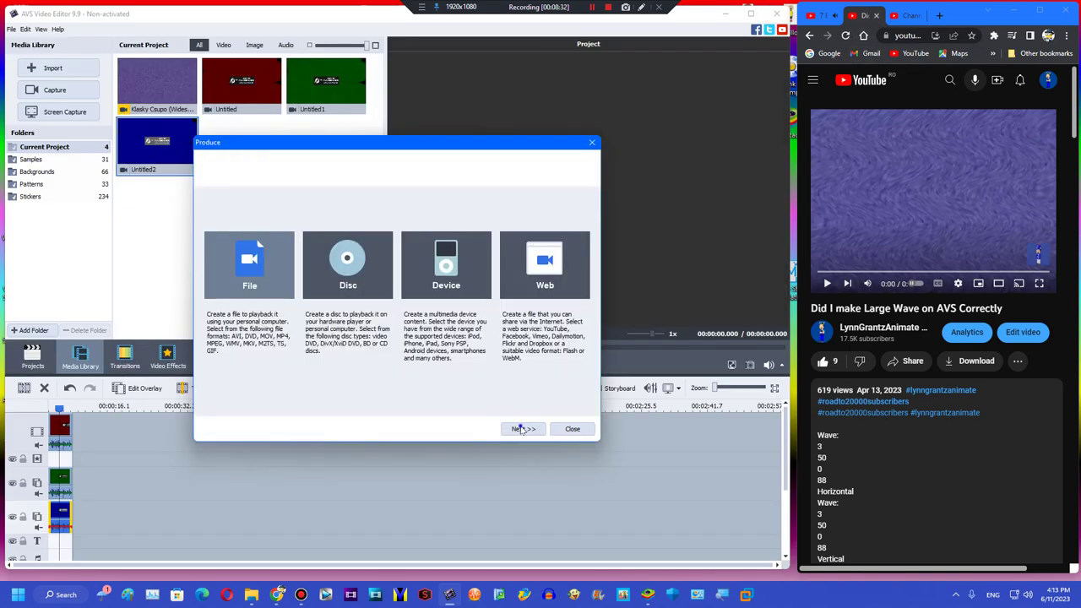
pyautogui.click(883, 17)
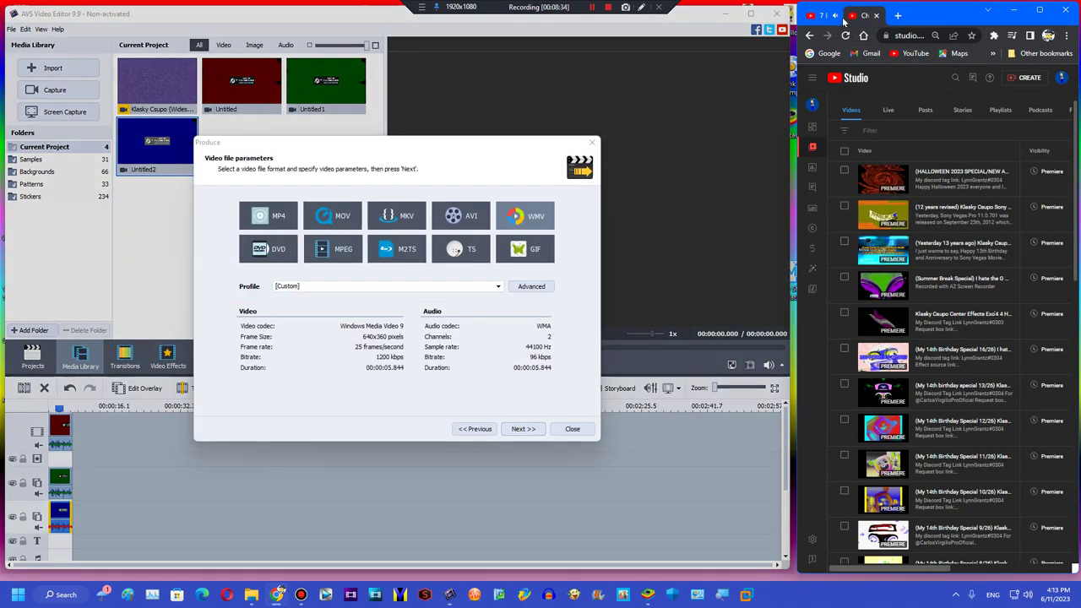
pyautogui.click(523, 429)
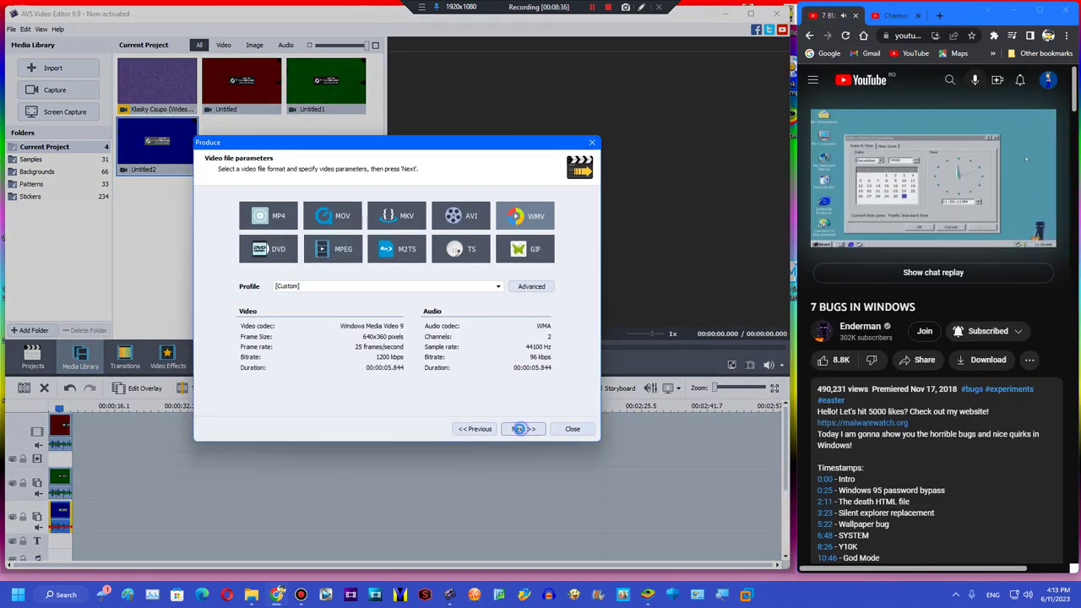
pyautogui.doubleClick(486, 246)
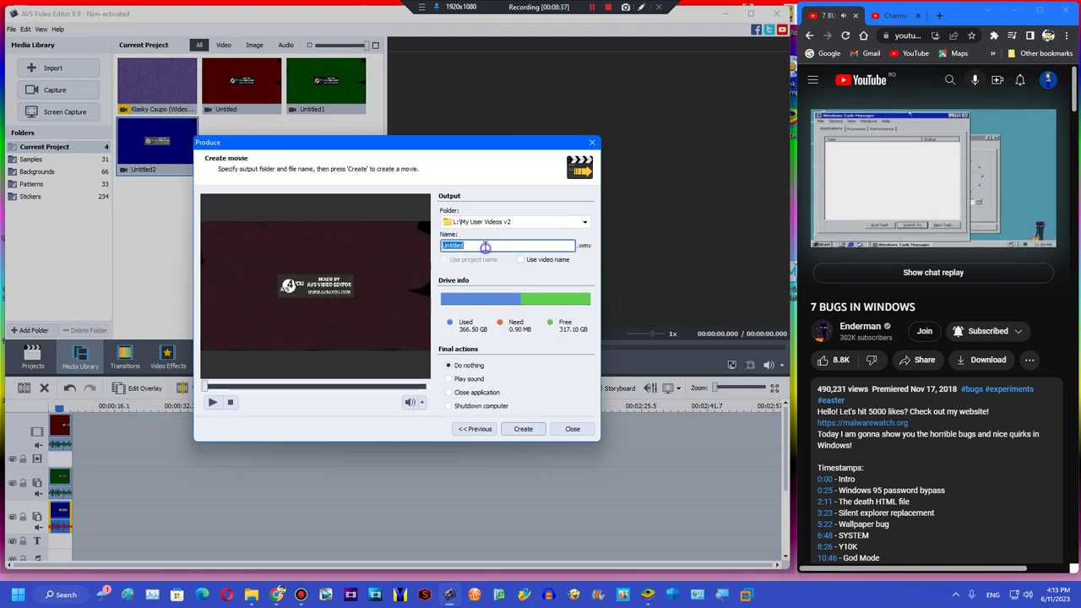
pyautogui.click(523, 429)
pyautogui.click(355, 347)
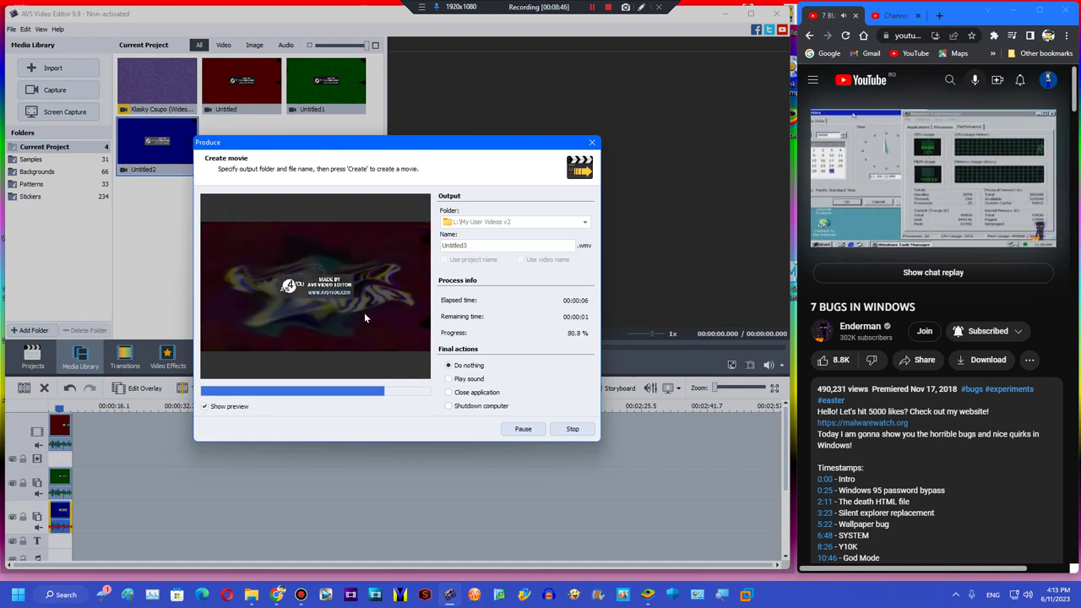
pyautogui.click(422, 314)
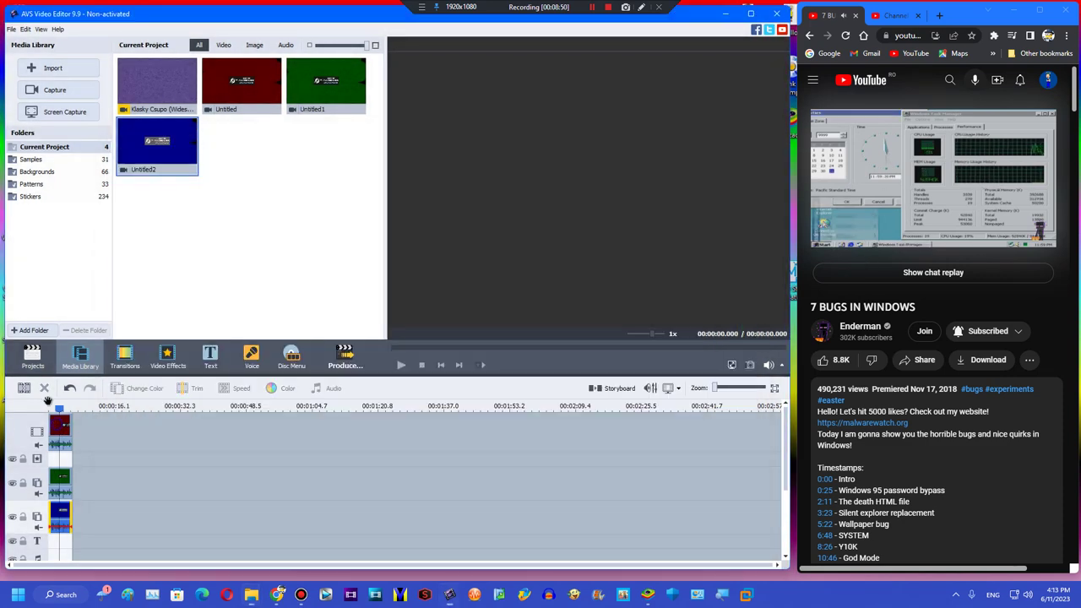
# Clear the clips from the timeline and place the Untitled3 video from the My User Videos v2 folder on the main video line
pyautogui.click(58, 430)
pyautogui.press('Delete')
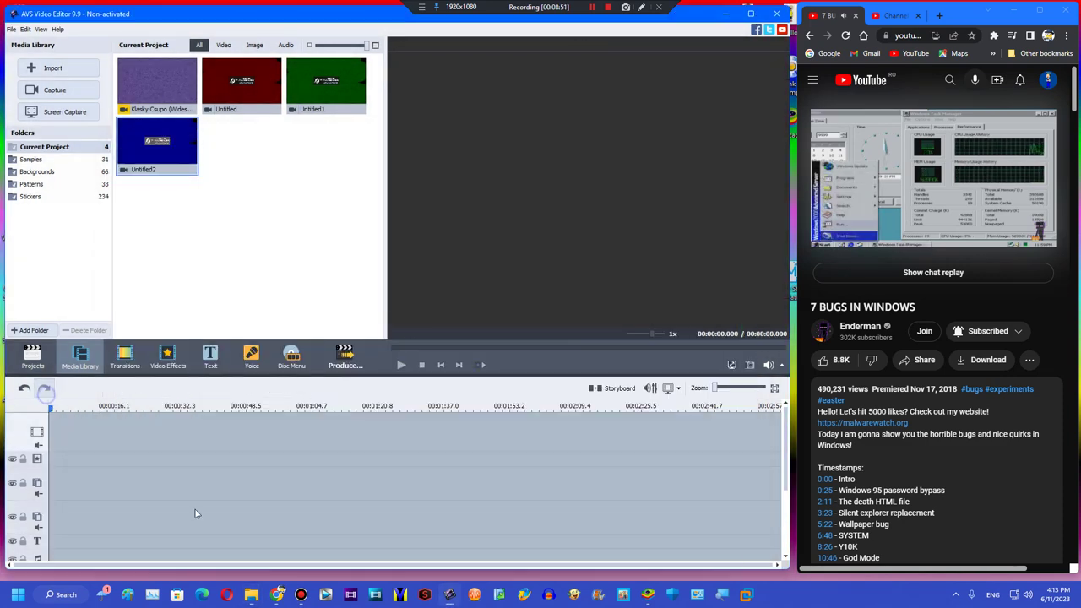
pyautogui.click(251, 594)
pyautogui.click(300, 523)
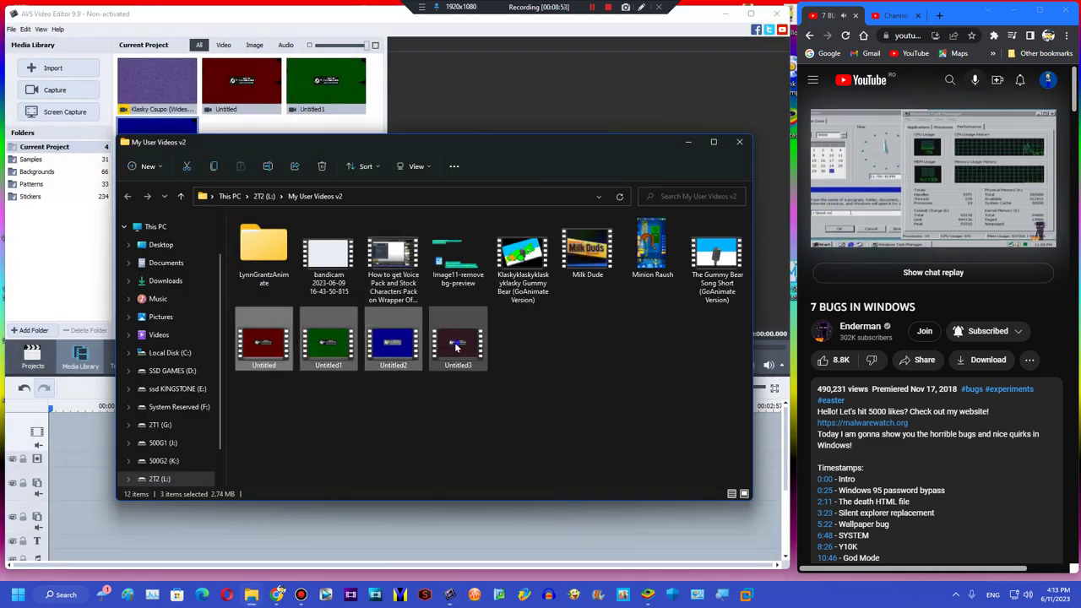
pyautogui.moveTo(457, 342); pyautogui.dragTo(74, 433)
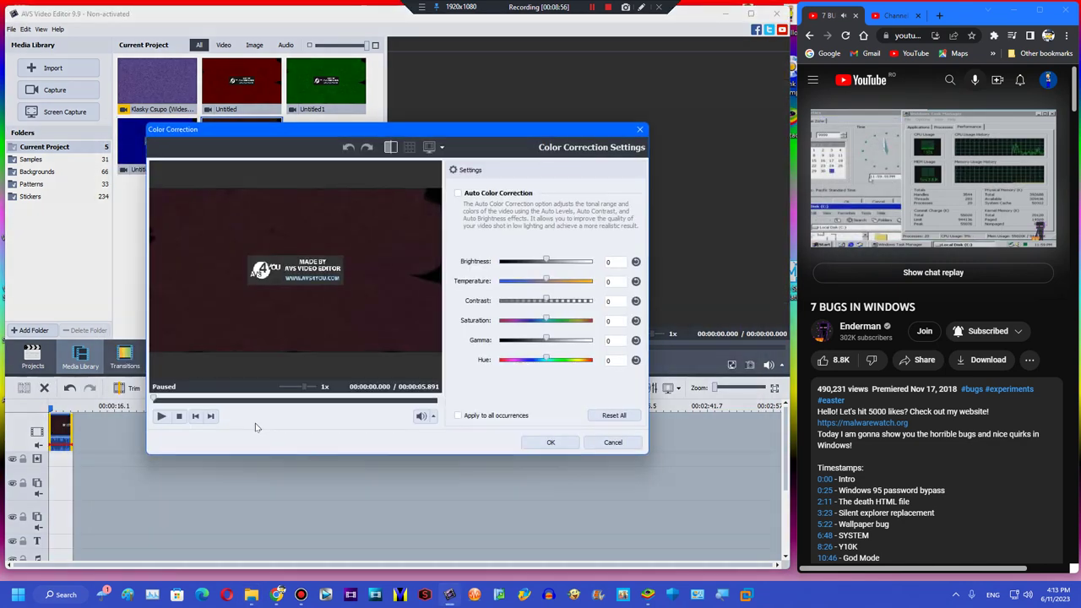
# Set the Untitled3 clip's color correction to Brightness 80 and Contrast 45, checking frames around two seconds in
pyautogui.click(250, 398)
pyautogui.click(616, 264)
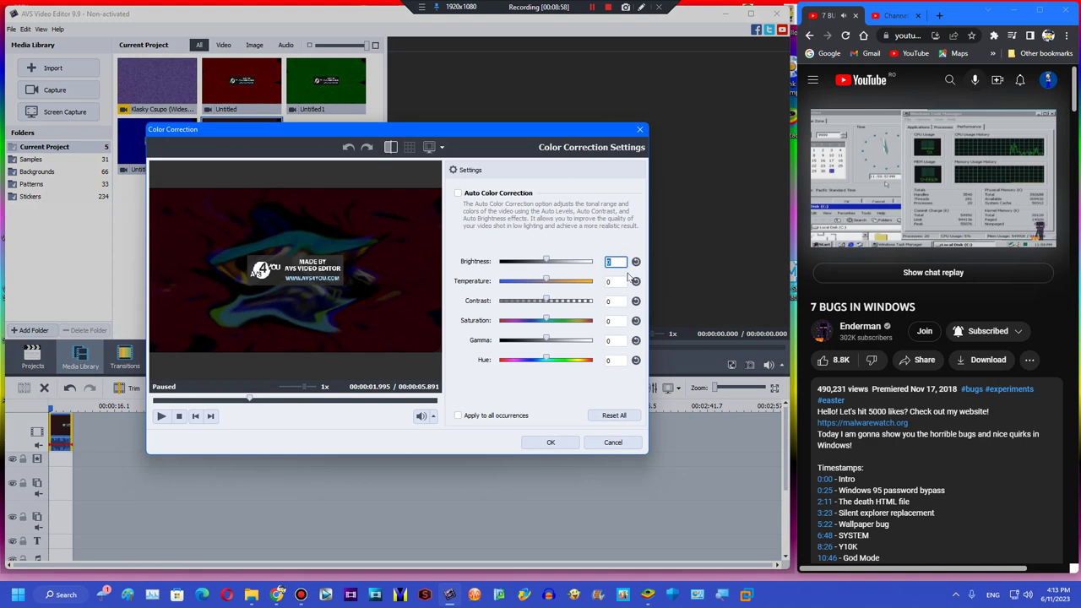
pyautogui.click(613, 300)
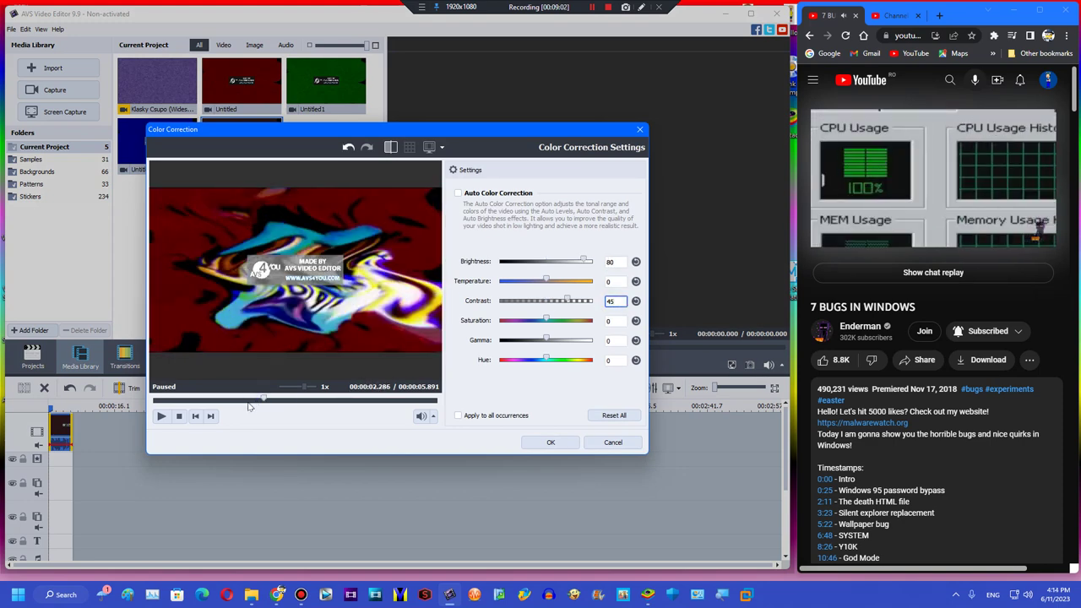
pyautogui.moveTo(249, 400); pyautogui.dragTo(241, 400)
pyautogui.write('45')
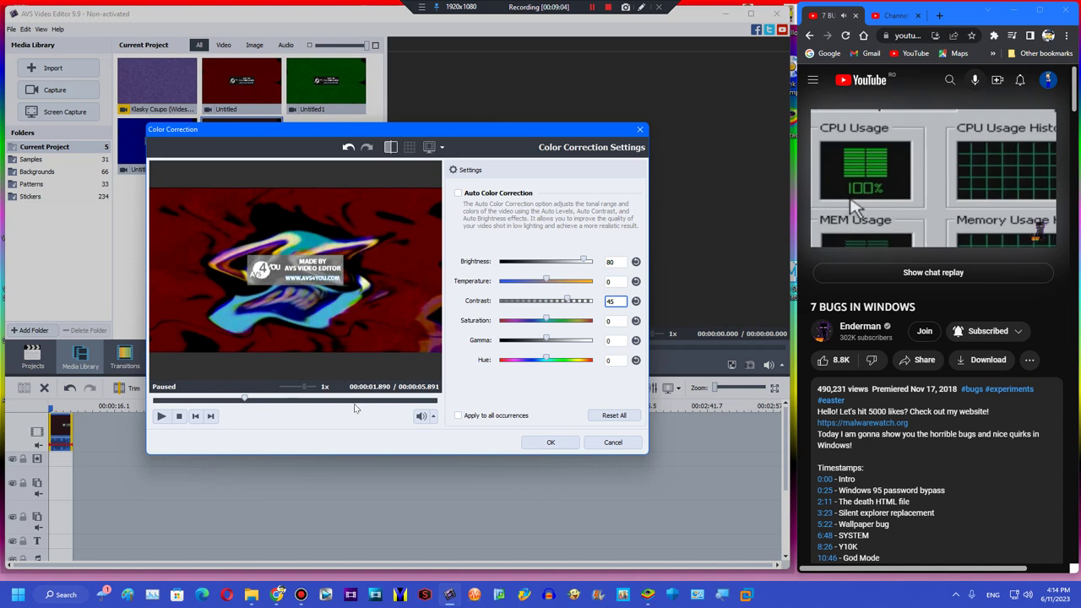
pyautogui.click(551, 442)
# Add the original Klasky Csupo (Widescreen) clip after Untitled3 on the timeline and compare the two in the preview
pyautogui.moveTo(149, 101); pyautogui.dragTo(169, 432)
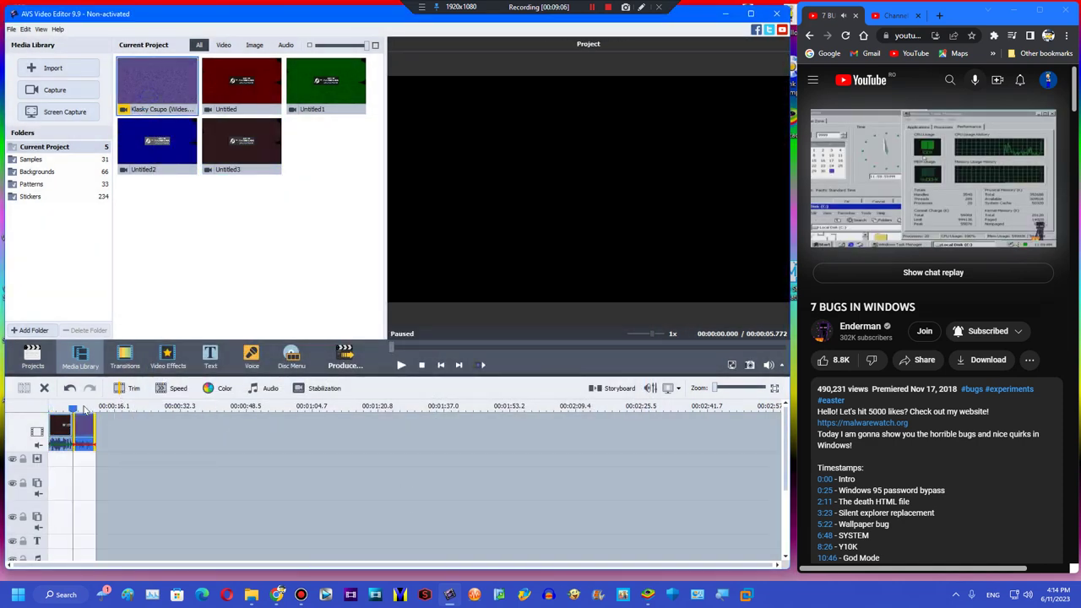
pyautogui.click(81, 407)
pyautogui.moveTo(81, 408); pyautogui.dragTo(51, 408)
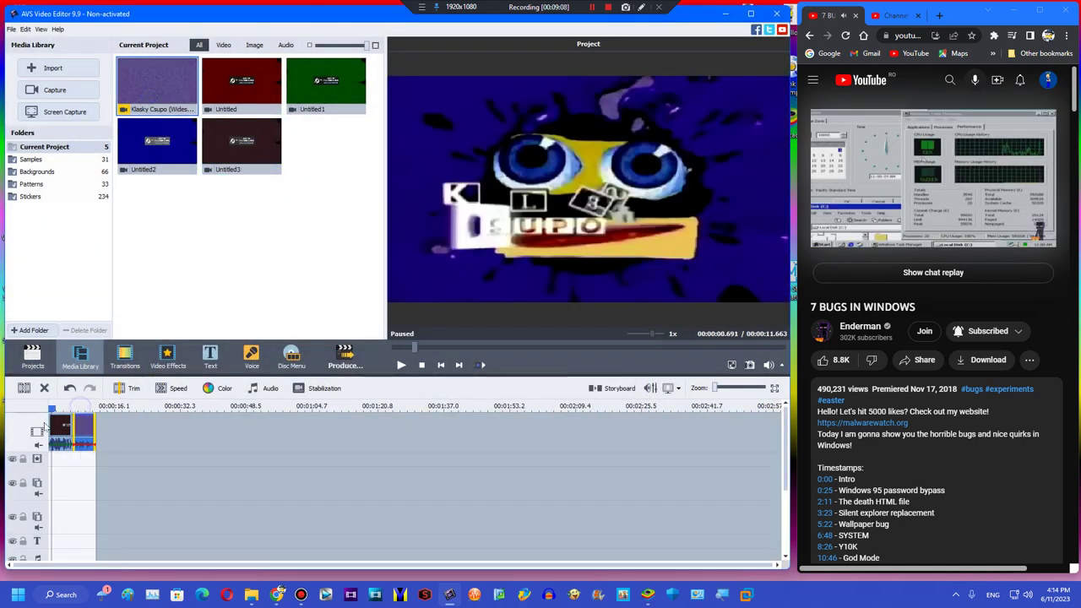
pyautogui.click(60, 414)
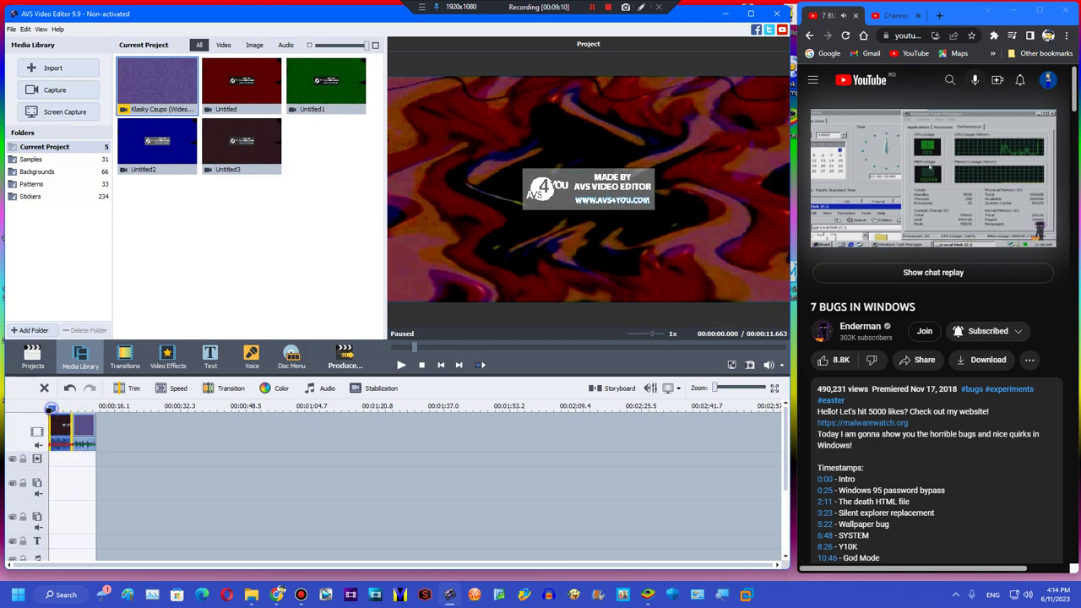
pyautogui.click(74, 424)
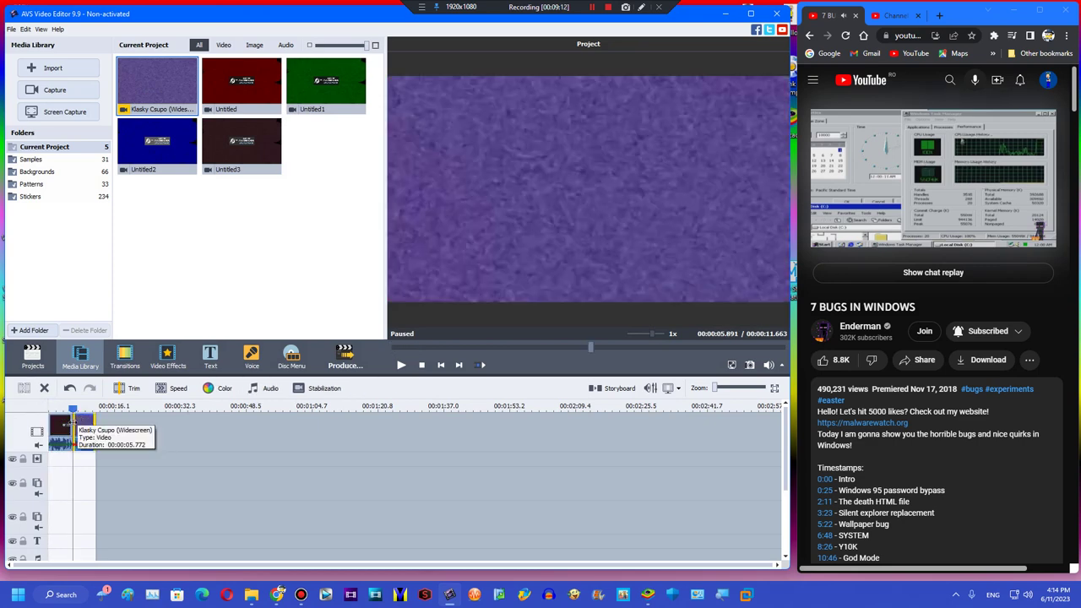
pyautogui.click(64, 425)
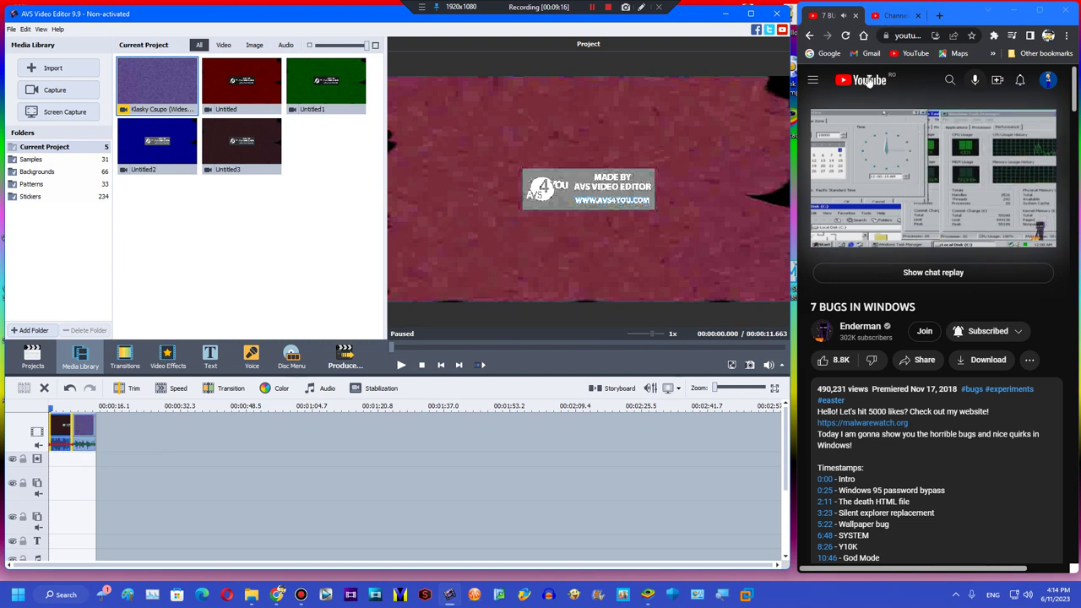
# Switch to Chrome and open the YouTube home page and the Klasky Csupo in Hot Slideshow video in new tabs
pyautogui.middleClick(947, 84)
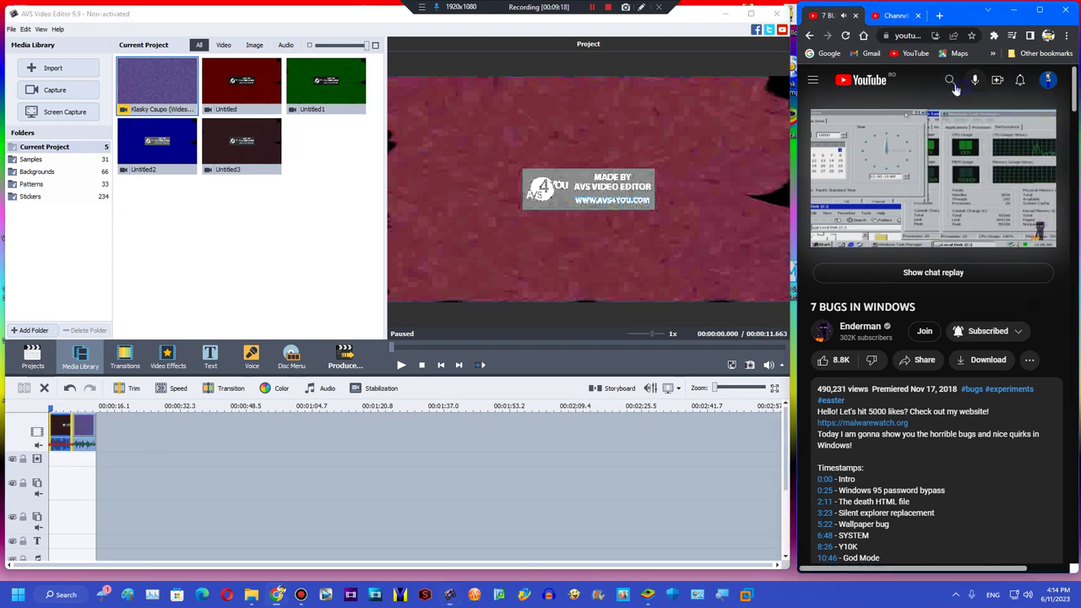
pyautogui.middleClick(861, 80)
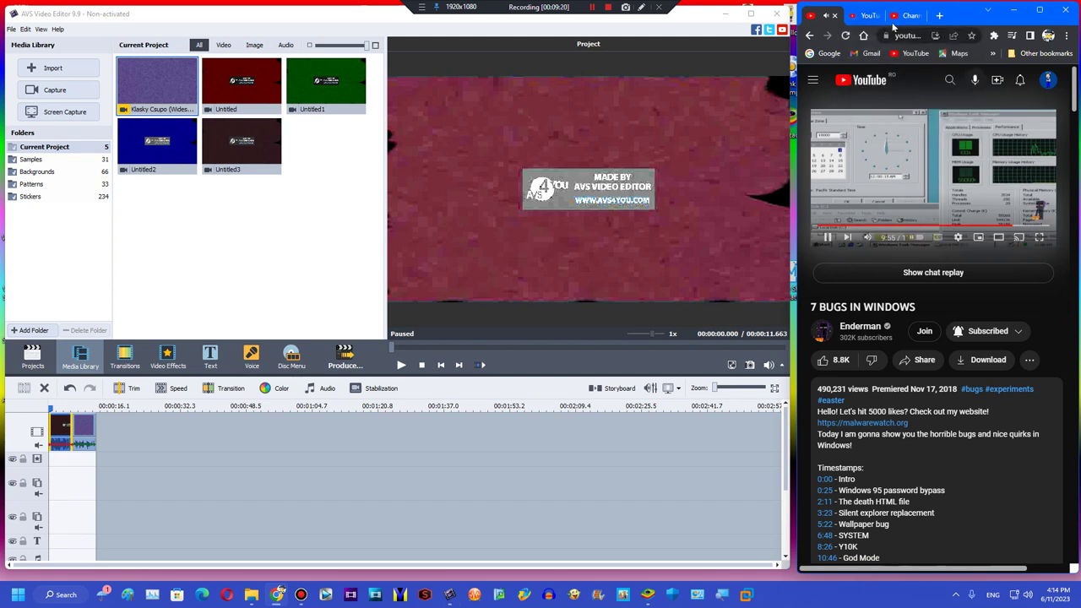
pyautogui.click(863, 24)
pyautogui.click(943, 80)
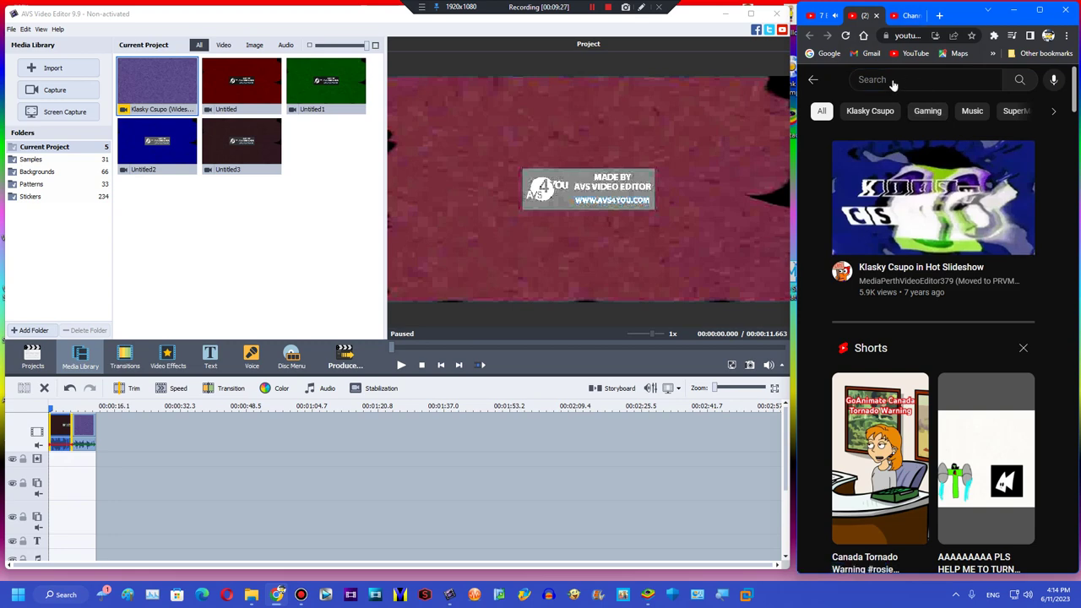
pyautogui.click(814, 18)
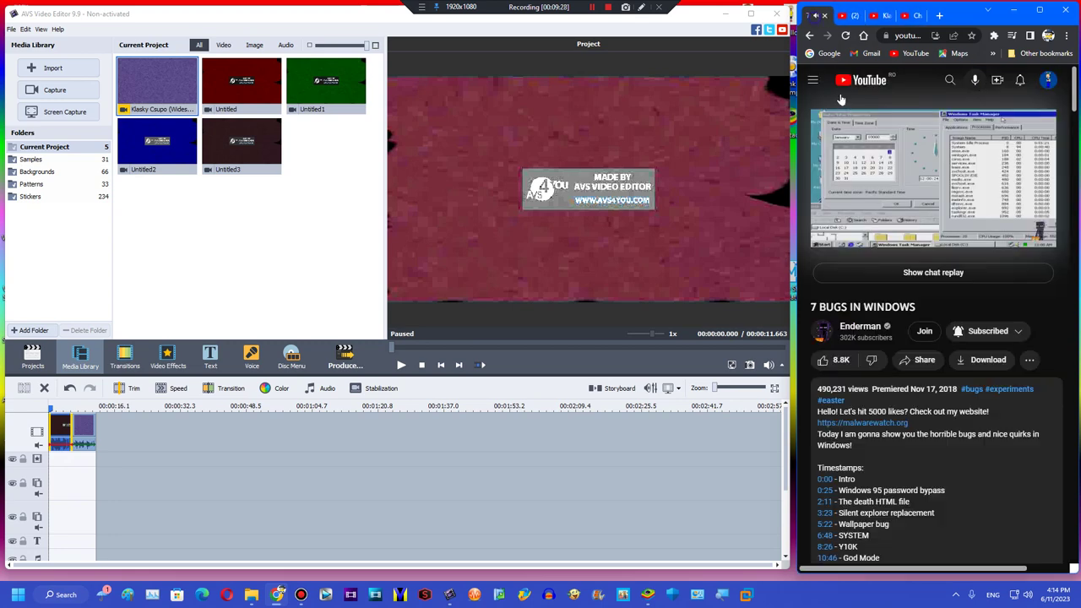
pyautogui.click(843, 130)
pyautogui.click(596, 9)
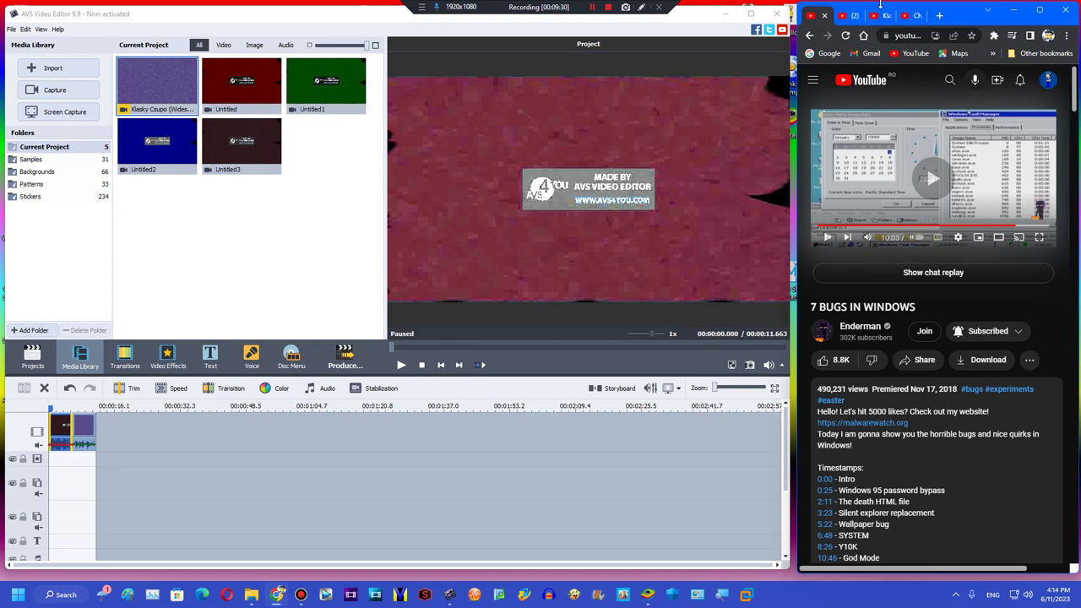
# Search YouTube for "how to make rgb to bgr" from the home page tab
pyautogui.click(857, 18)
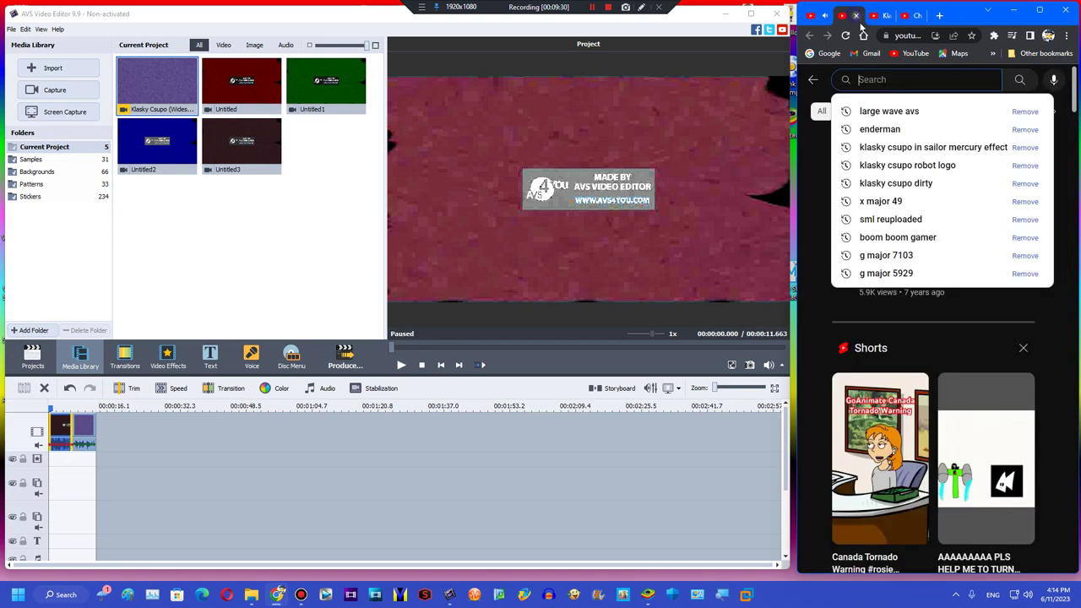
pyautogui.click(902, 93)
pyautogui.click(899, 78)
pyautogui.write('how to ma')
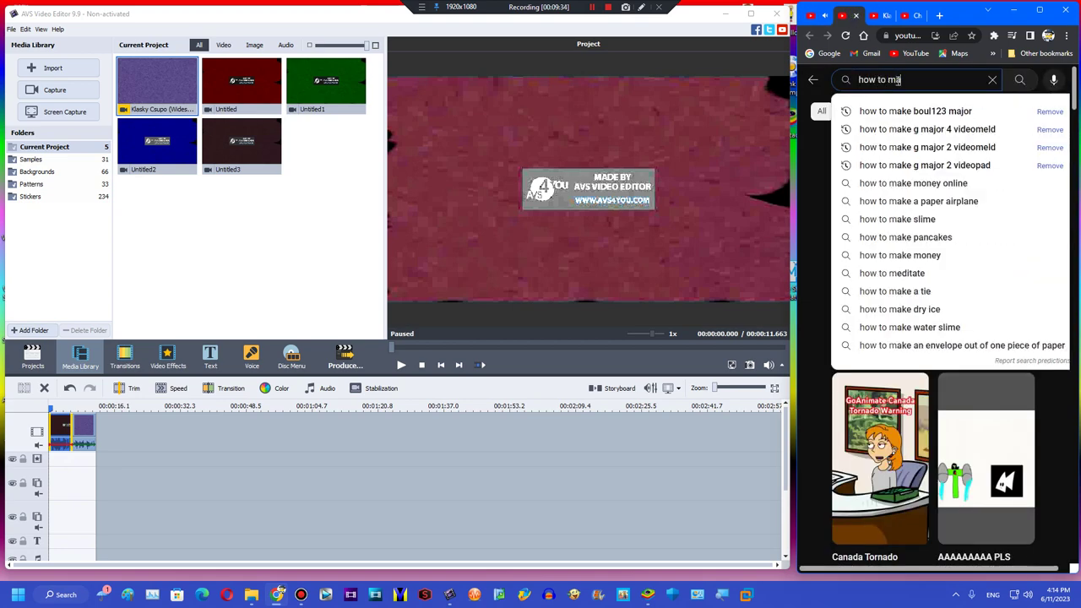
pyautogui.write('ke rgb to bgr')
pyautogui.press('Return')
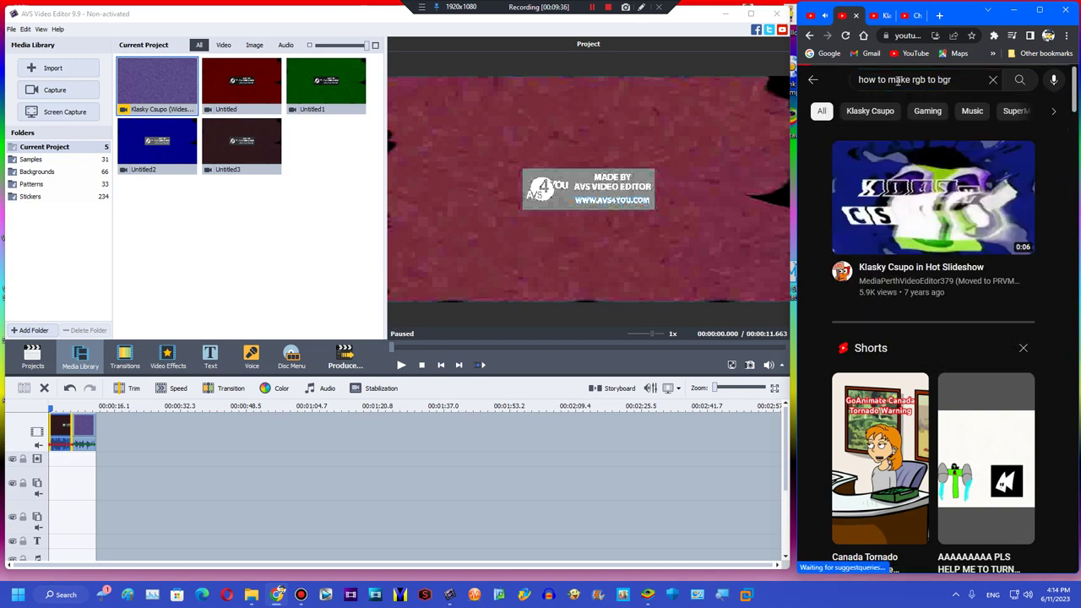
# Maximize the browser, refine the search to "how to make rgb to bgr avs" and look through the results
pyautogui.click(1033, 8)
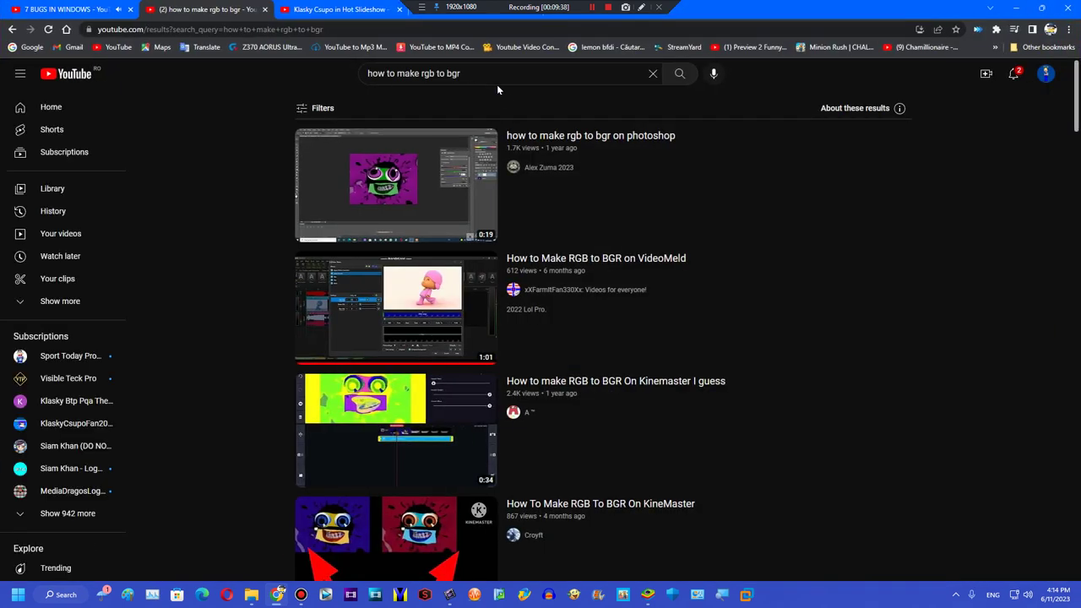
pyautogui.click(488, 72)
pyautogui.write('avs')
pyautogui.press('Return')
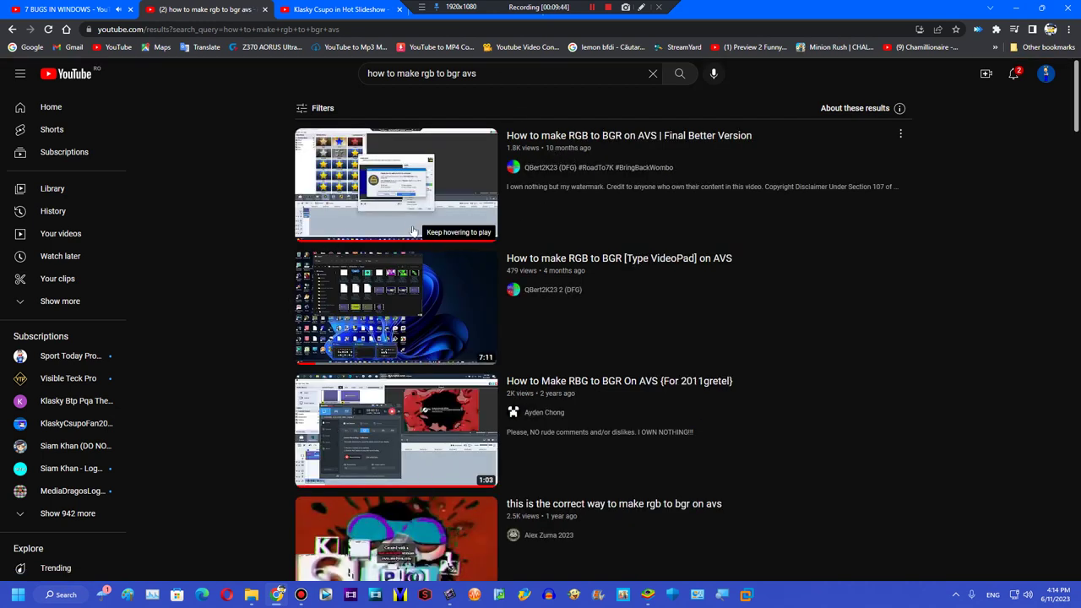
pyautogui.moveTo(399, 208)
pyautogui.scroll(-5, 399, 208)
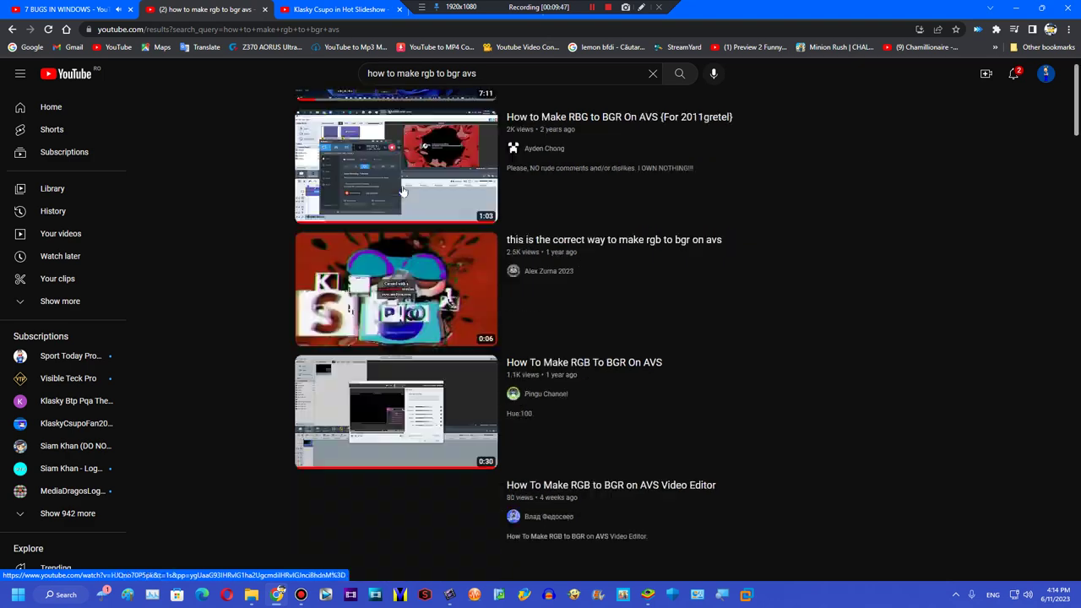
pyautogui.scroll(-6, 394, 234)
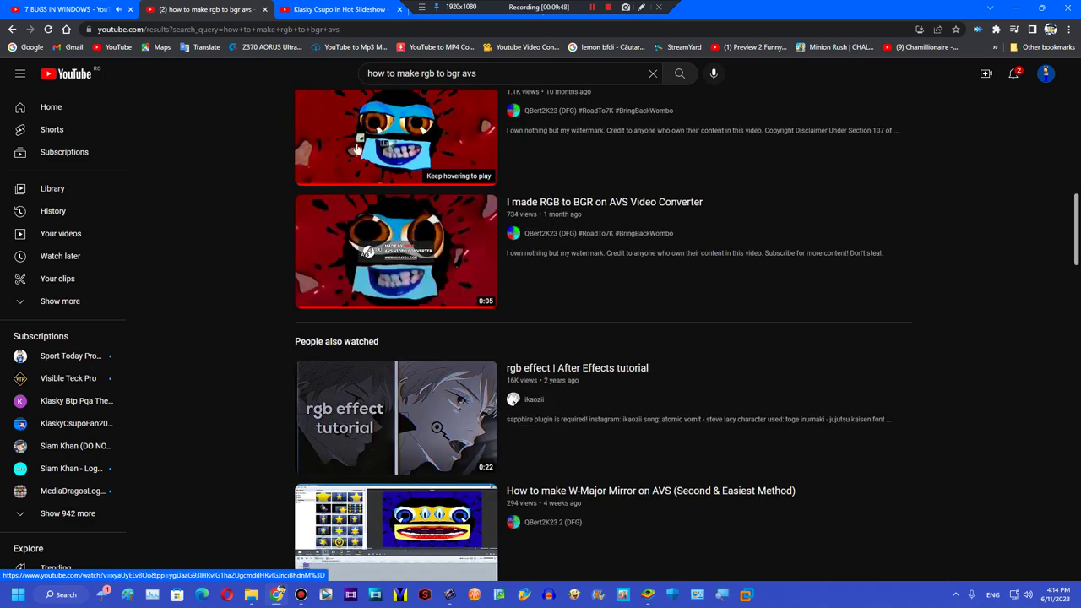
pyautogui.scroll(-10, 363, 169)
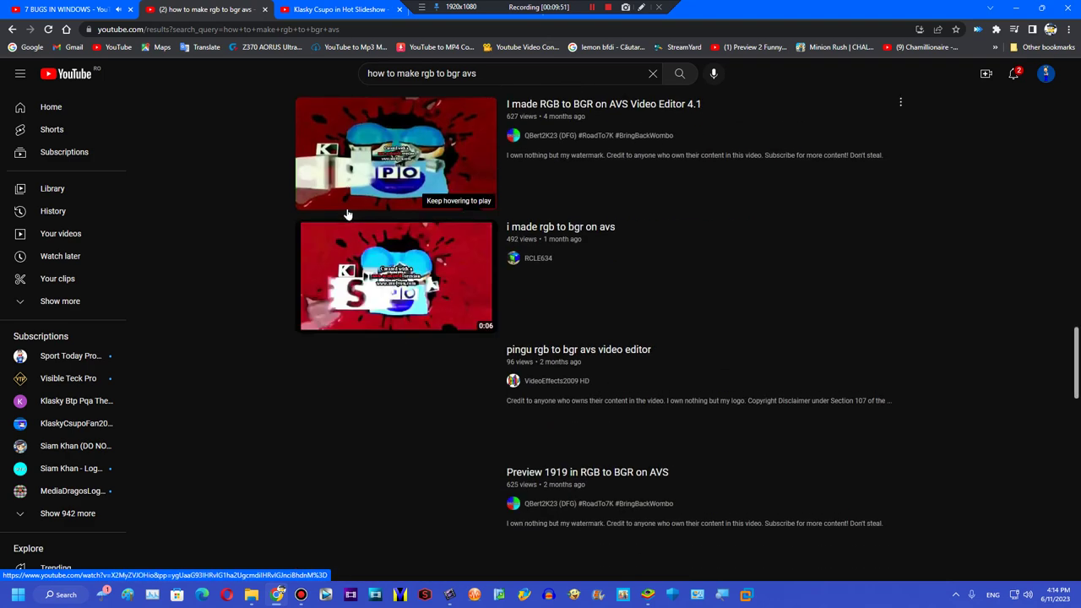
pyautogui.scroll(-5, 367, 190)
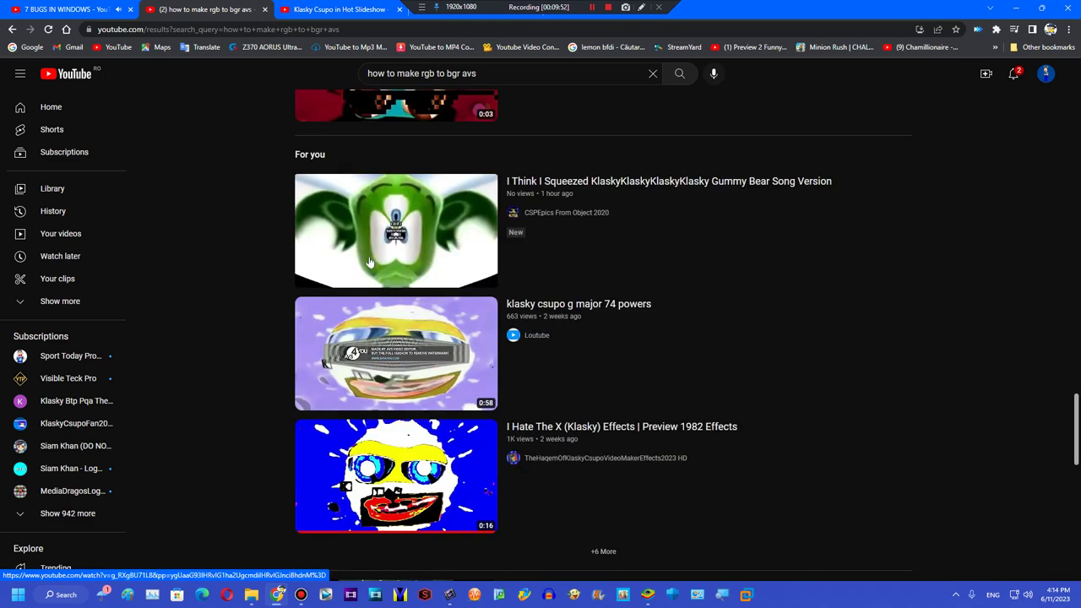
# Search YouTube for "how to make klasky csupo 2001 effects avs"
pyautogui.moveTo(476, 73); pyautogui.dragTo(415, 71)
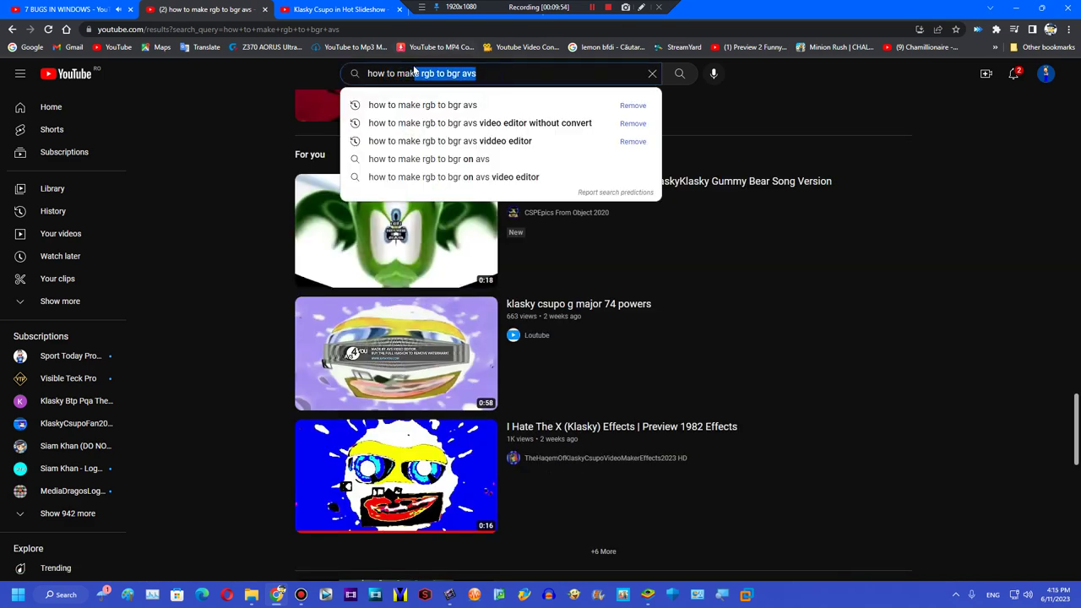
pyautogui.write('klasky')
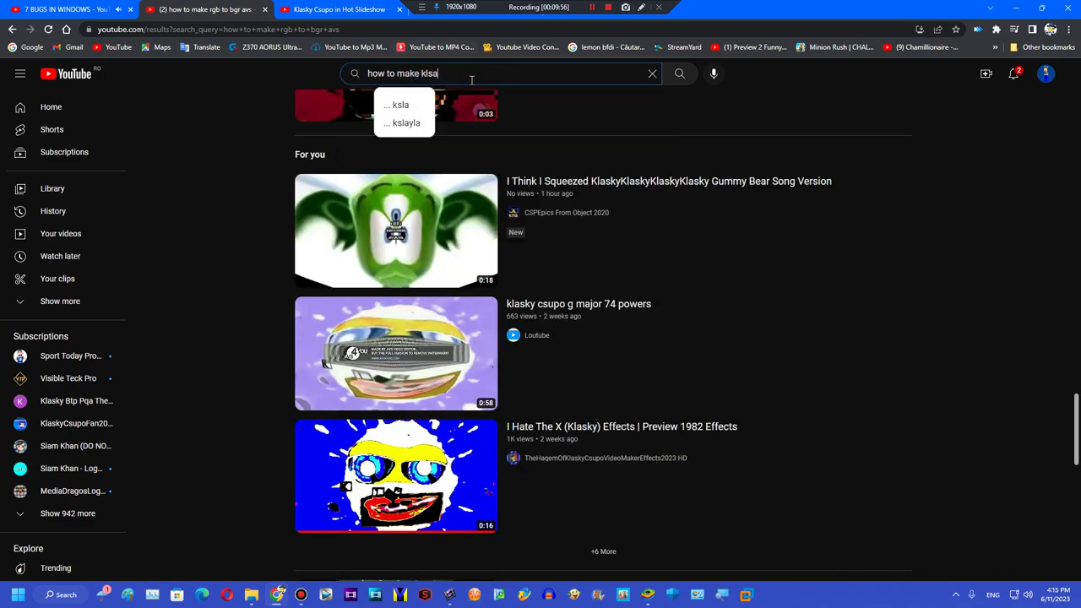
pyautogui.write(' csupo 20')
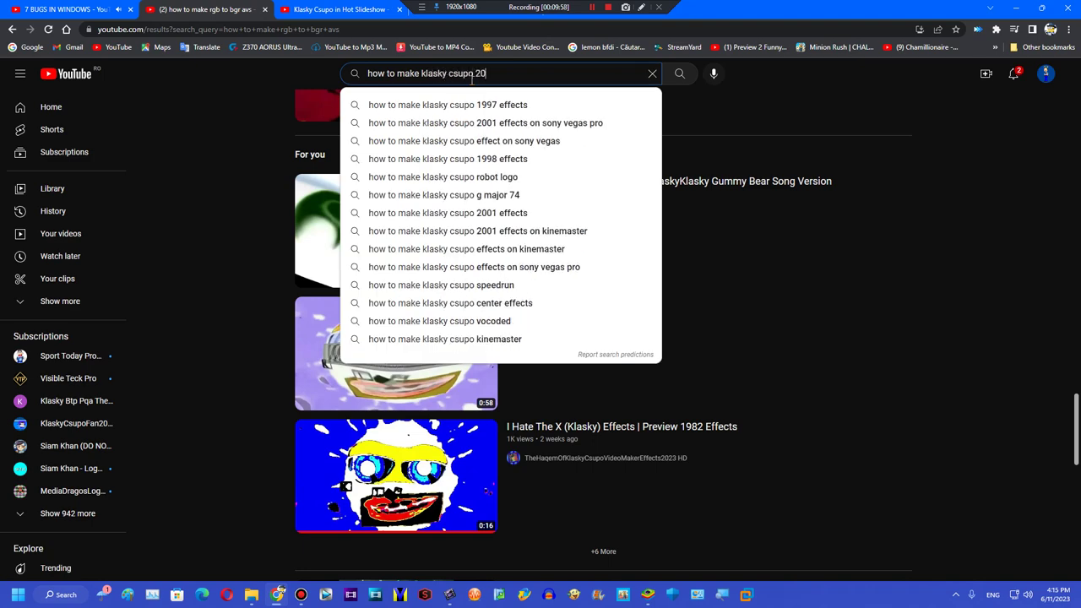
pyautogui.write('01 effects avs')
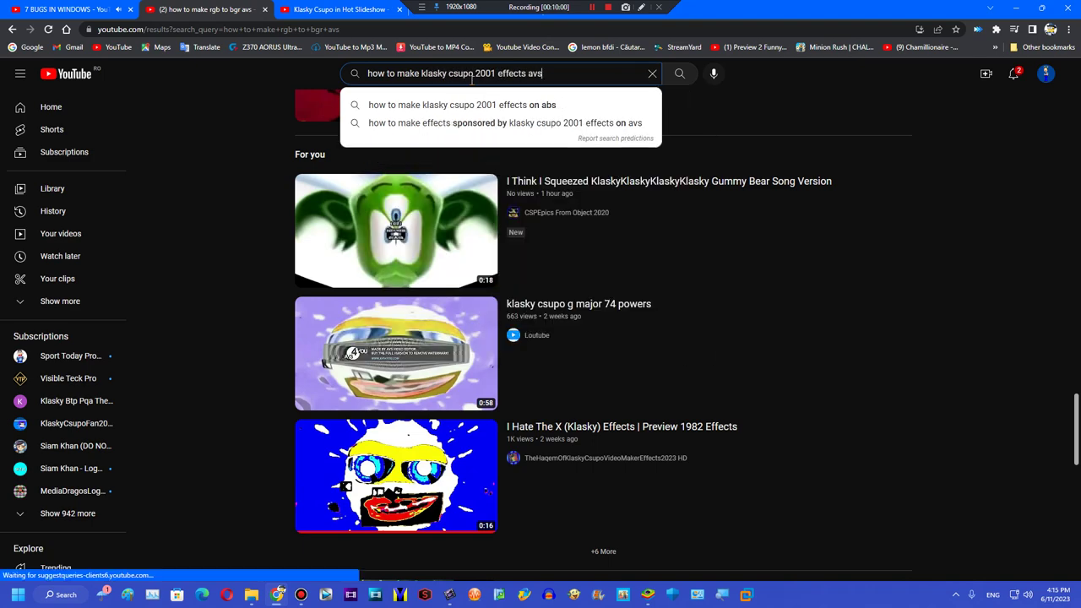
pyautogui.press('Return')
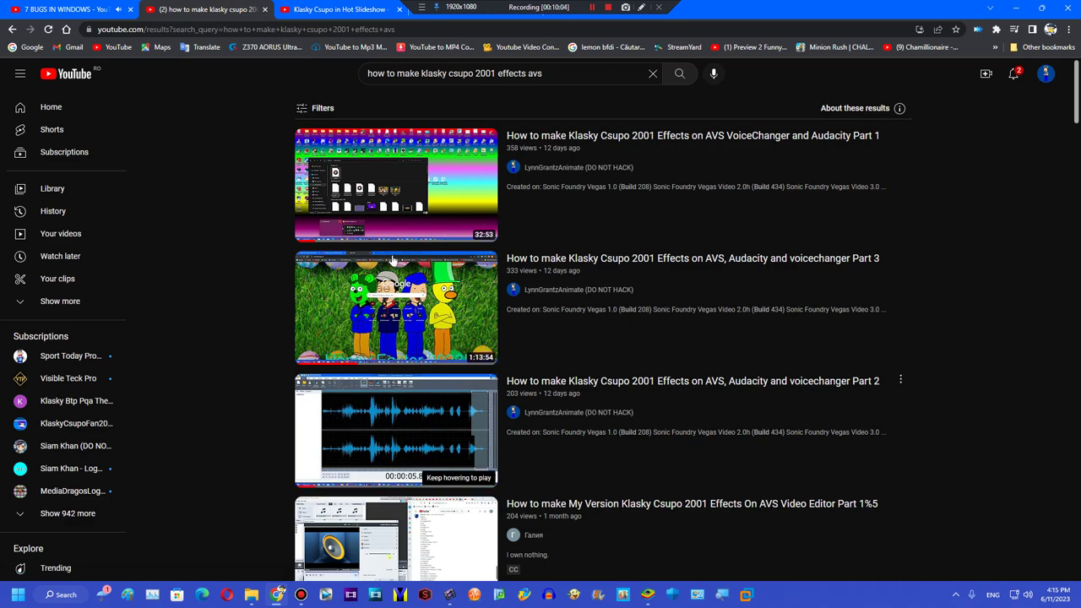
# Open the video How to make Klasky Csupo 2001 Effects on AVS VoiceChanger and Audacity Part 1 and skip to about 15:39
pyautogui.click(23, 6)
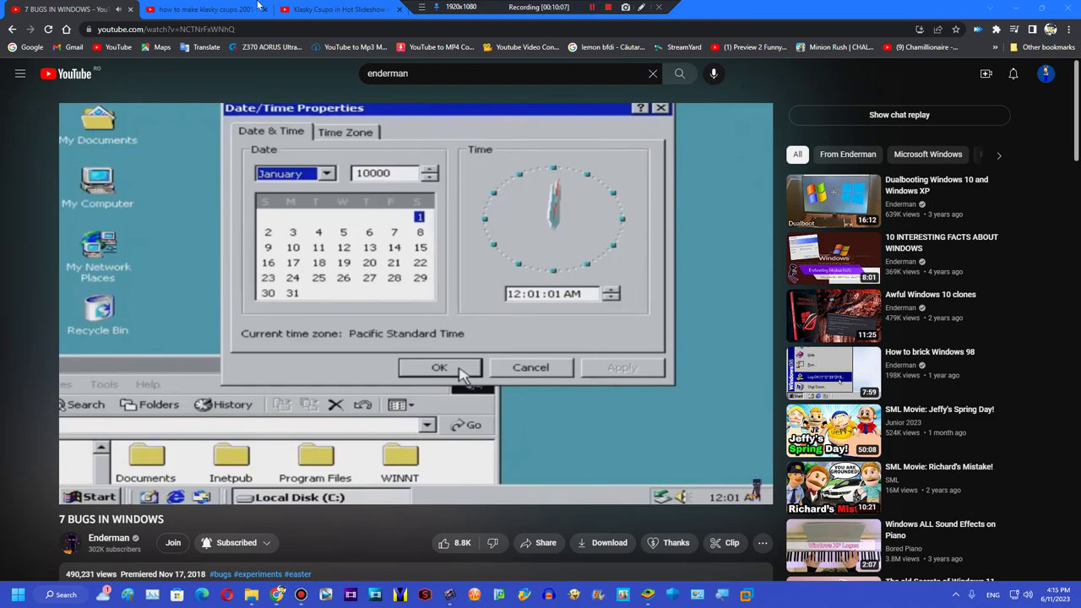
pyautogui.click(207, 9)
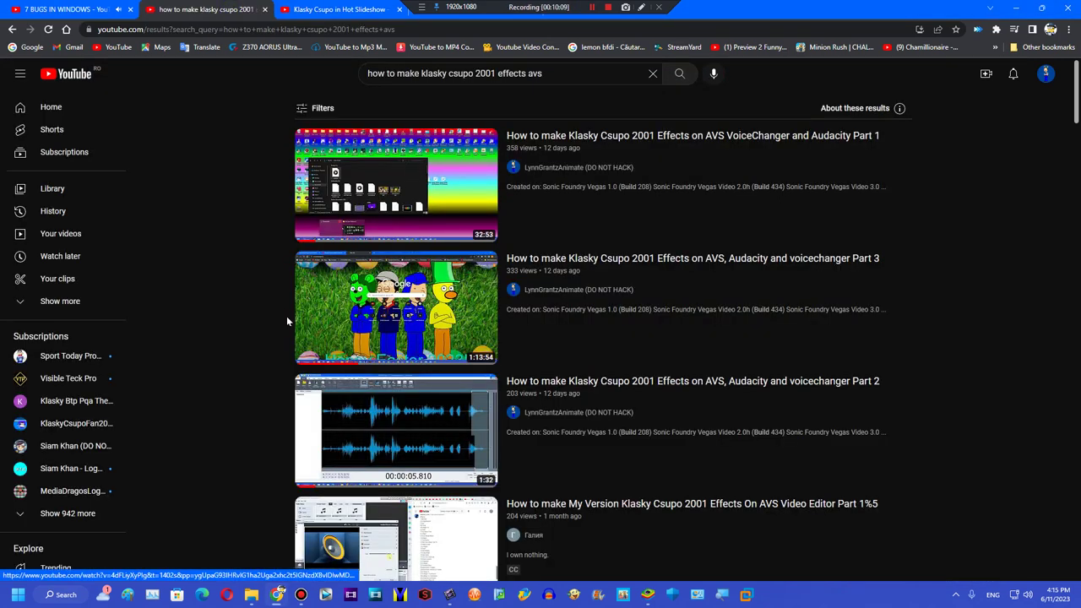
pyautogui.click(296, 410)
pyautogui.click(10, 29)
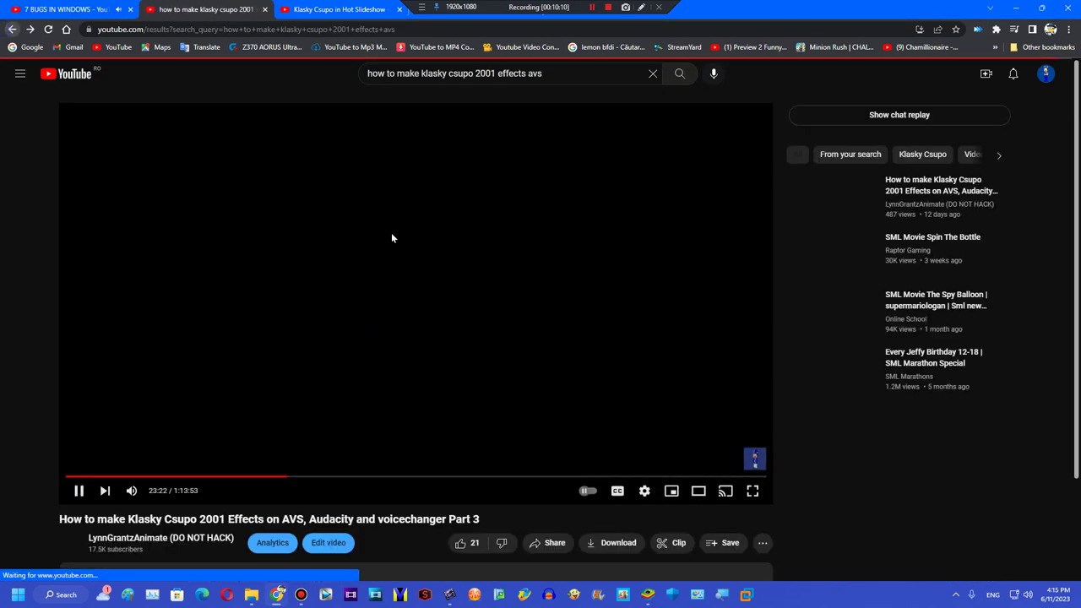
pyautogui.click(411, 212)
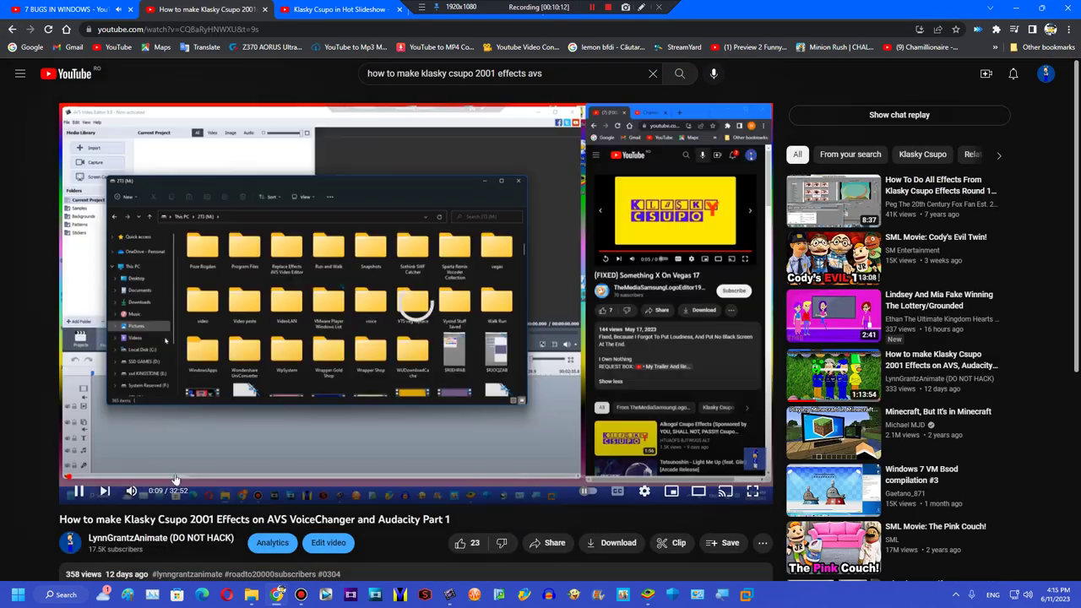
pyautogui.moveTo(94, 476); pyautogui.dragTo(400, 507)
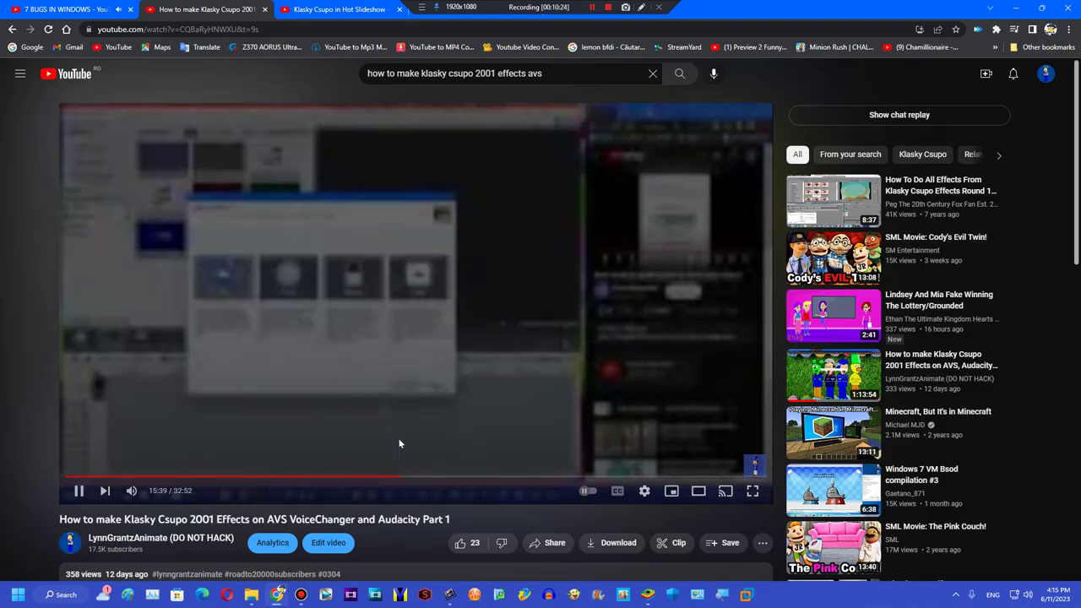
# Watch the tutorial in full screen, skipping ahead to about 16:22 to read its color correction values, and exit full screen
pyautogui.press('F11')
pyautogui.press('f')
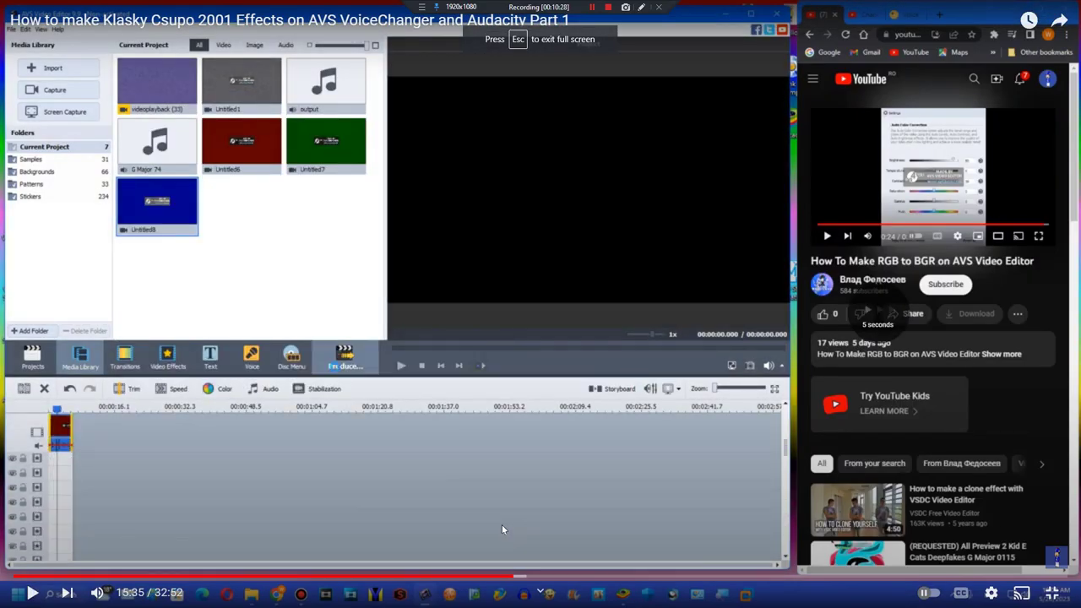
pyautogui.press('Right')
pyautogui.press('Right')
pyautogui.press('Right')
pyautogui.press('Right')
pyautogui.press('Right')
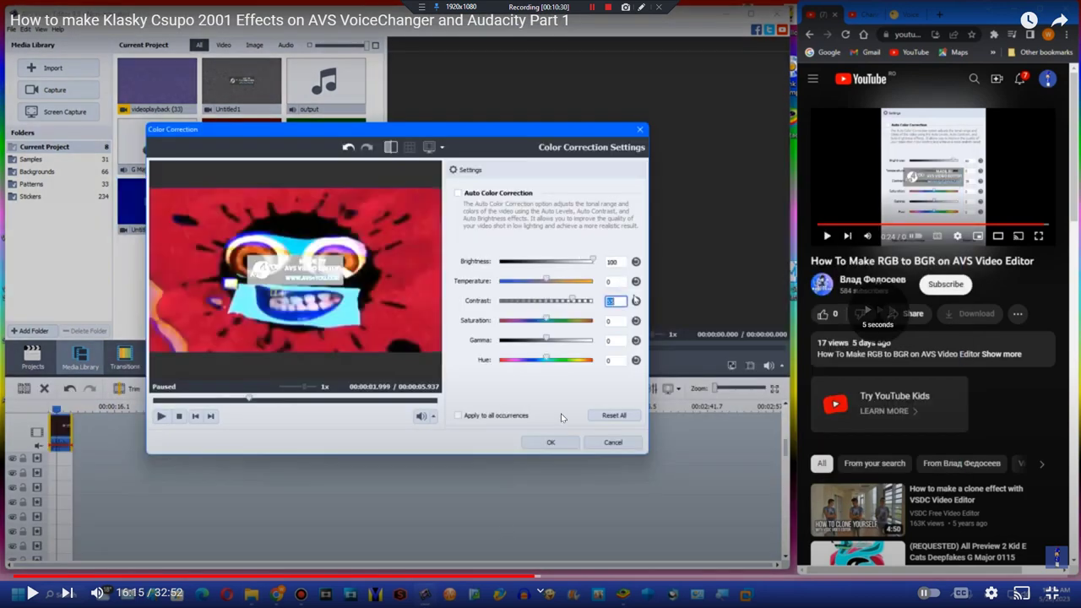
pyautogui.press('Right')
pyautogui.press('Right')
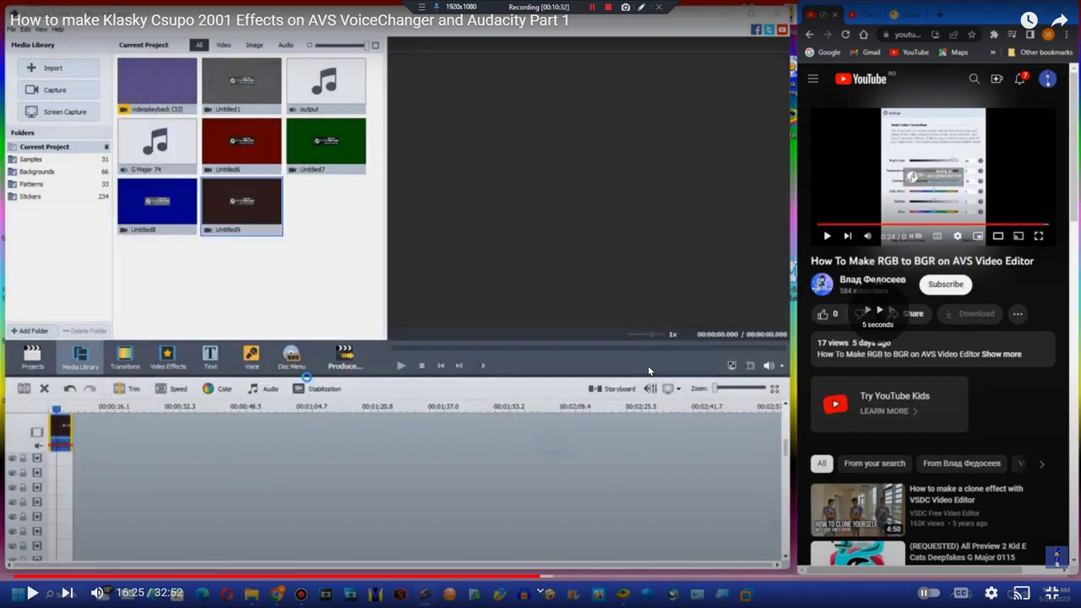
pyautogui.press('Left')
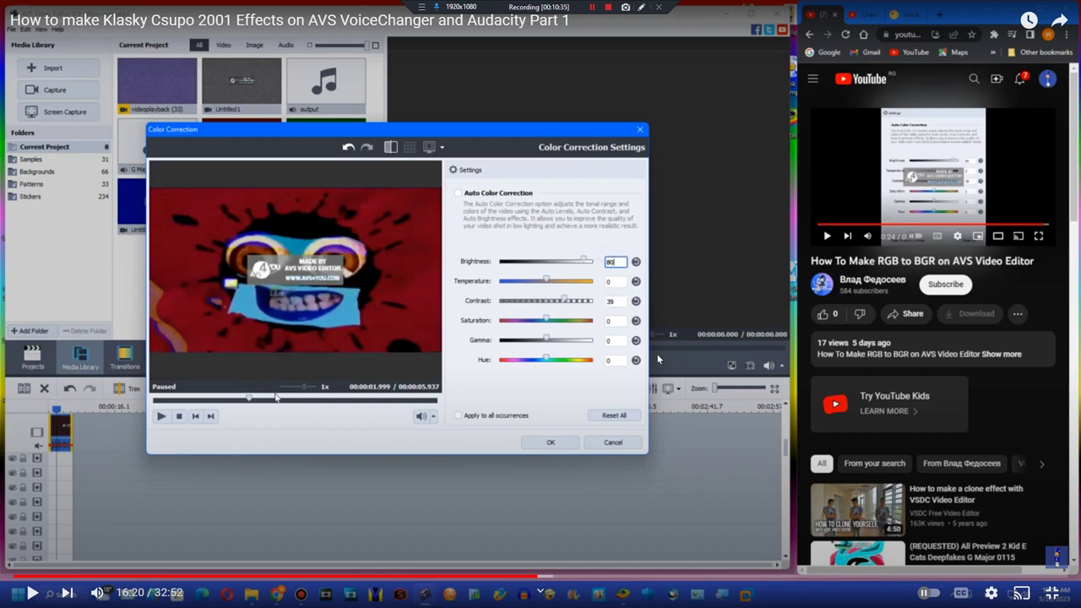
pyautogui.press('k')
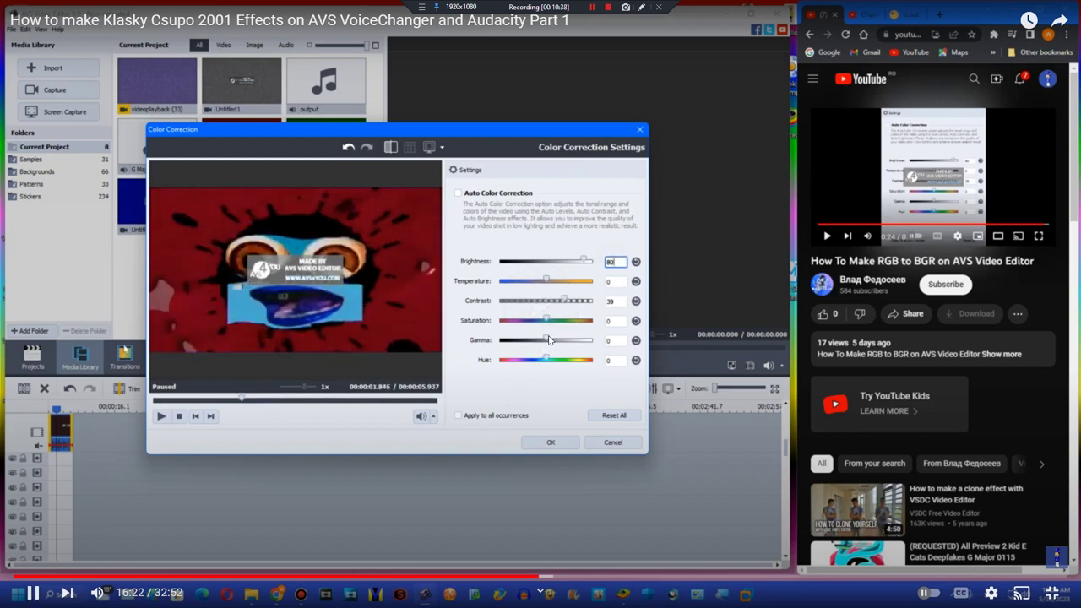
pyautogui.press('Escape')
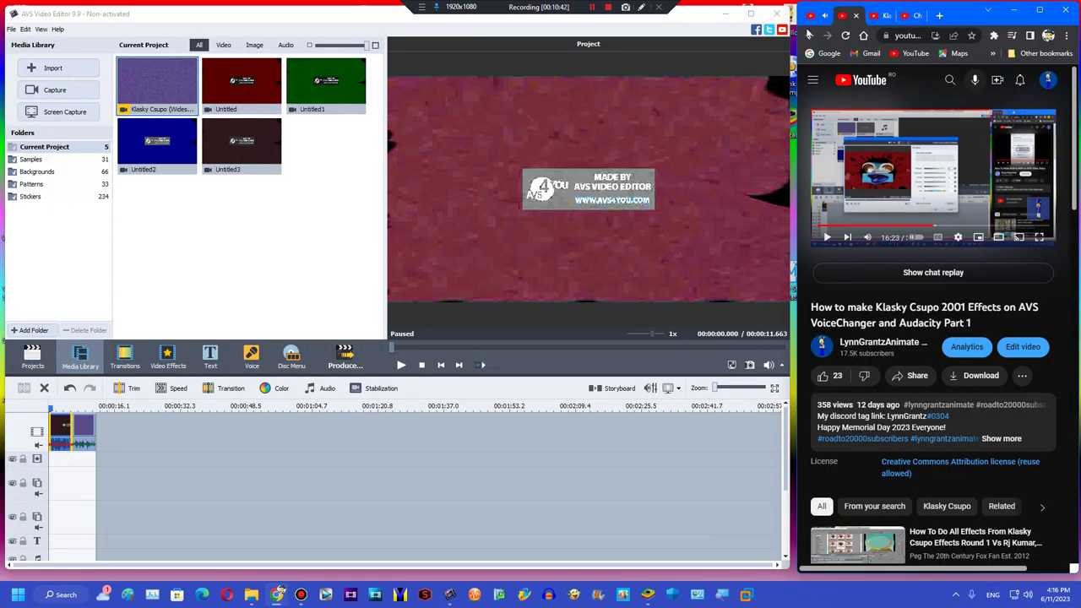
# Set the contrast of the first timeline clip to 40 in the color correction settings and check a frame around two seconds in
pyautogui.click(809, 36)
pyautogui.click(264, 386)
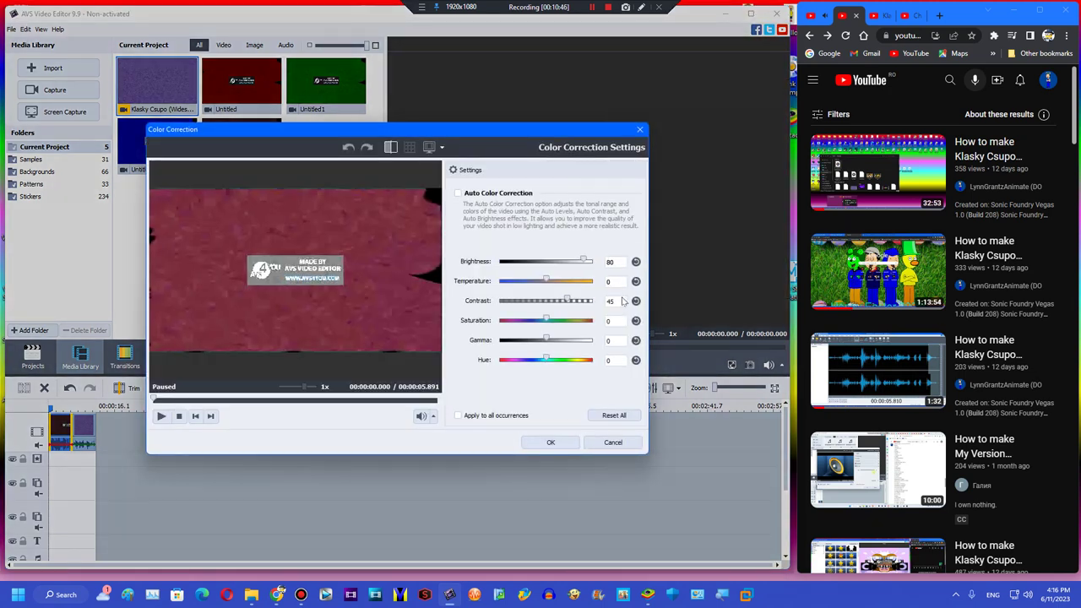
pyautogui.moveTo(271, 397)
pyautogui.mouseDown()
pyautogui.moveTo(230, 399)
pyautogui.moveTo(257, 399)
pyautogui.mouseUp()
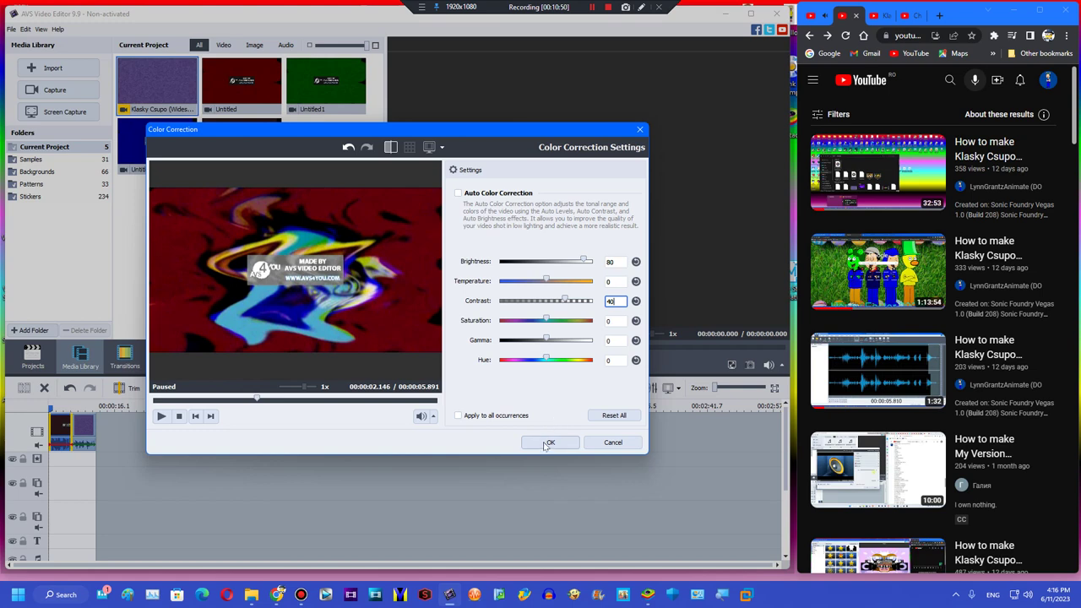
# Recheck the tutorial's color correction values at about 16:23, set the first clip's contrast to 39, and return to the search results
pyautogui.click(878, 182)
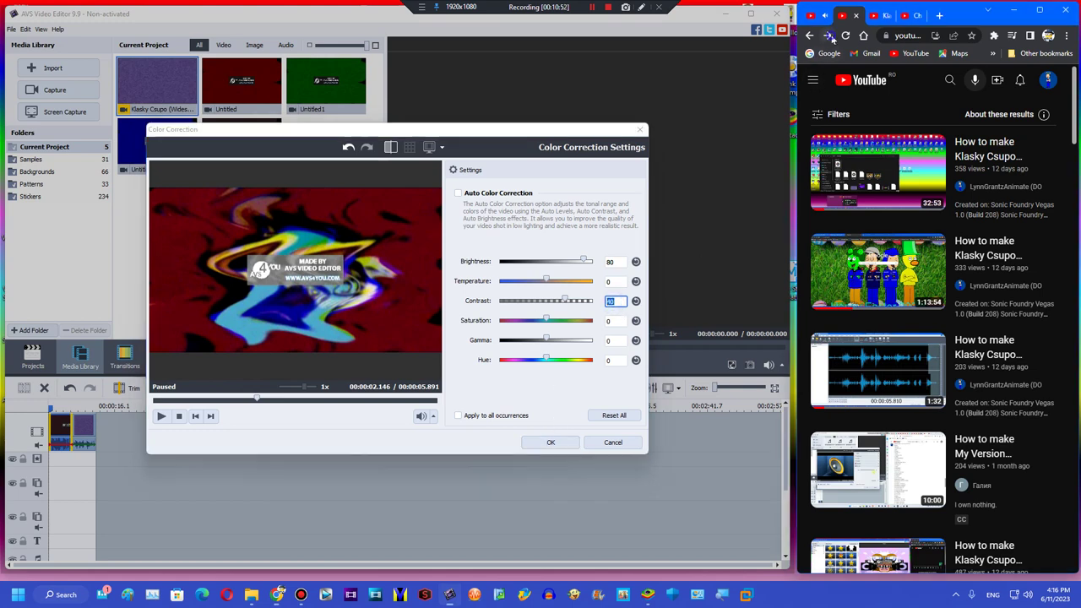
pyautogui.doubleClick(879, 196)
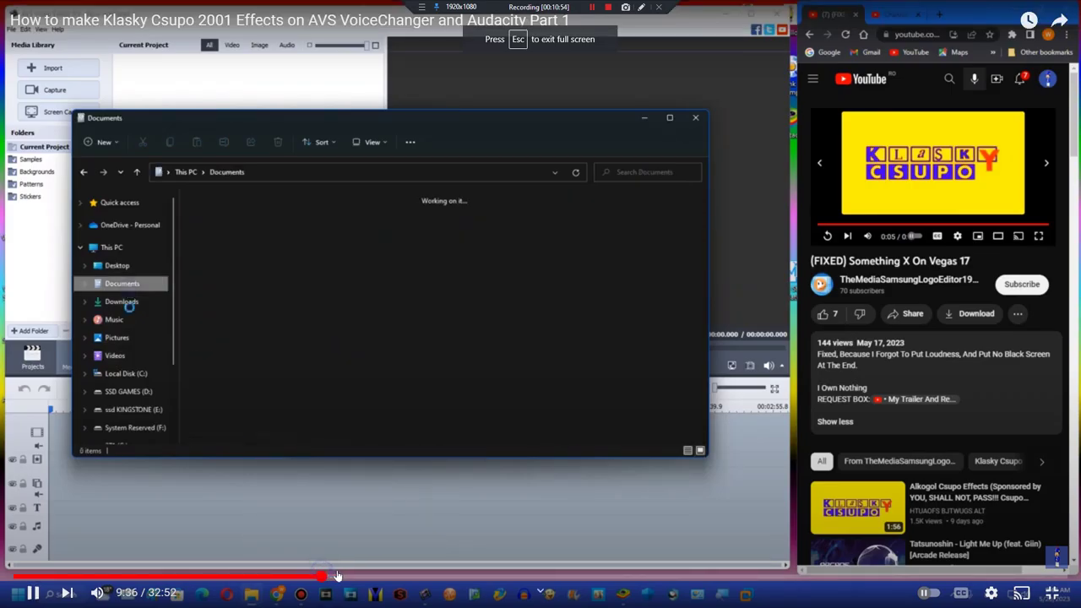
pyautogui.moveTo(321, 567); pyautogui.dragTo(547, 572)
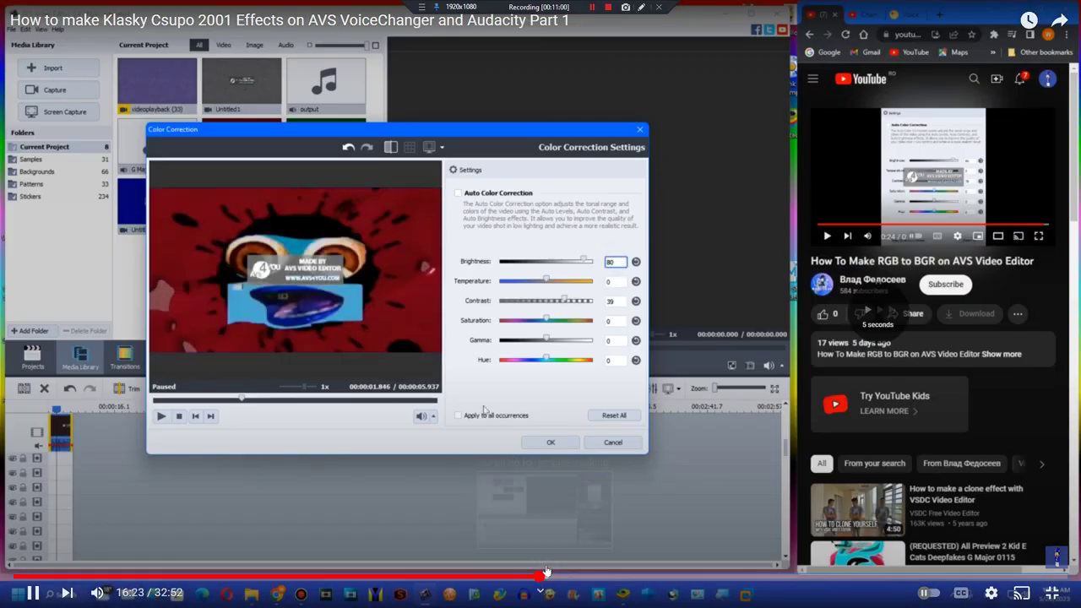
pyautogui.click(1052, 593)
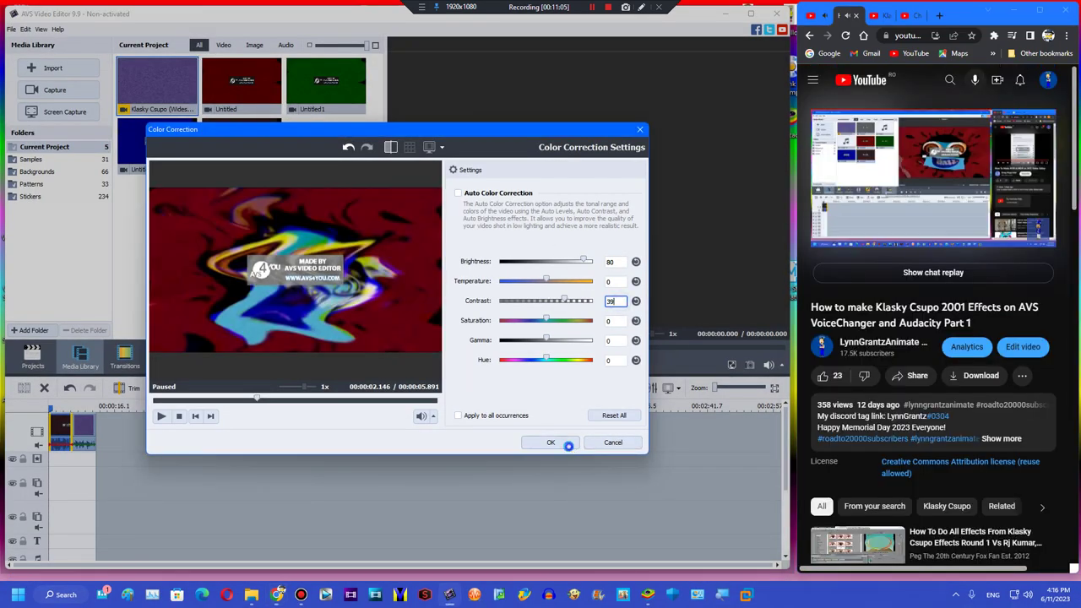
pyautogui.click(563, 445)
pyautogui.click(859, 144)
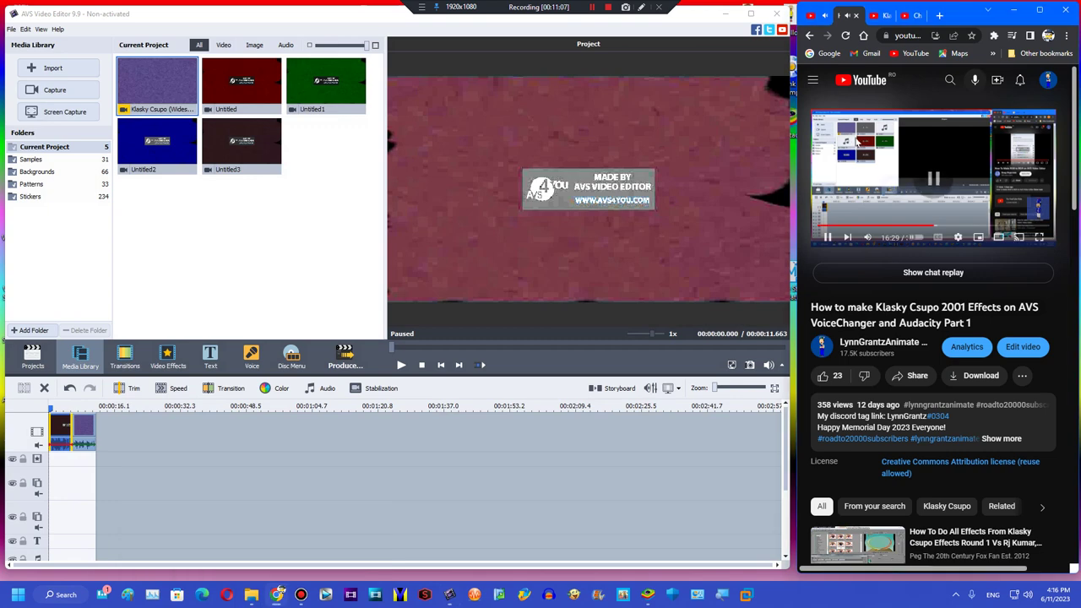
pyautogui.click(811, 36)
# Switch to File Explorer and look in the Output folder under Documents > AVS4YOU > AVSVideoEditor
pyautogui.moveTo(255, 602)
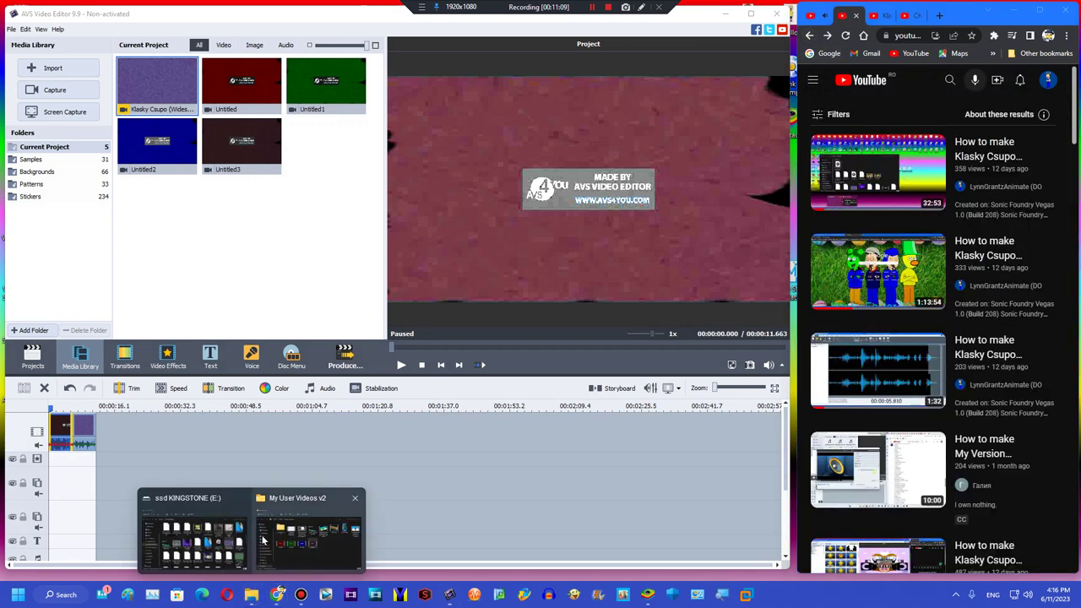
pyautogui.click(241, 499)
pyautogui.click(248, 529)
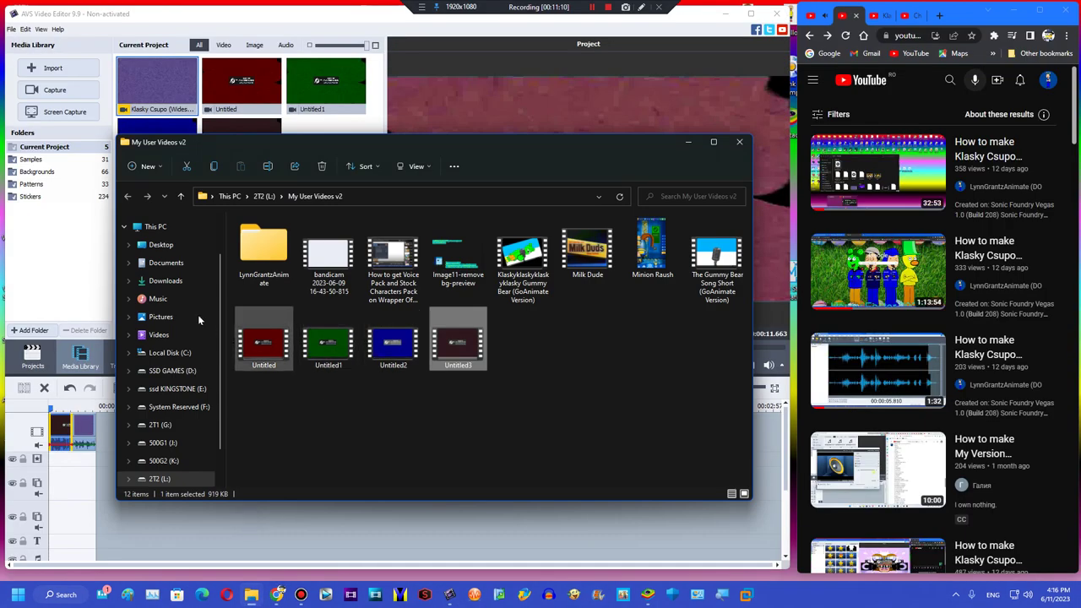
pyautogui.click(170, 267)
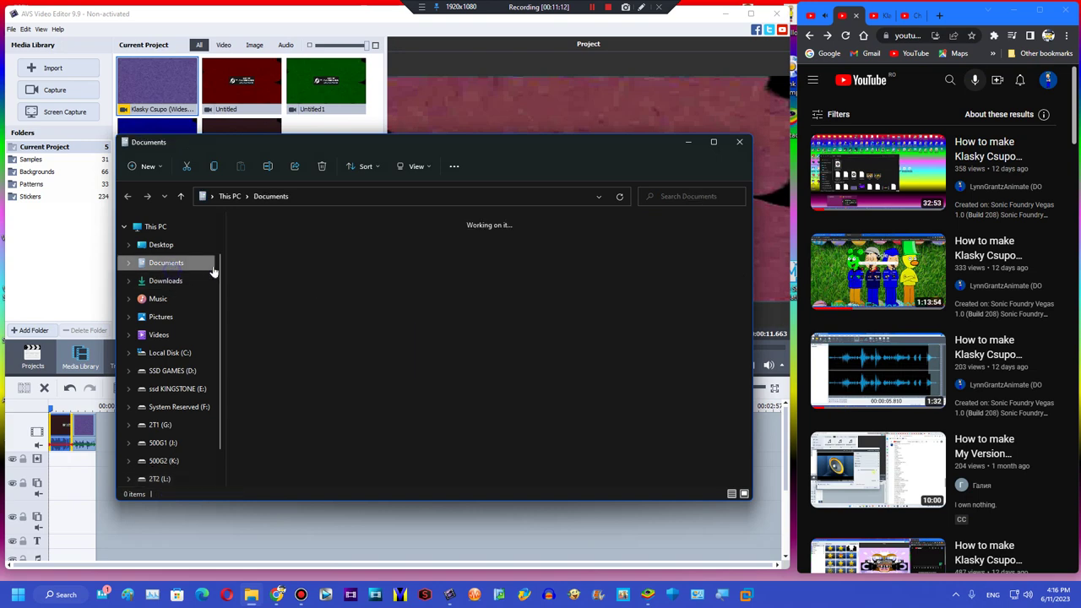
pyautogui.doubleClick(454, 265)
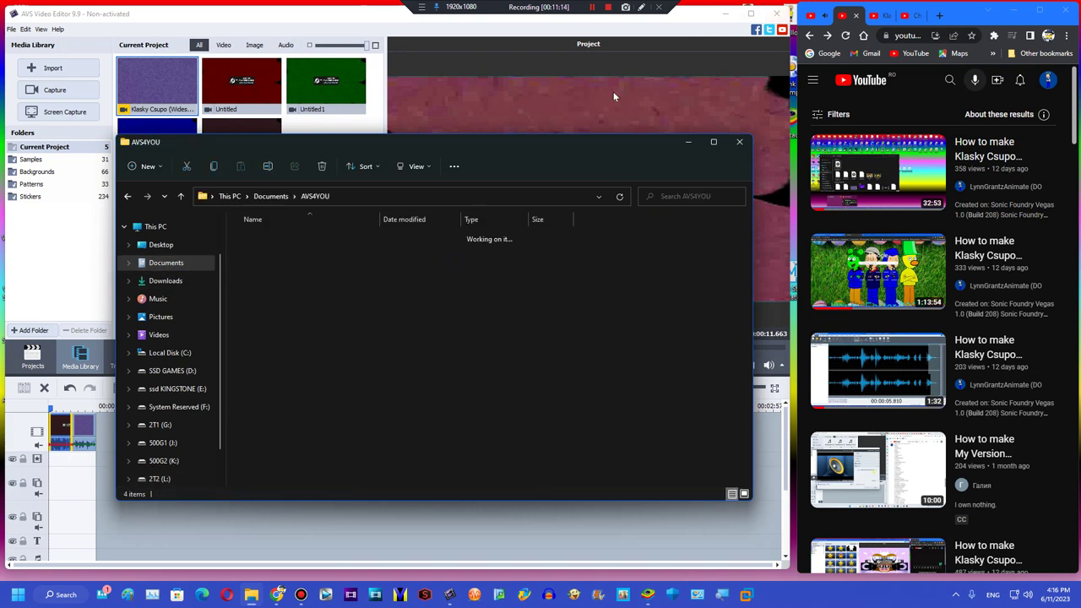
pyautogui.doubleClick(278, 238)
pyautogui.doubleClick(264, 238)
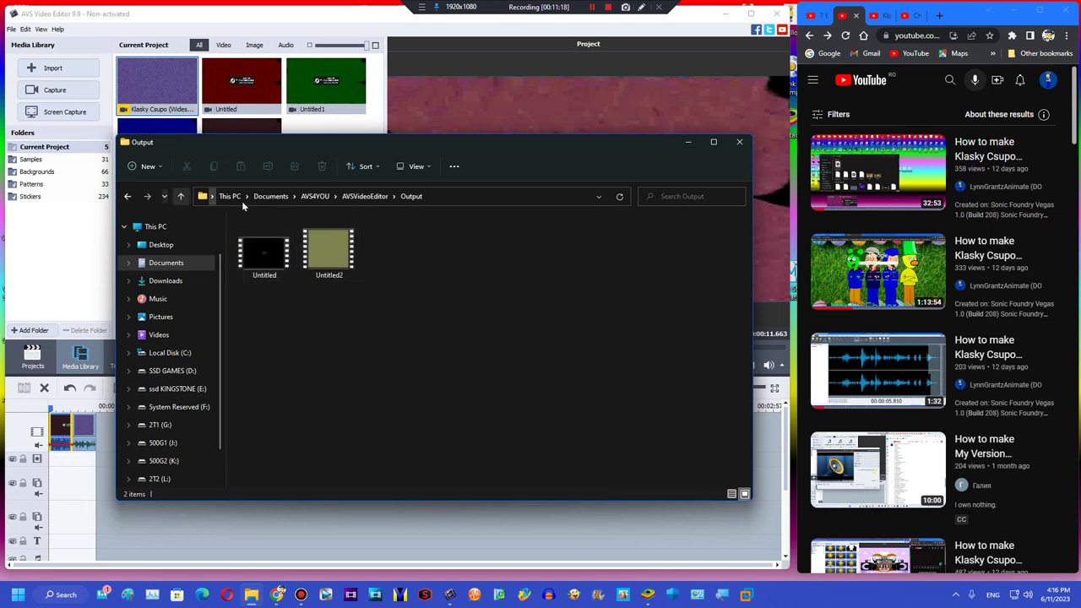
# Add the 1Splaat audio file from the AVS4YOU folder to the start of the audio track and remove the second video clip
pyautogui.click(315, 197)
pyautogui.click(266, 258)
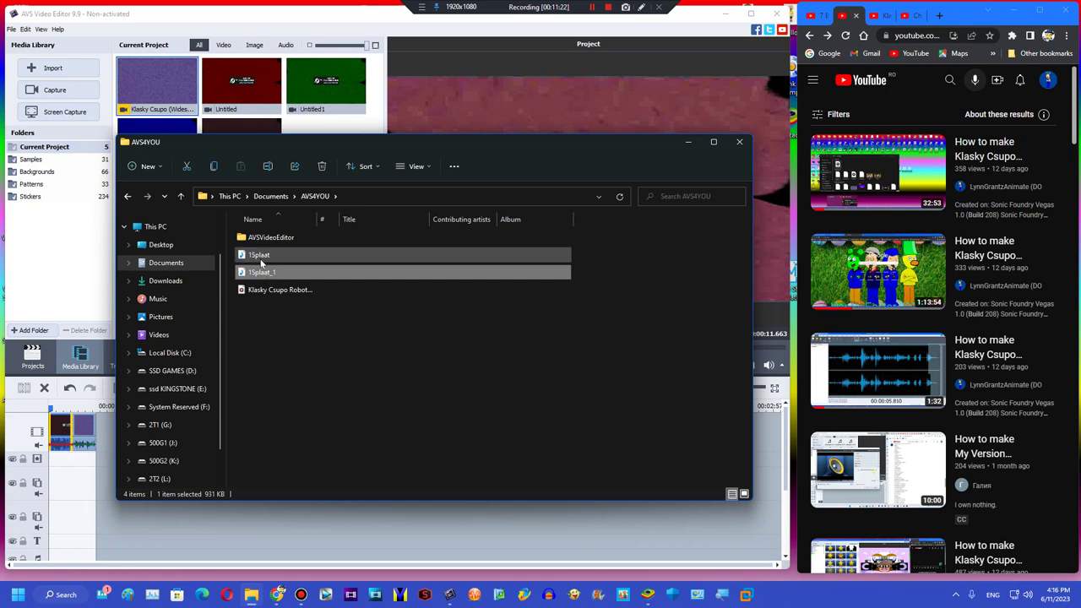
pyautogui.moveTo(261, 256); pyautogui.dragTo(156, 424)
pyautogui.moveTo(52, 529); pyautogui.dragTo(53, 549)
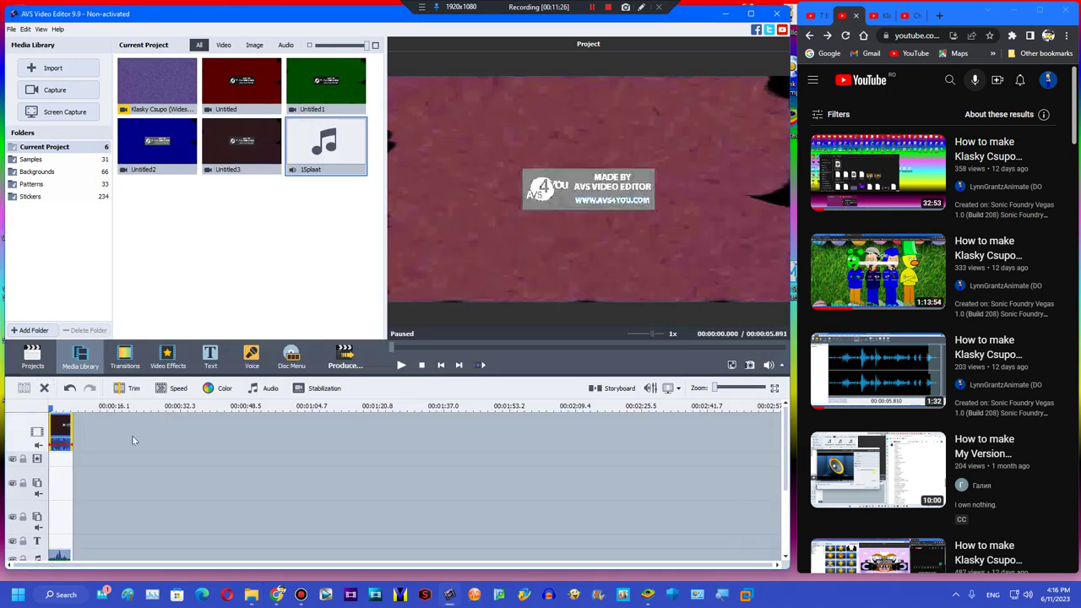
# Play the color-corrected clip together with the added audio in the project preview
pyautogui.rightClick(61, 426)
pyautogui.click(347, 359)
pyautogui.click(400, 364)
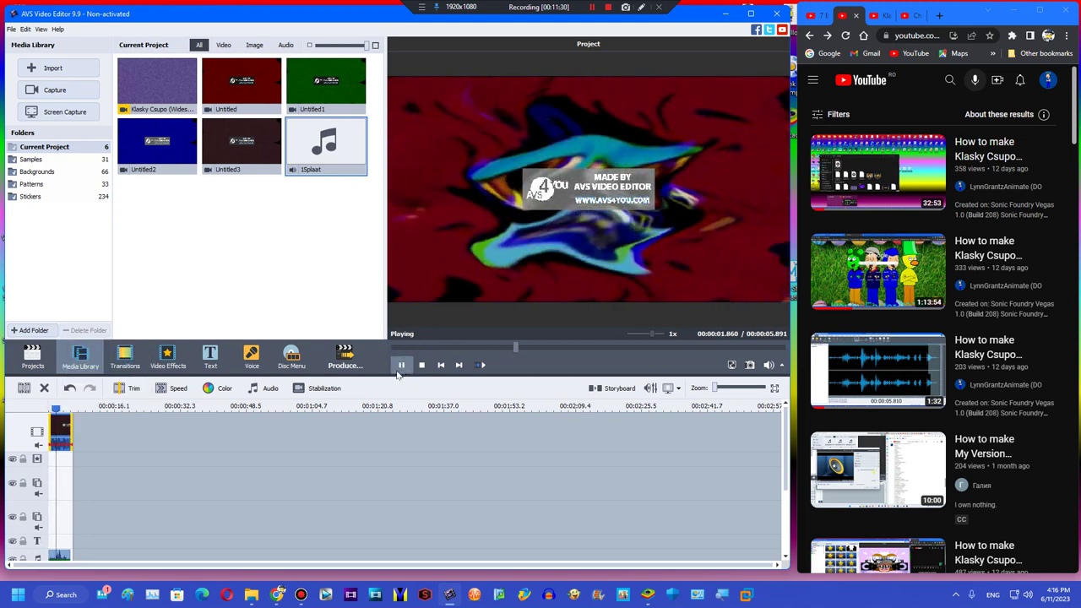